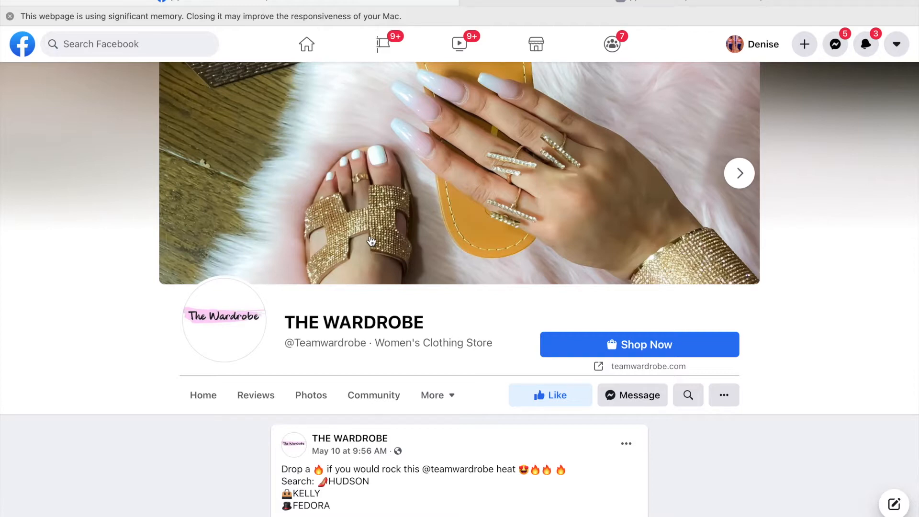
Look through THE WARDROBE page's Facebook posts to see which products it promotes and how people respond
scroll(424, 369, down, 10)
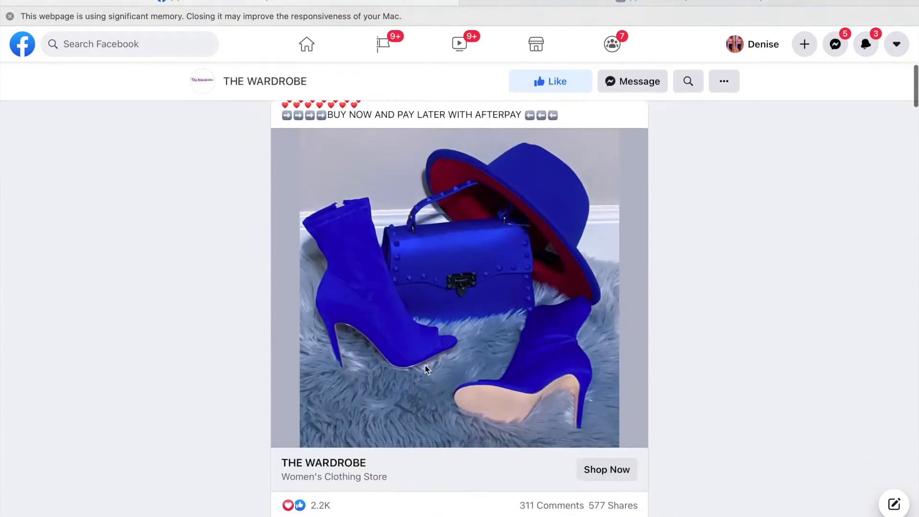
scroll(426, 370, down, 20)
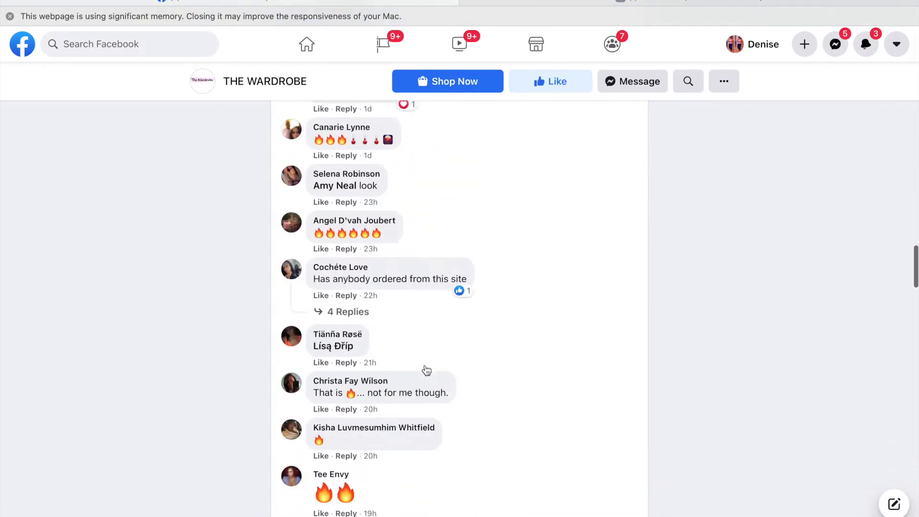
scroll(426, 370, down, 20)
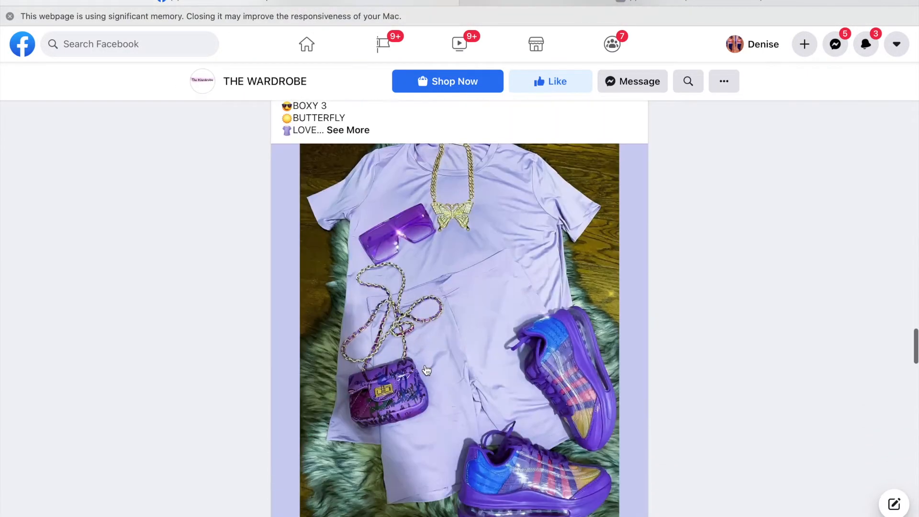
scroll(426, 370, down, 15)
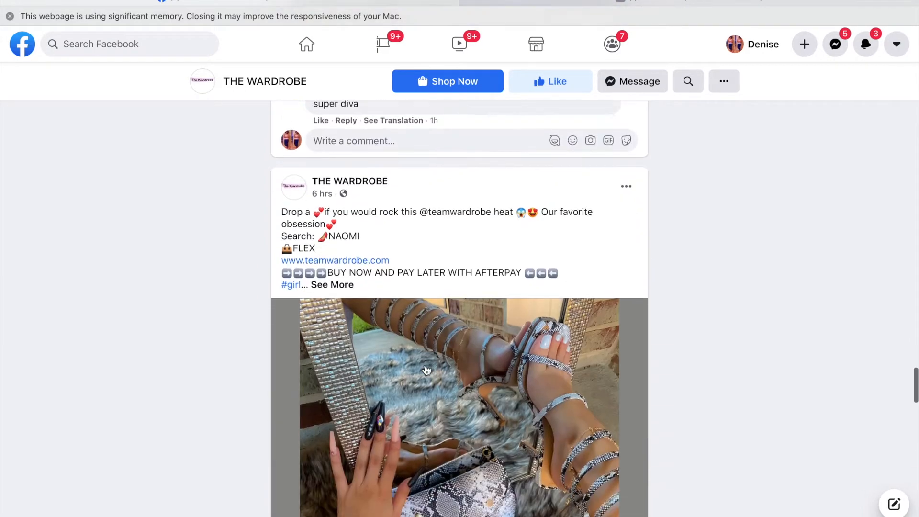
scroll(426, 370, down, 4)
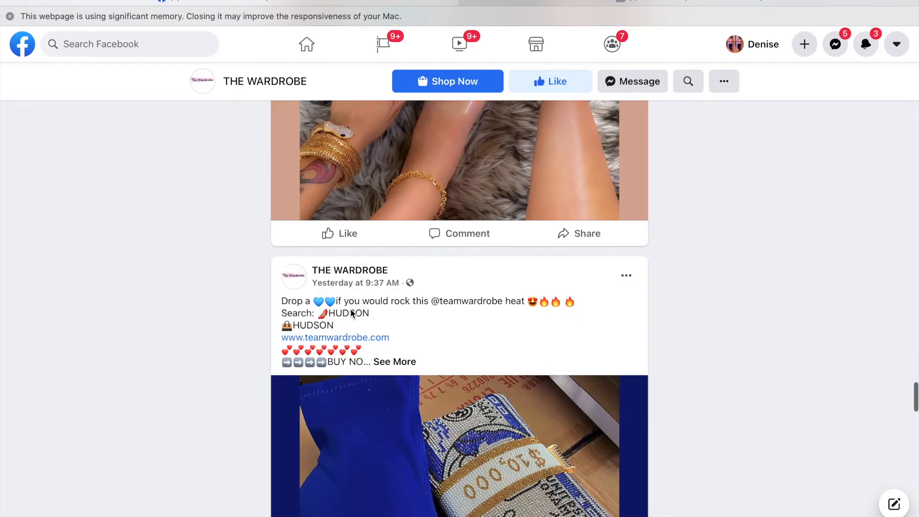
scroll(351, 313, down, 1)
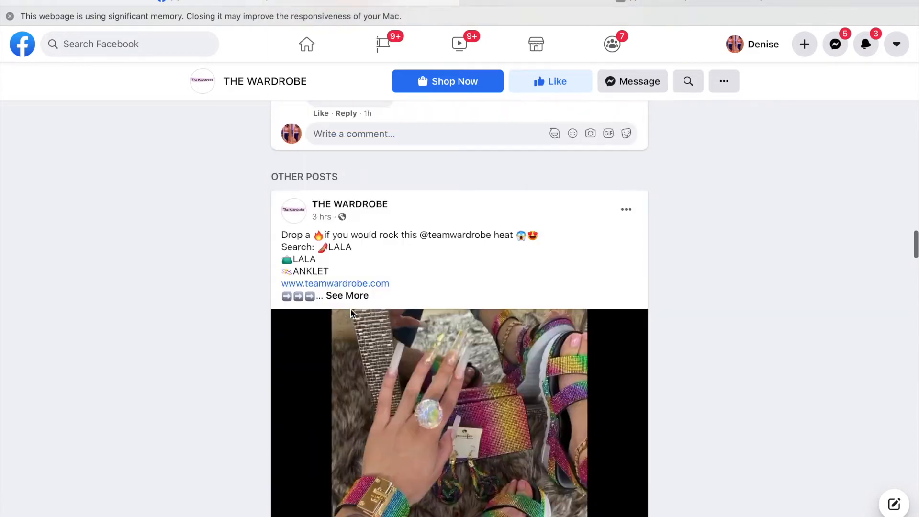
scroll(351, 314, up, 20)
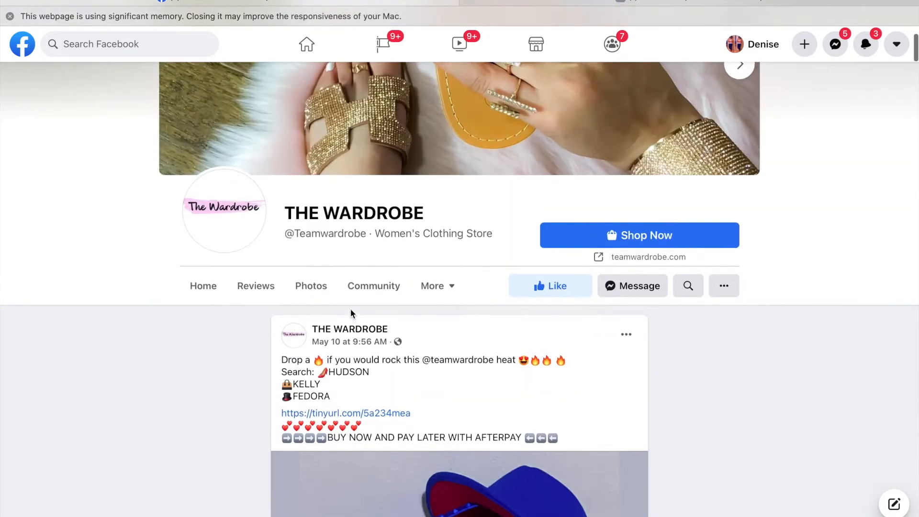
Examine the comments, reactions and shares on THE WARDROBE's May 10 post featuring the blue boots, bag and hat
scroll(351, 314, down, 20)
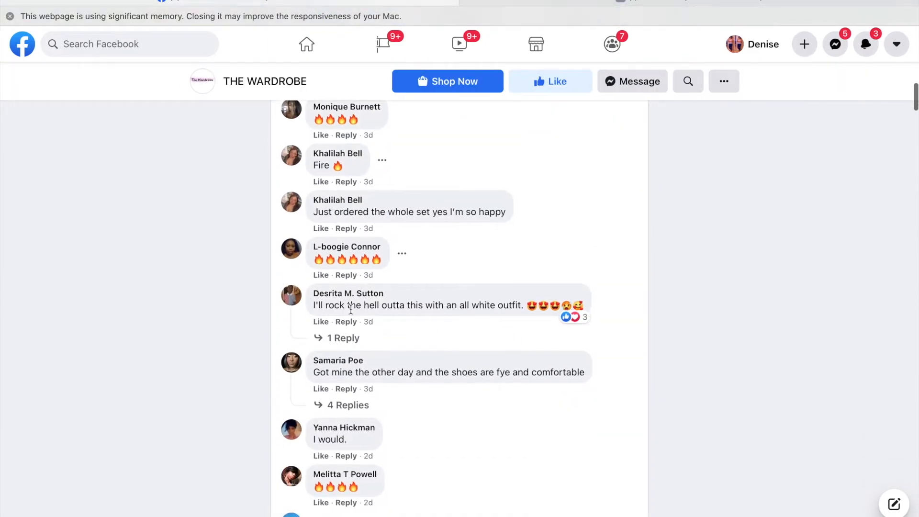
drag(326, 305, 538, 340)
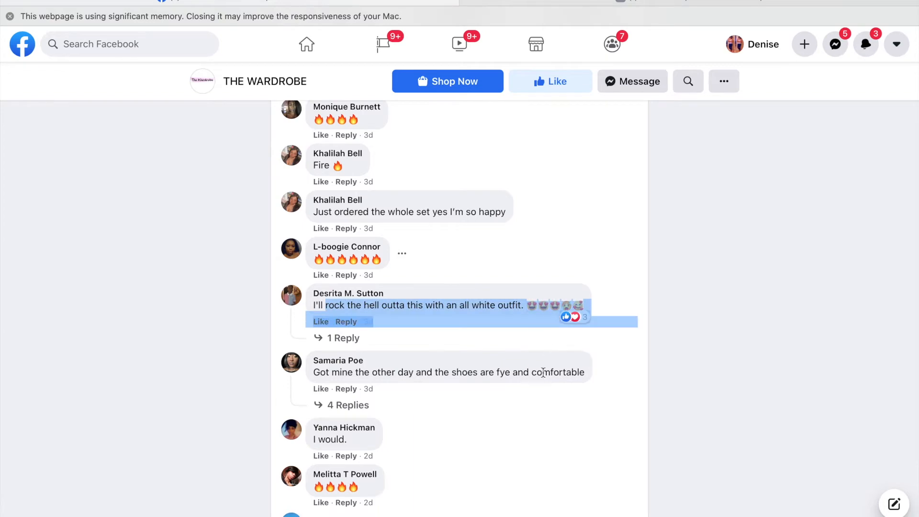
click(533, 392)
scroll(533, 393, down, 6)
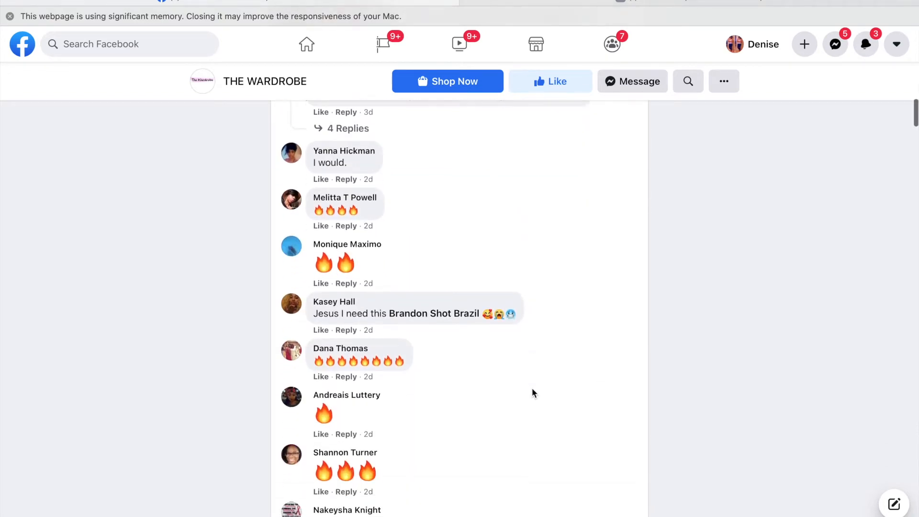
scroll(534, 392, up, 10)
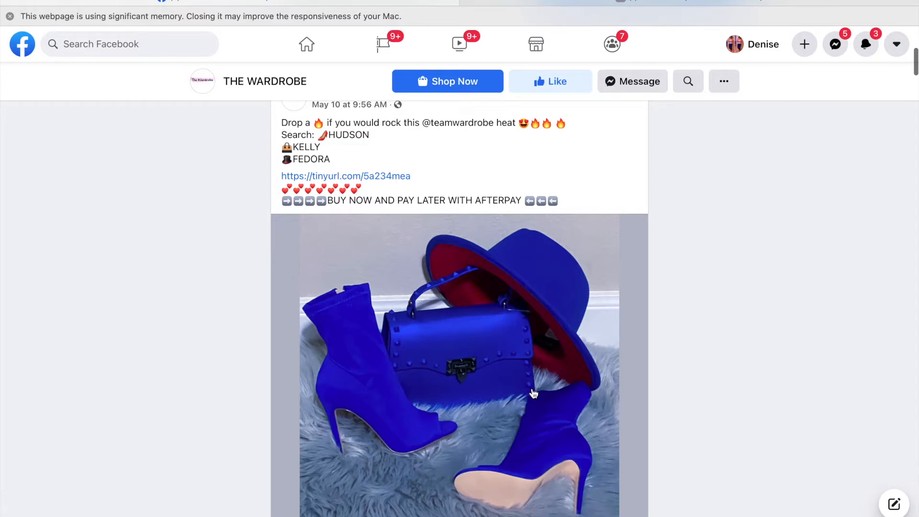
scroll(534, 392, down, 3)
scroll(368, 431, down, 3)
mouse_move(312, 386)
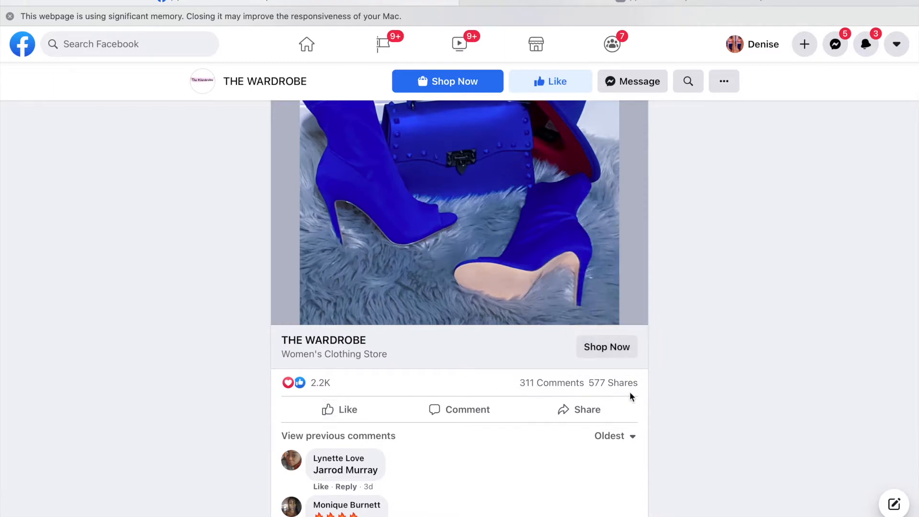
scroll(630, 396, up, 10)
scroll(630, 397, down, 3)
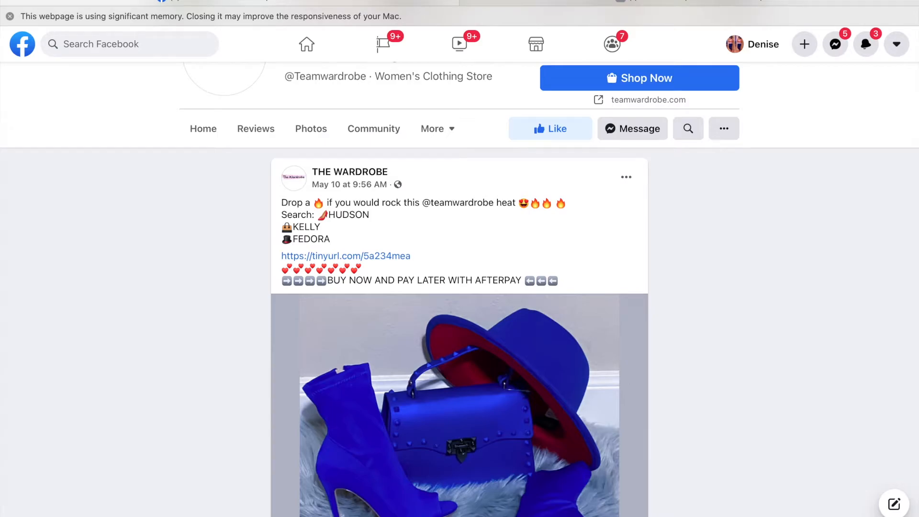
Open the Alibaba website in a new browser tab
key(super+t)
text(ALI)
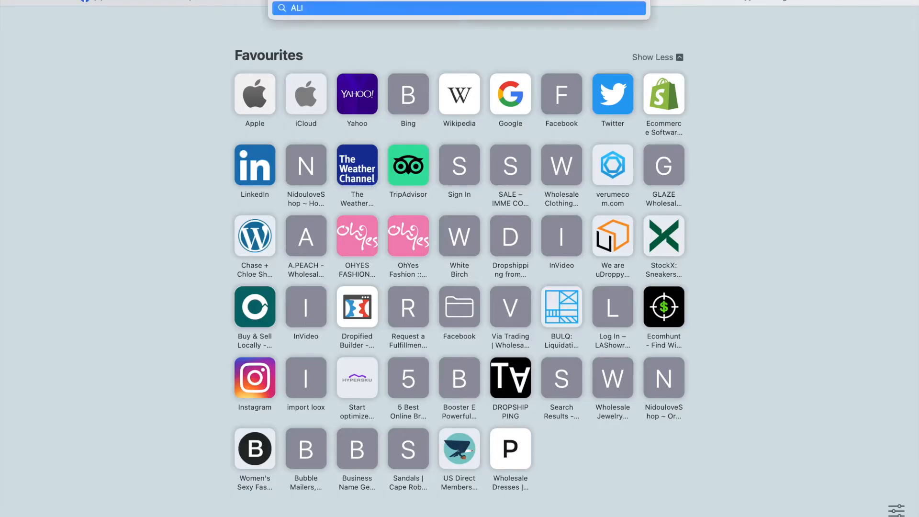
text(BA)
key(Return)
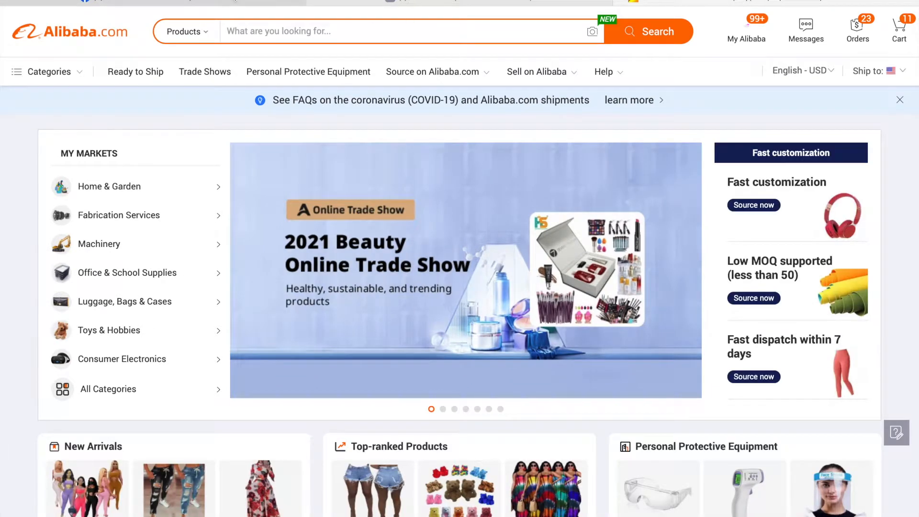
Return to THE WARDROBE's May 10 Facebook post and follow its Shop Now link to the store's website
click(272, 2)
scroll(415, 327, down, 7)
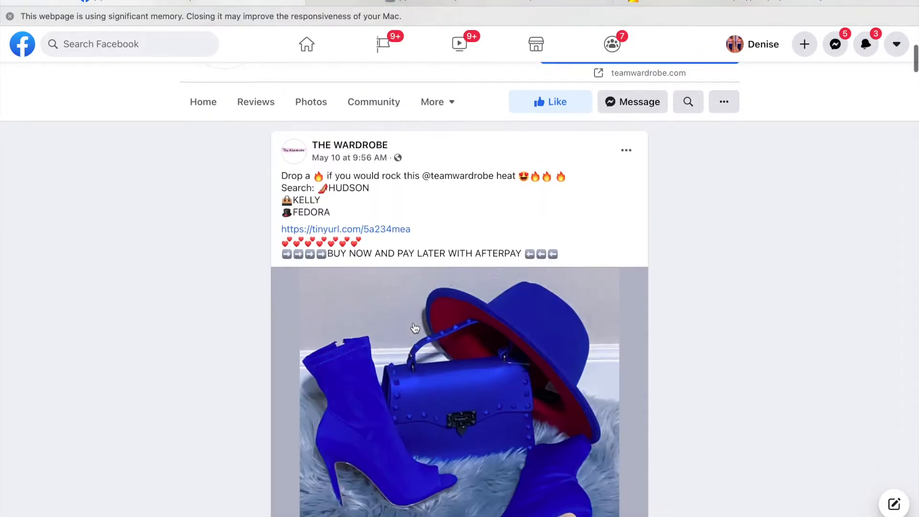
scroll(415, 326, down, 1)
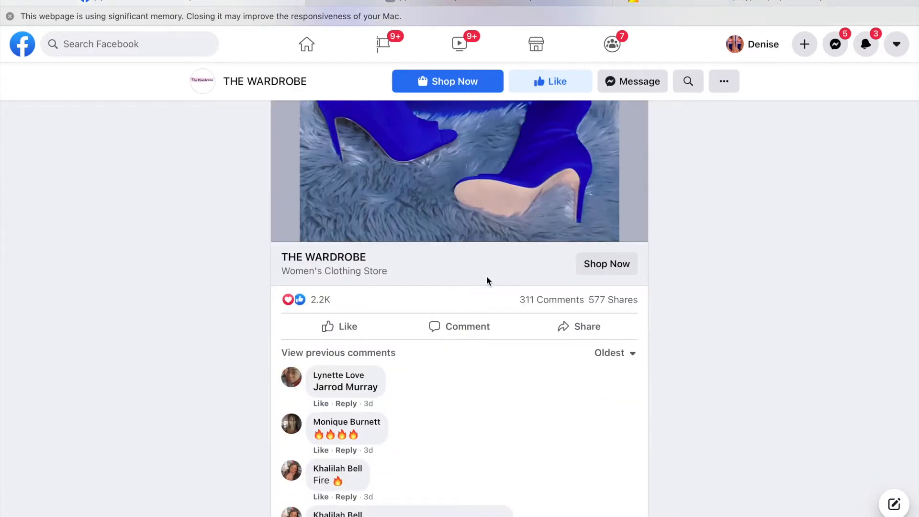
click(595, 265)
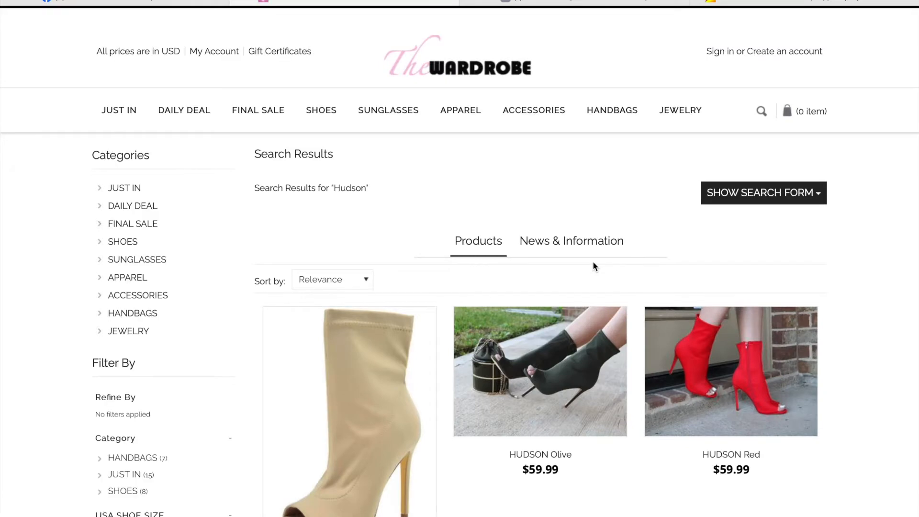
Review the store's Hudson search results, examining the boots and matching bags, their colours and their prices
scroll(593, 264, down, 3)
scroll(593, 262, down, 10)
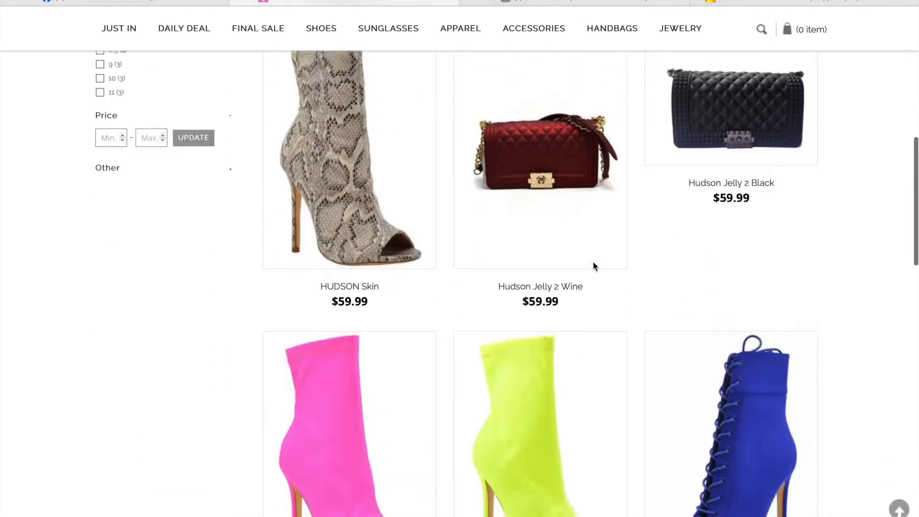
scroll(593, 266, down, 6)
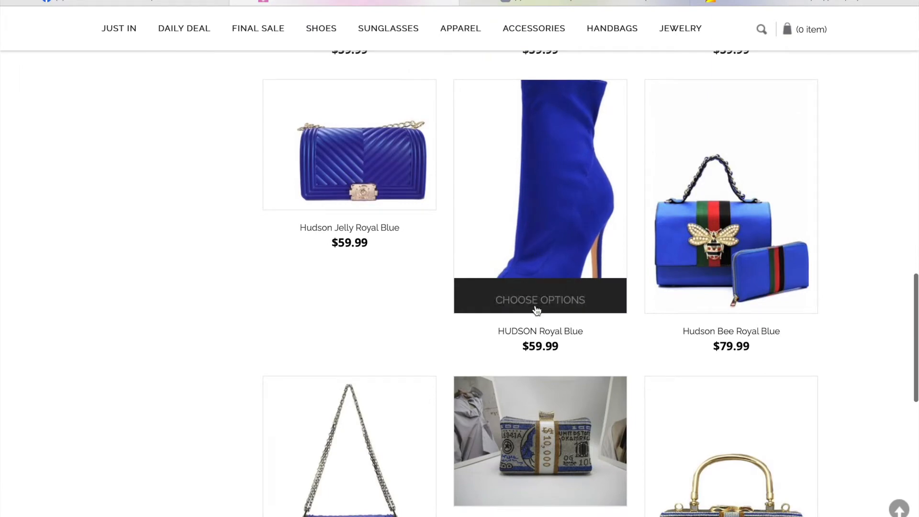
scroll(535, 316, down, 1)
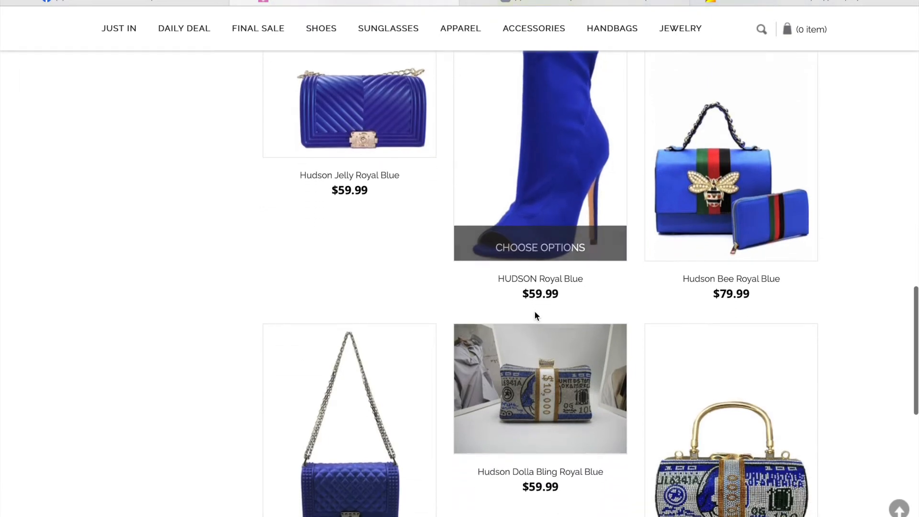
scroll(552, 166, down, 6)
scroll(550, 165, up, 10)
scroll(550, 165, up, 10)
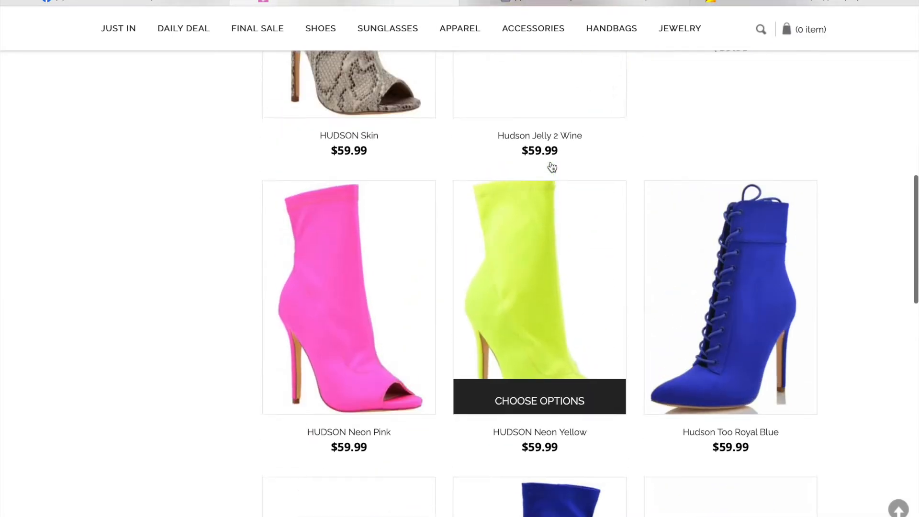
scroll(550, 166, up, 4)
scroll(550, 166, down, 10)
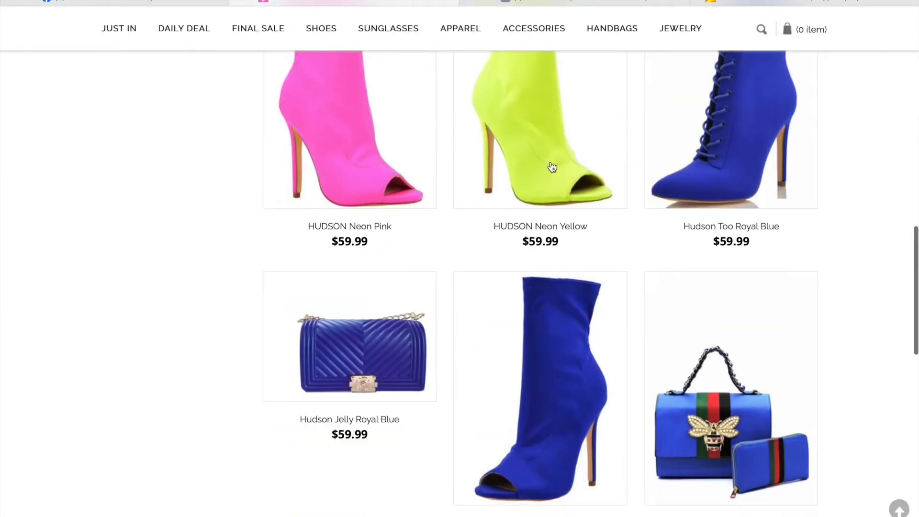
scroll(552, 166, down, 5)
scroll(552, 167, down, 6)
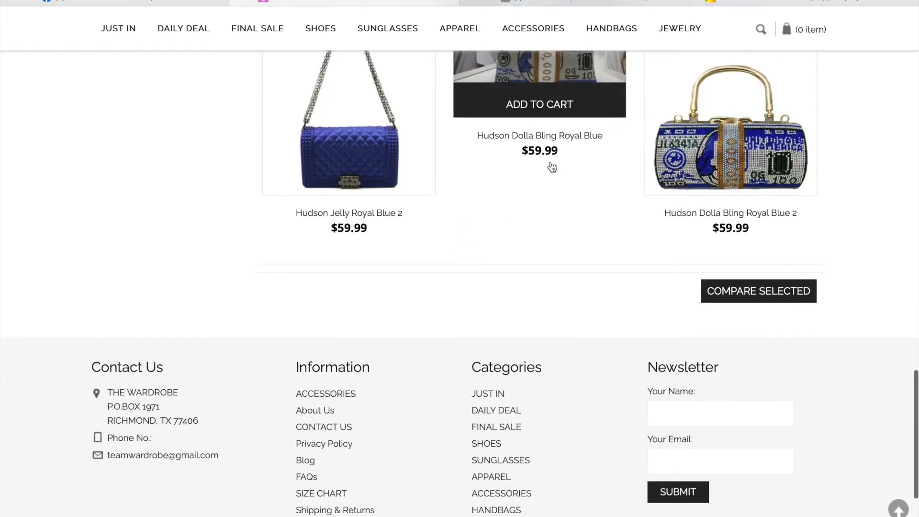
scroll(550, 165, up, 10)
scroll(551, 162, up, 3)
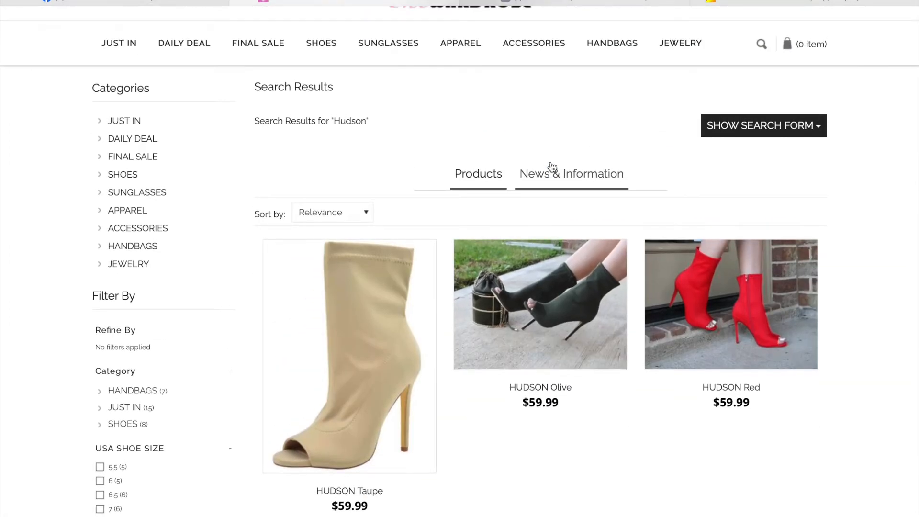
scroll(552, 167, down, 12)
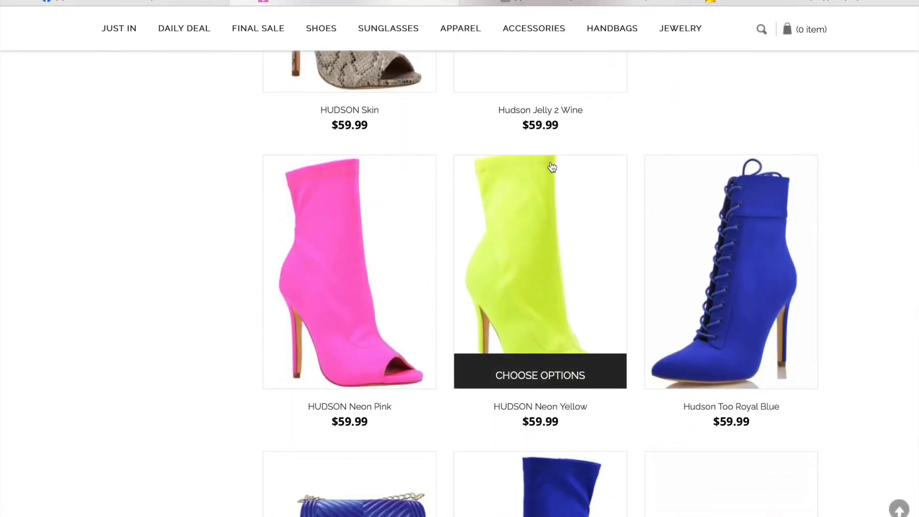
scroll(552, 166, down, 7)
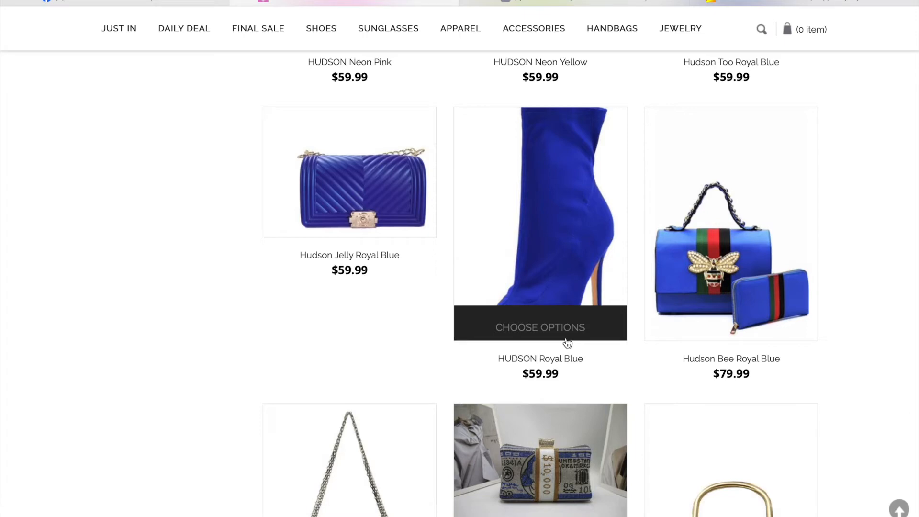
scroll(567, 343, up, 20)
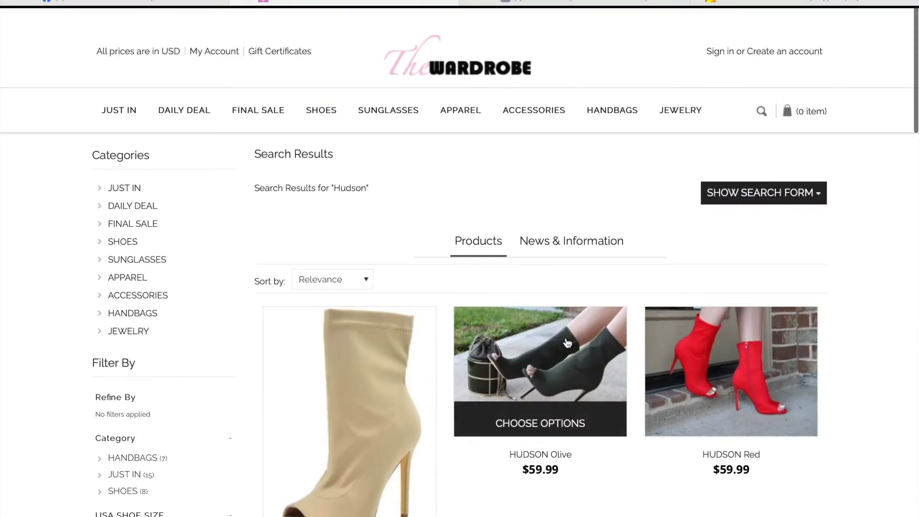
Open the store's Handbags category and dismiss the social media and email subscription pop-up
click(616, 106)
scroll(518, 320, down, 8)
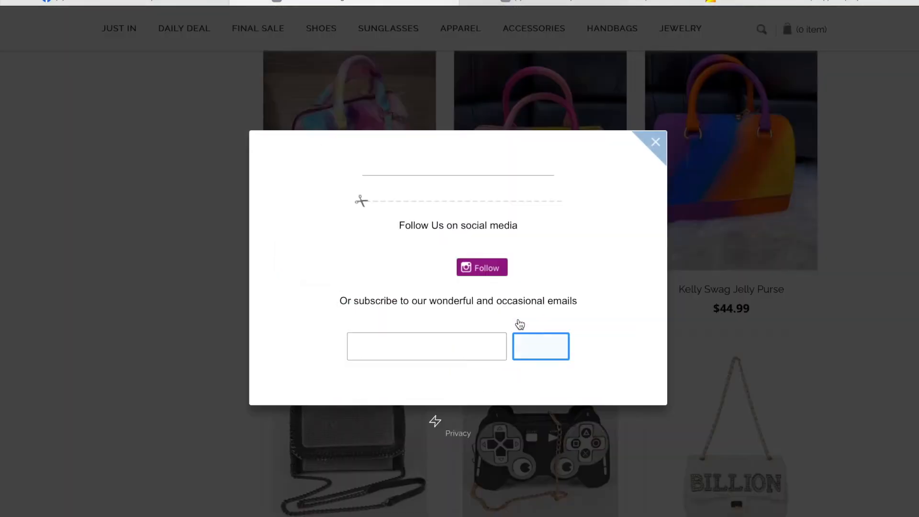
click(656, 143)
Examine the handbag styles and prices on the category's first page, along with the store's best sellers
scroll(622, 243, down, 10)
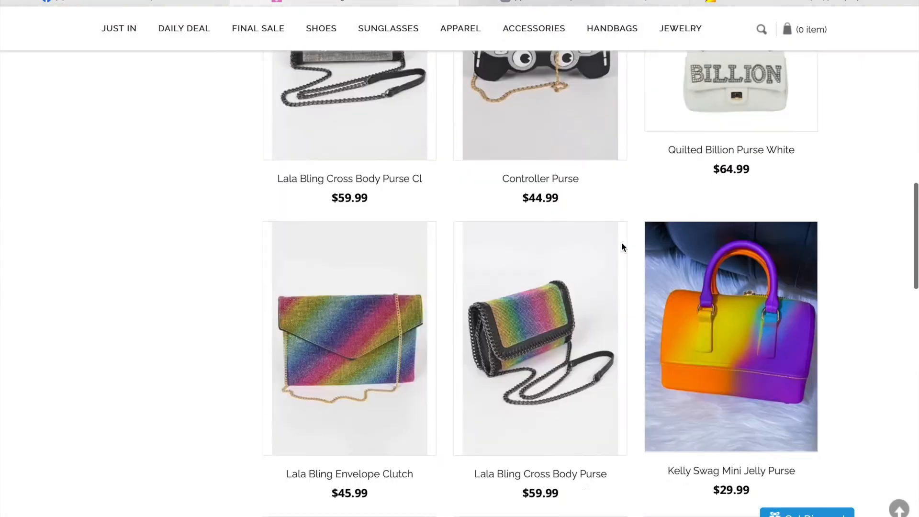
scroll(621, 244, down, 12)
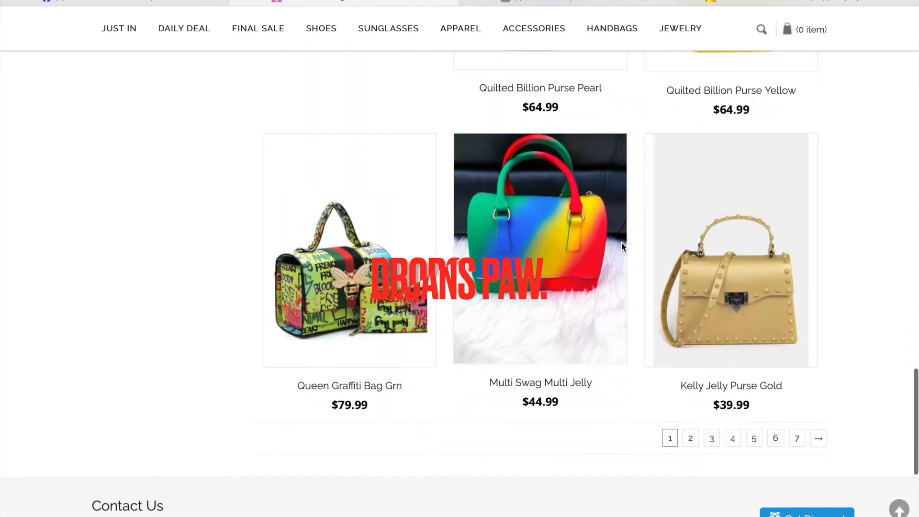
scroll(666, 401, down, 5)
scroll(708, 384, up, 5)
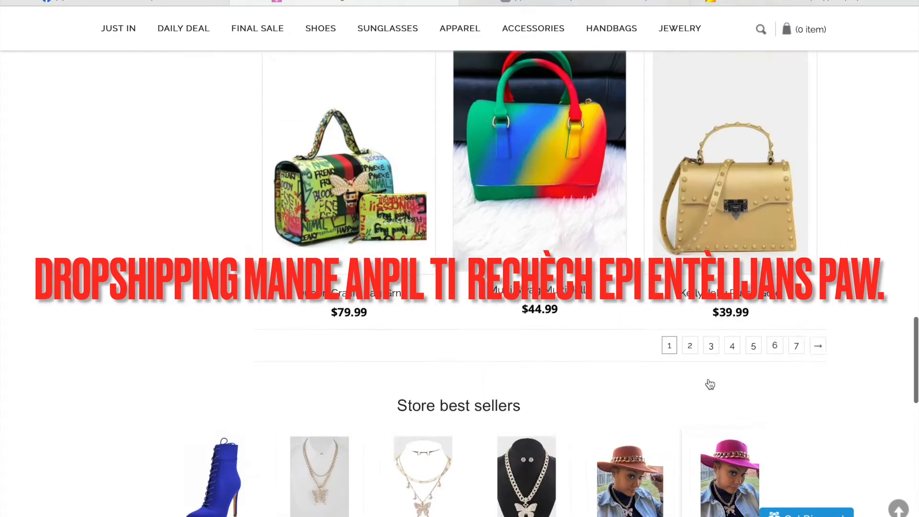
scroll(541, 273, up, 6)
scroll(541, 273, down, 6)
scroll(540, 273, down, 4)
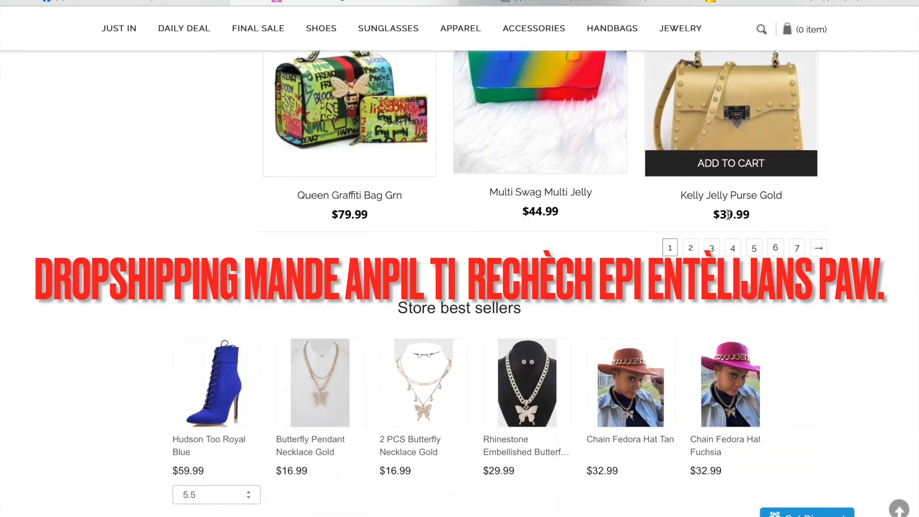
scroll(728, 214, up, 20)
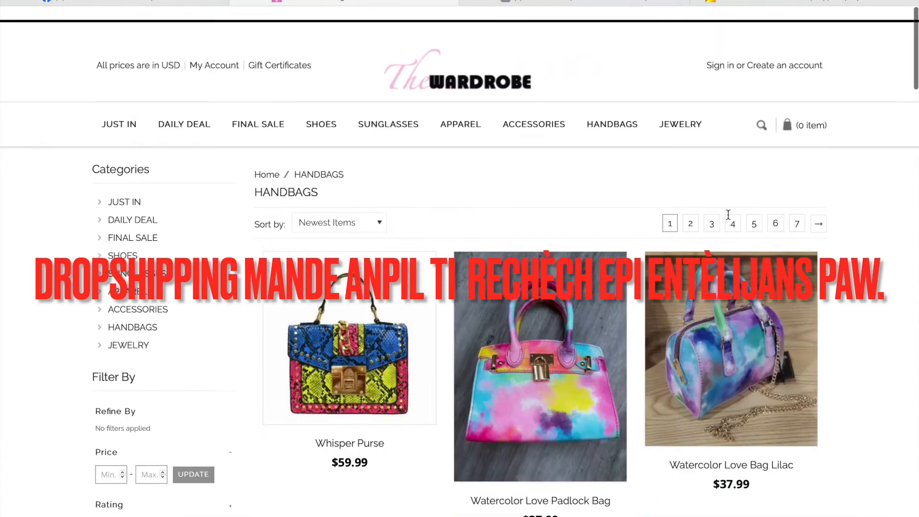
scroll(728, 214, down, 1)
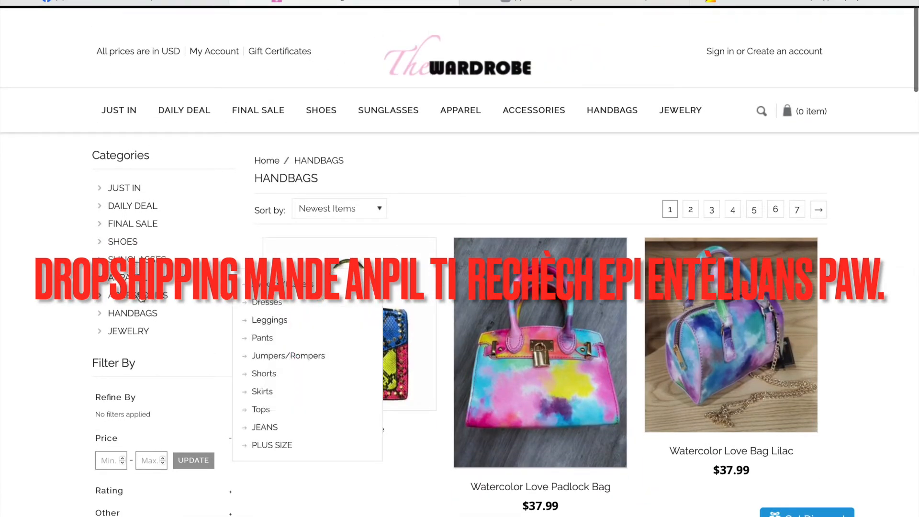
Open the store's Accessories category and look through the products and prices on its first page
click(163, 293)
scroll(434, 345, down, 15)
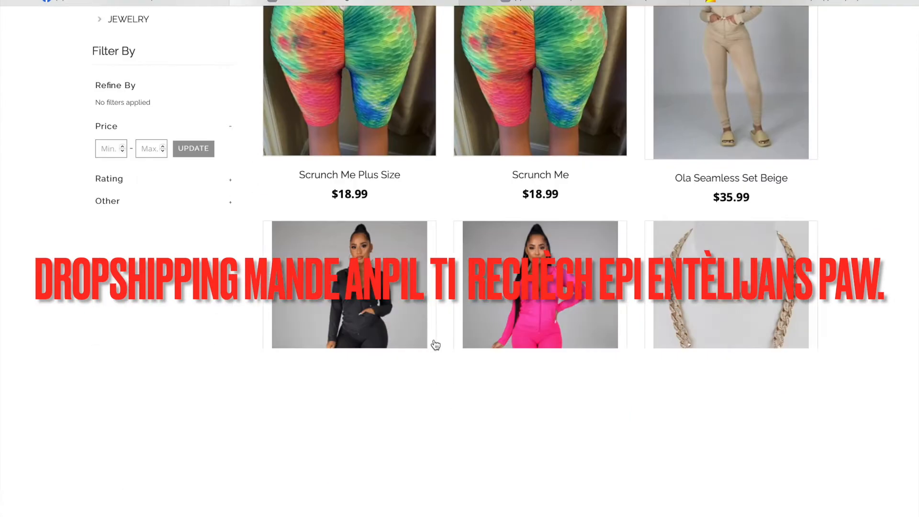
scroll(435, 345, down, 8)
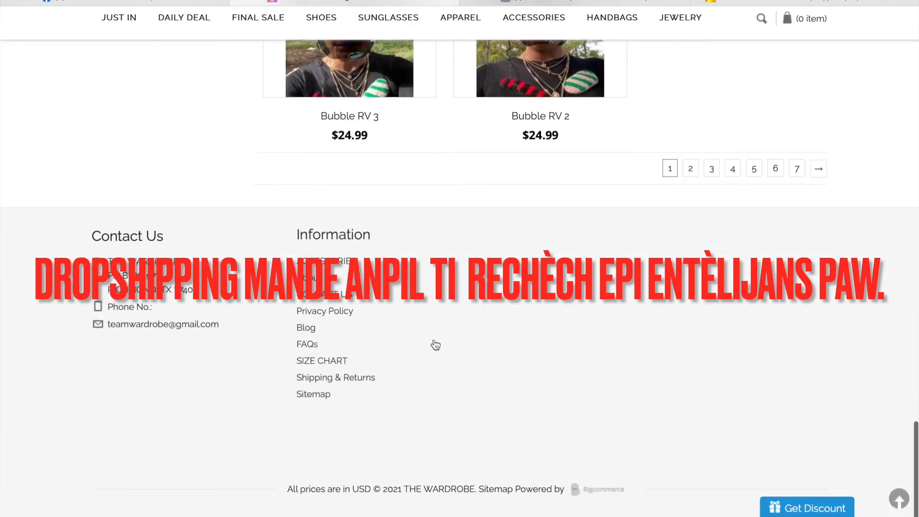
scroll(435, 345, up, 20)
scroll(435, 344, down, 1)
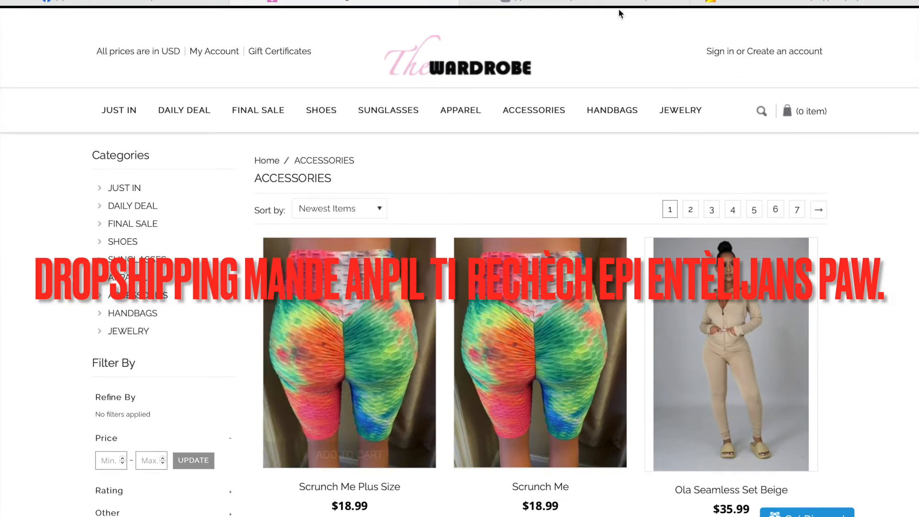
Switch to Alibaba and search its products for "BLUE SETS SHOES AND HAT"
click(746, 1)
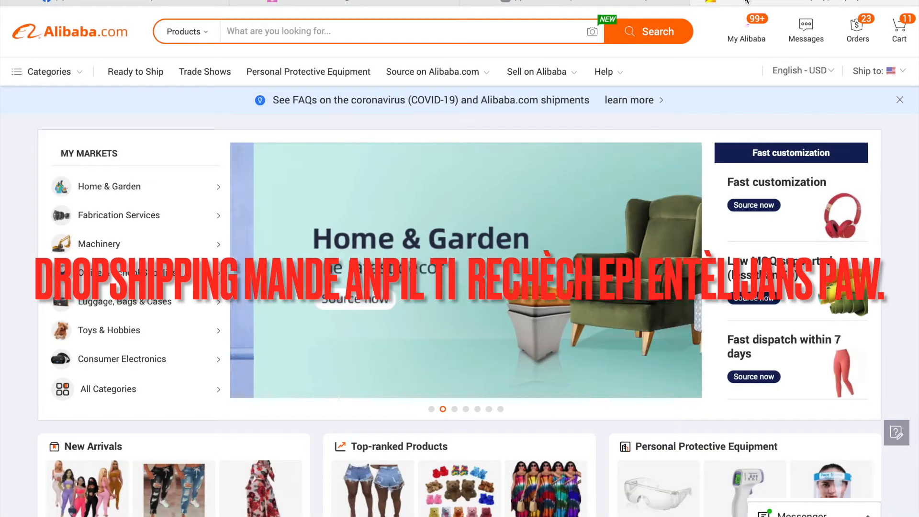
click(448, 38)
text(BLUE)
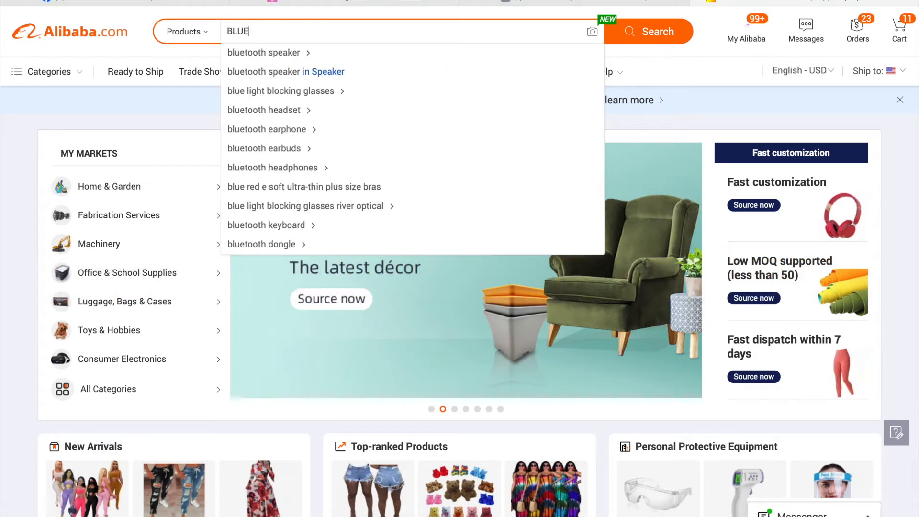
text( SETS SHOES AN)
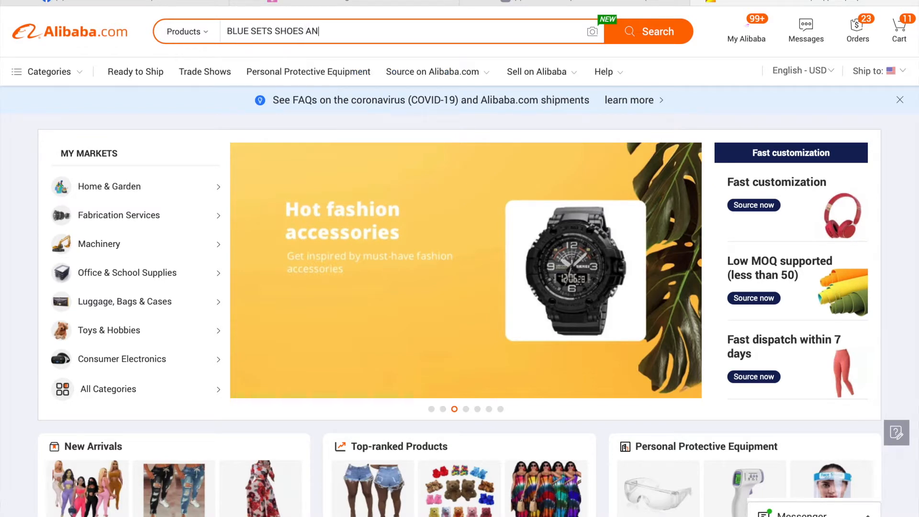
text(D HAT)
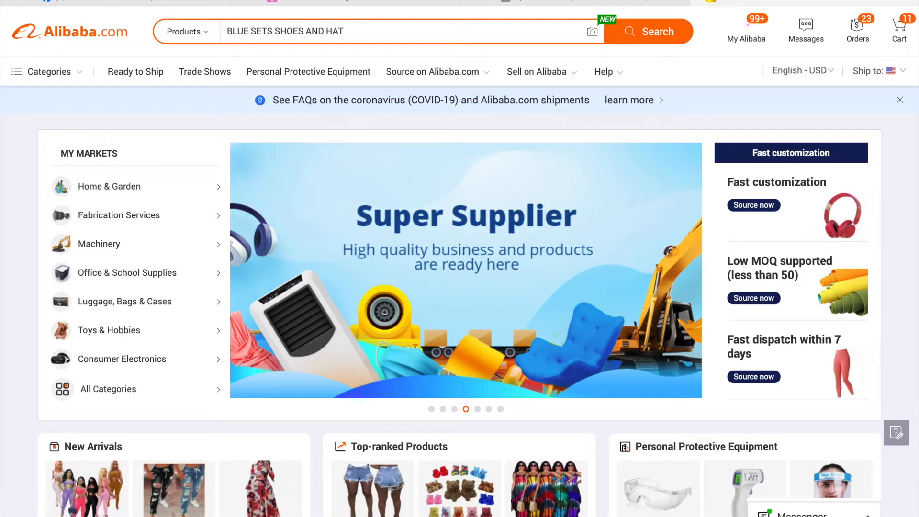
key(Return)
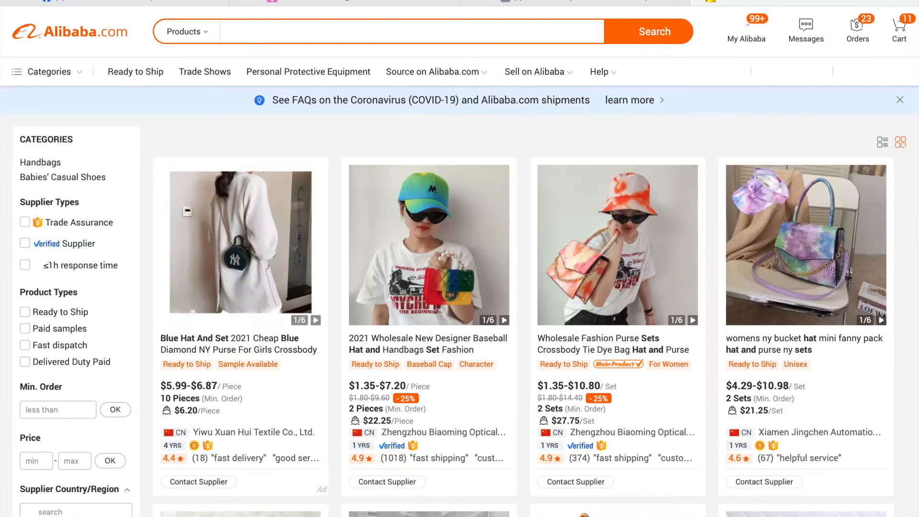
Examine the first page of search results for matching bag, hat and shoe sets, comparing prices and minimum orders
scroll(495, 178, down, 15)
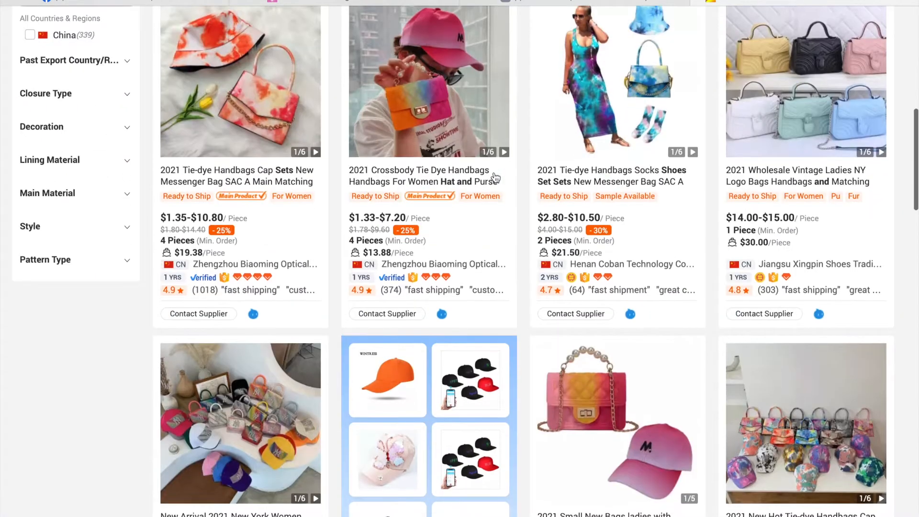
scroll(496, 178, down, 15)
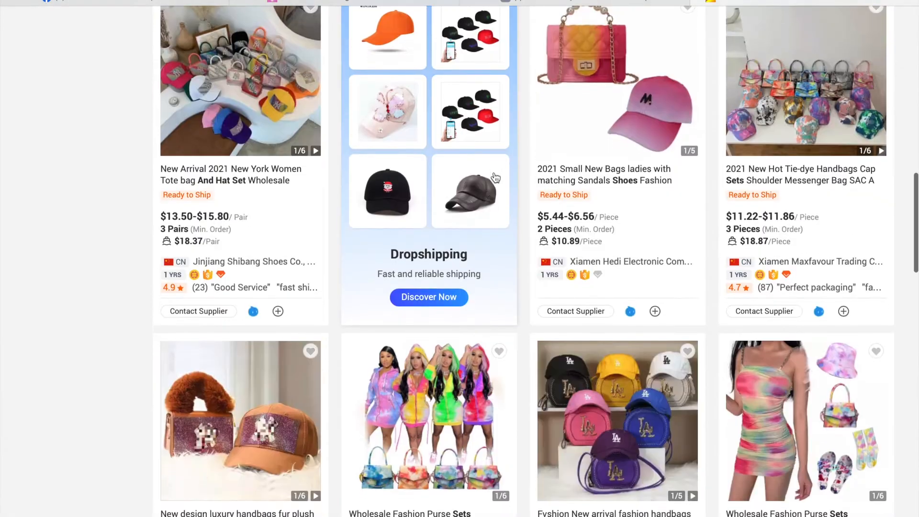
scroll(496, 178, down, 8)
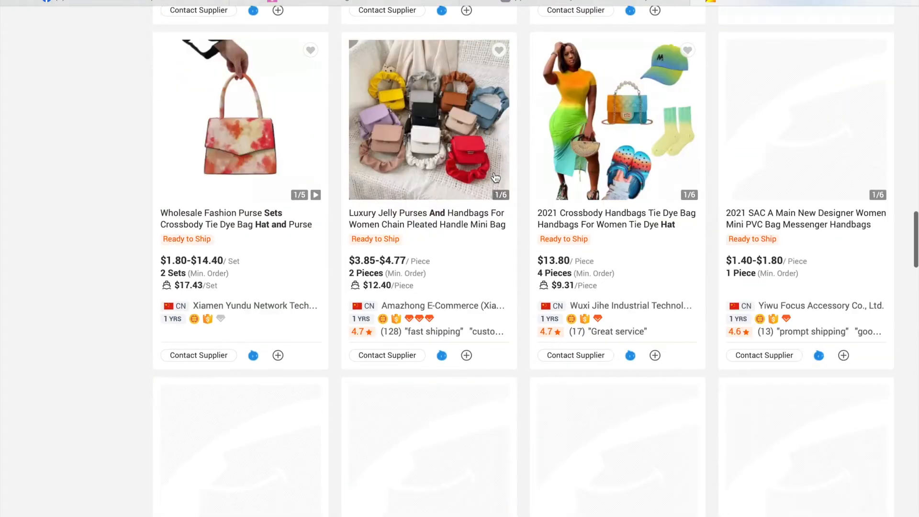
scroll(516, 231, down, 10)
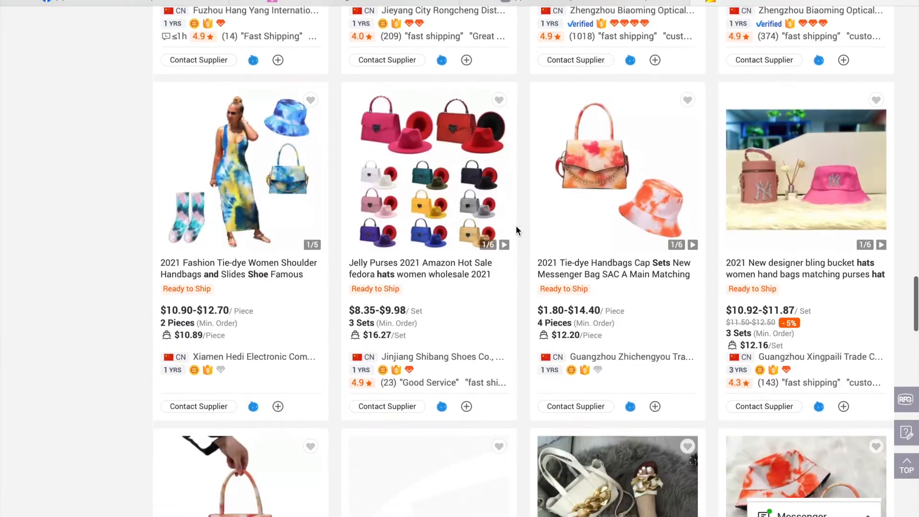
scroll(461, 193, down, 10)
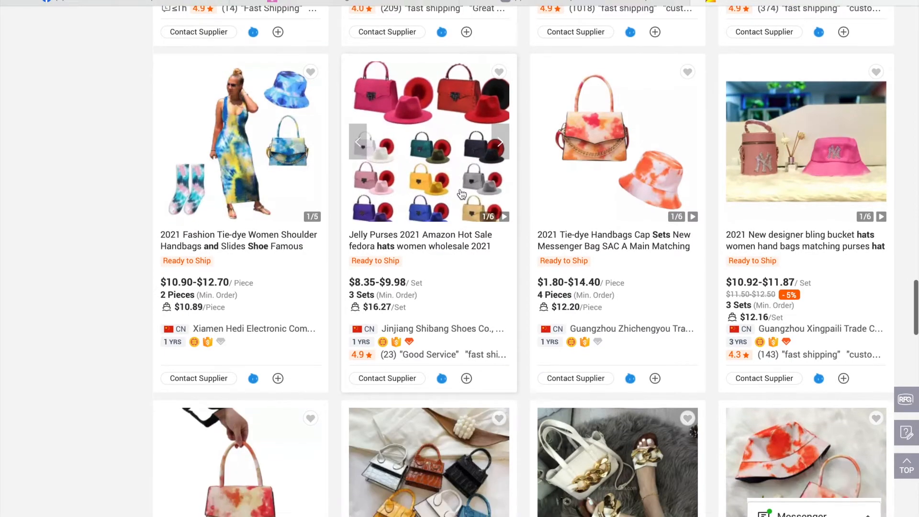
scroll(460, 194, down, 15)
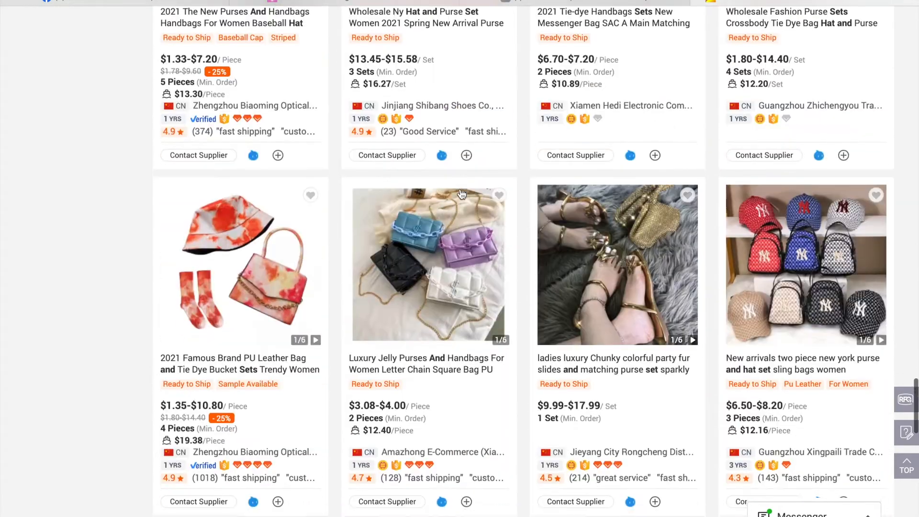
scroll(461, 193, down, 3)
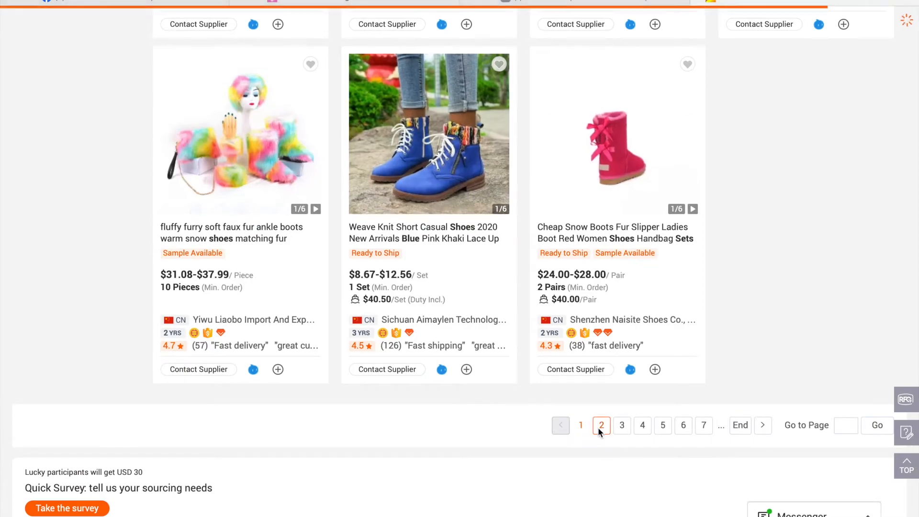
Examine the second page of search results for matching hat, purse and shoe sets and their prices
scroll(600, 433, down, 10)
scroll(600, 433, down, 17)
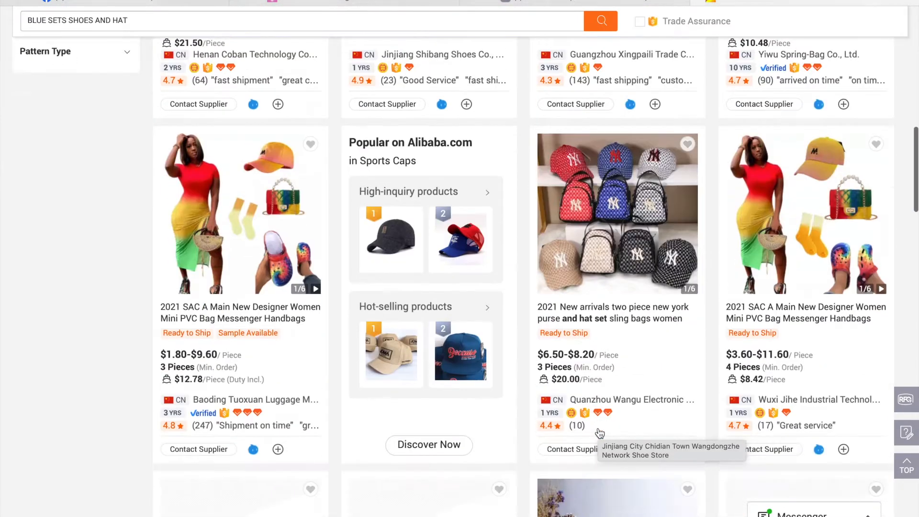
scroll(599, 433, down, 13)
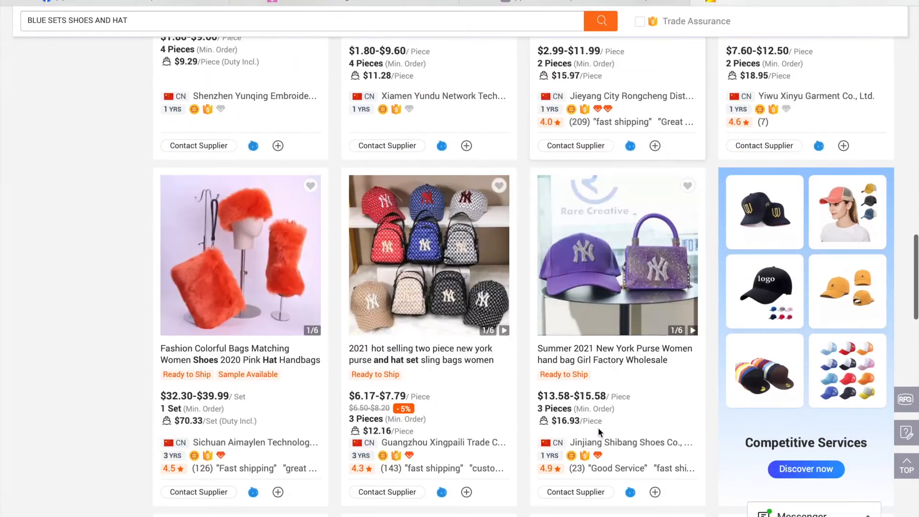
scroll(598, 428, down, 12)
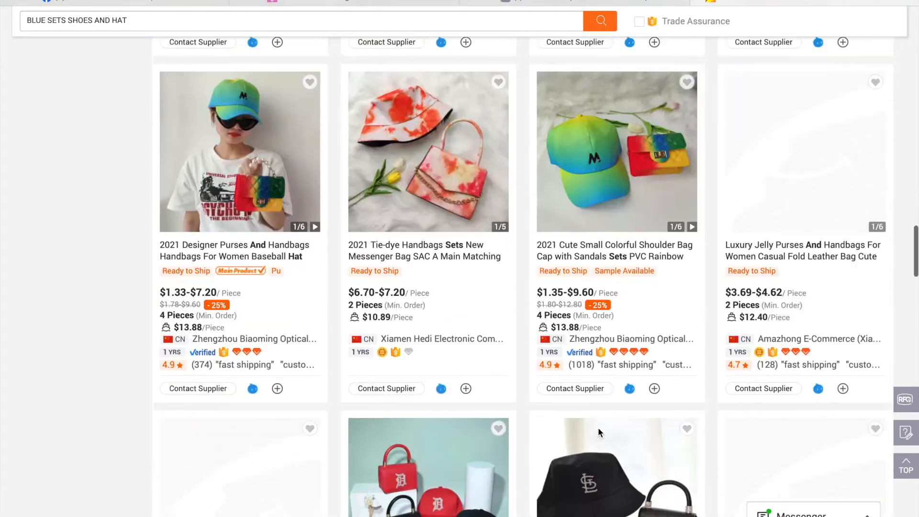
scroll(599, 433, down, 12)
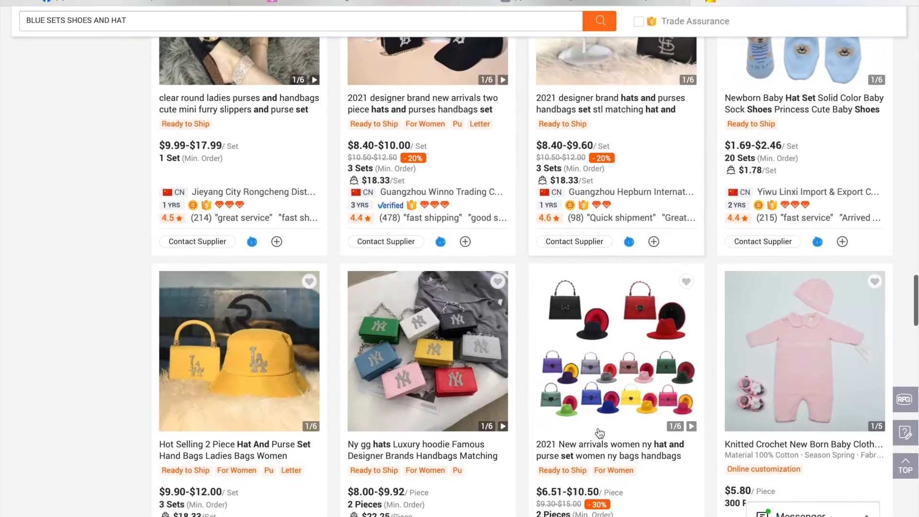
scroll(599, 433, down, 8)
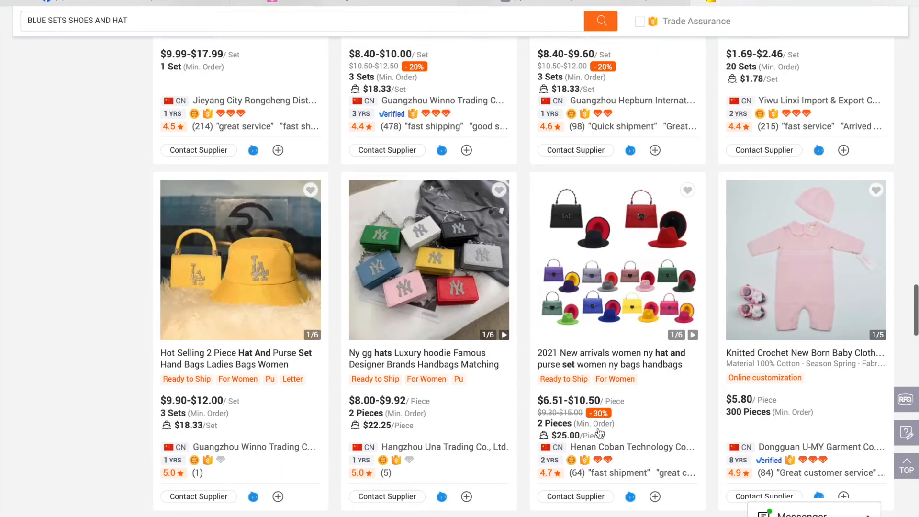
Open the listing for the 2021 women's NY hat and purse set in many colours and review its product details
click(622, 319)
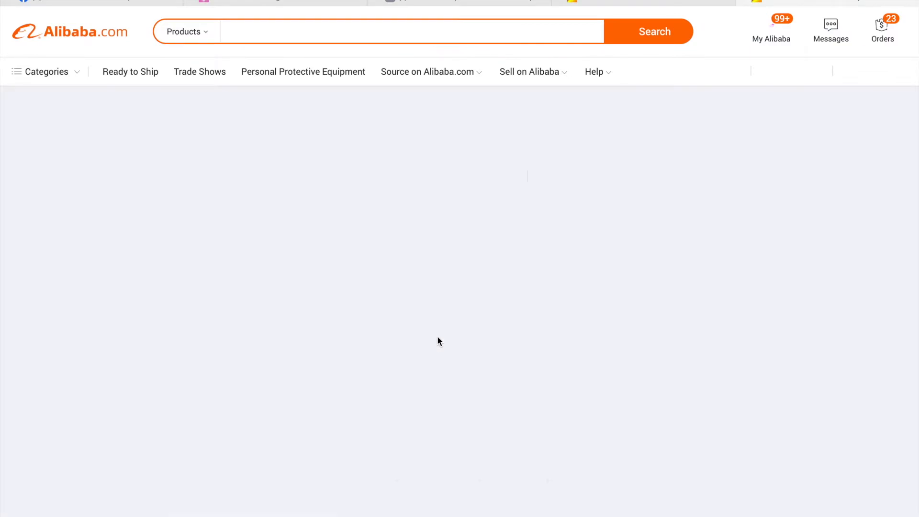
scroll(437, 335, down, 6)
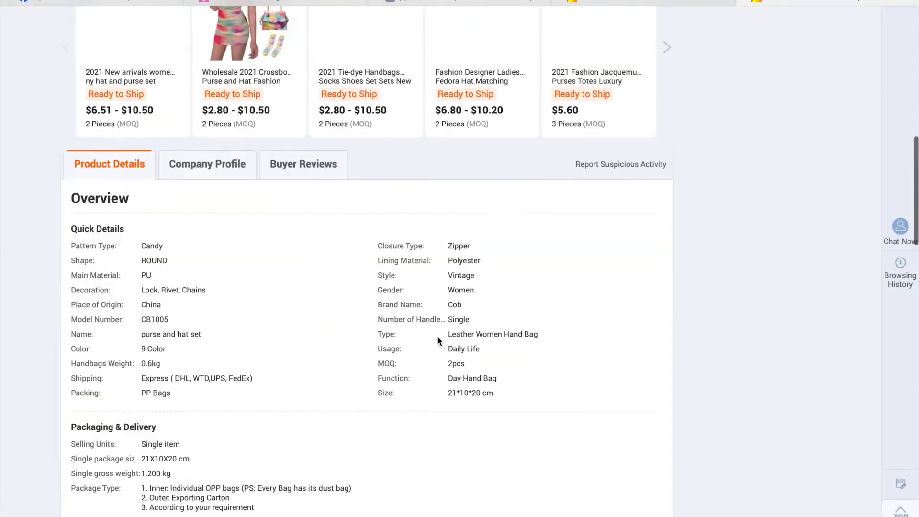
scroll(438, 340, down, 15)
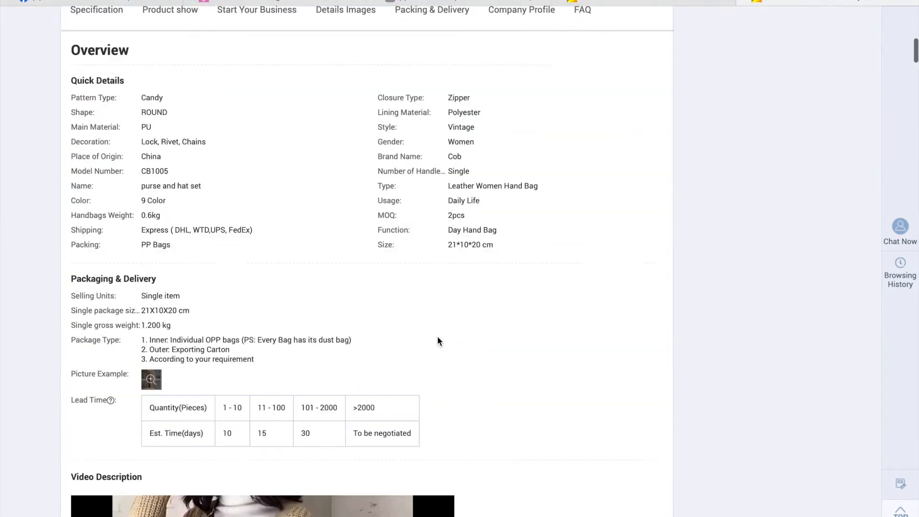
scroll(439, 340, up, 20)
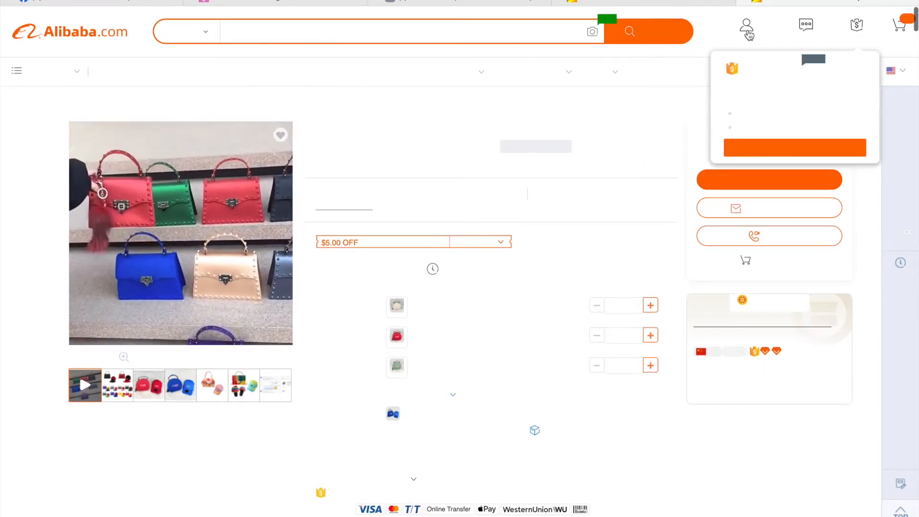
Open the saved blue handbag, hat and heels set from the Alibaba favorites and display its blue product photo
mouse_move(748, 31)
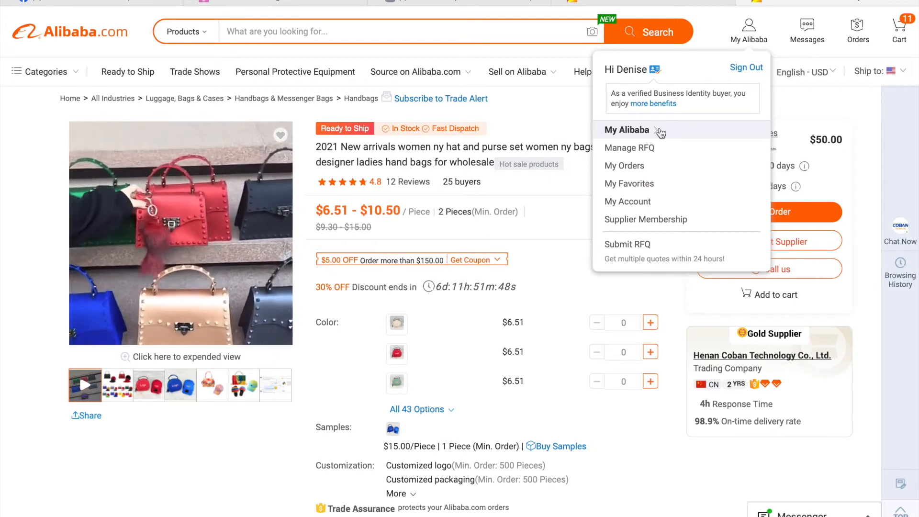
click(646, 183)
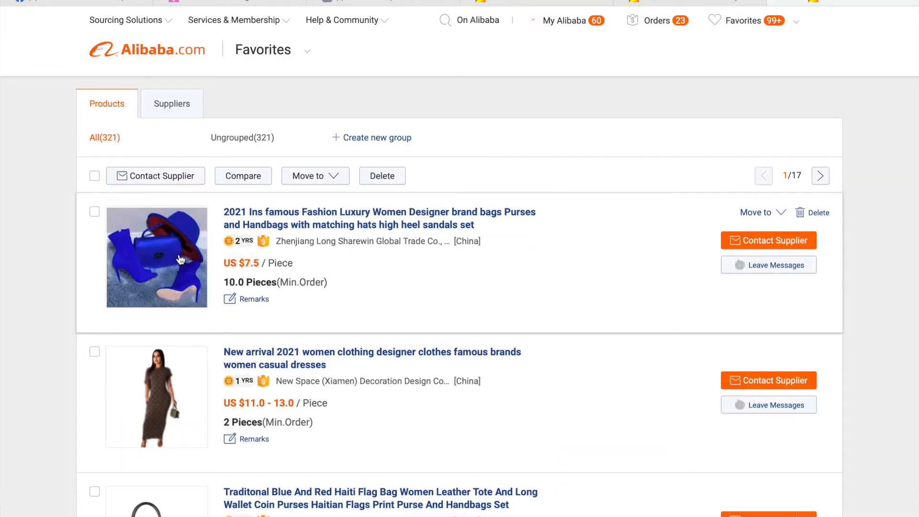
click(179, 258)
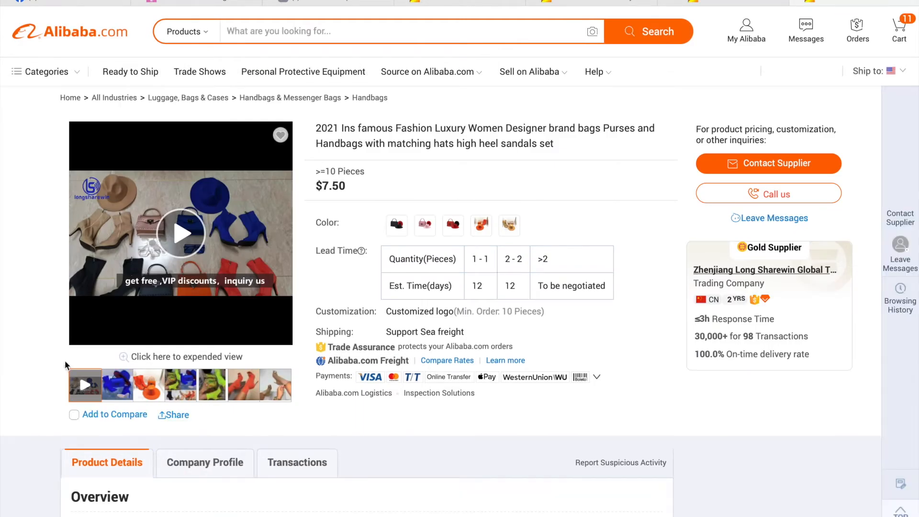
click(113, 390)
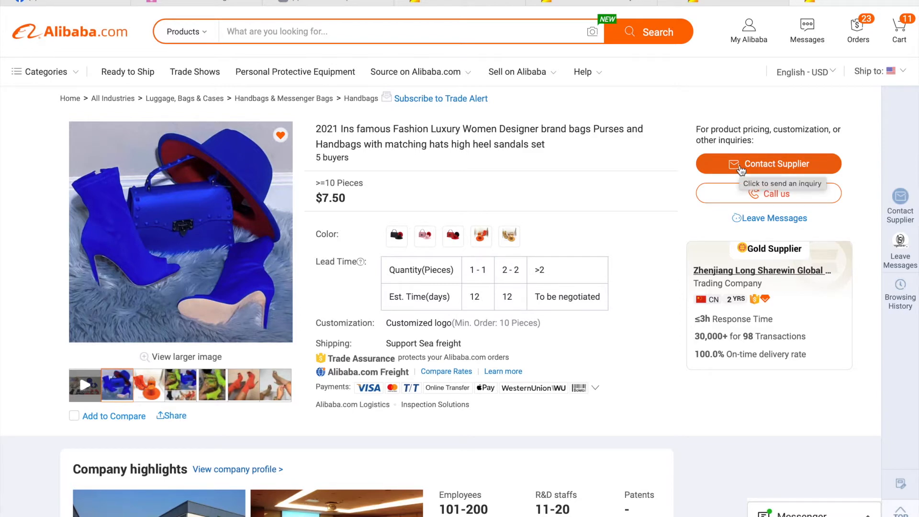
Open the message conversation with the blue set's supplier and read it from the first price inquiry onward
click(803, 35)
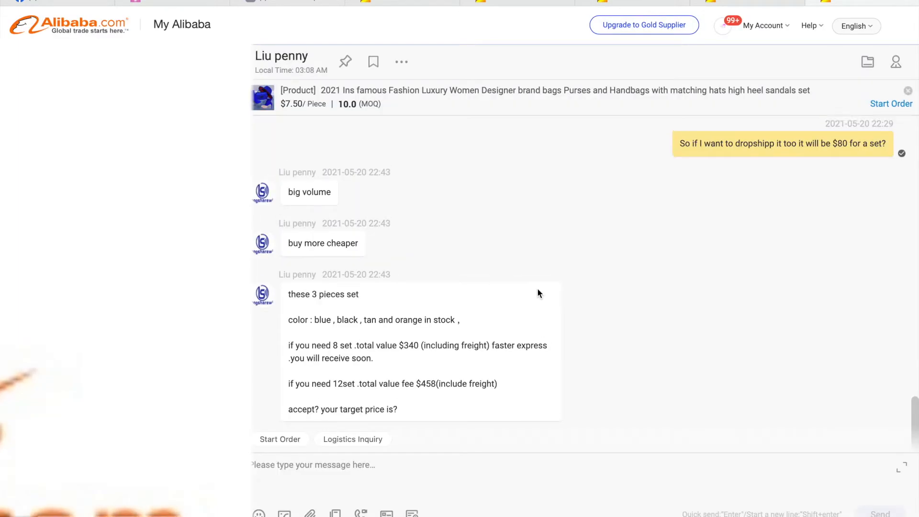
scroll(537, 288, up, 15)
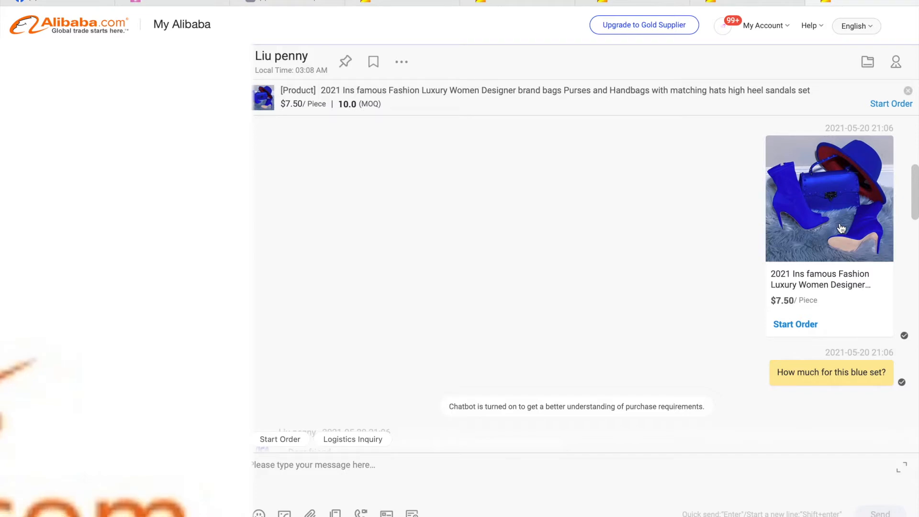
scroll(841, 228, down, 5)
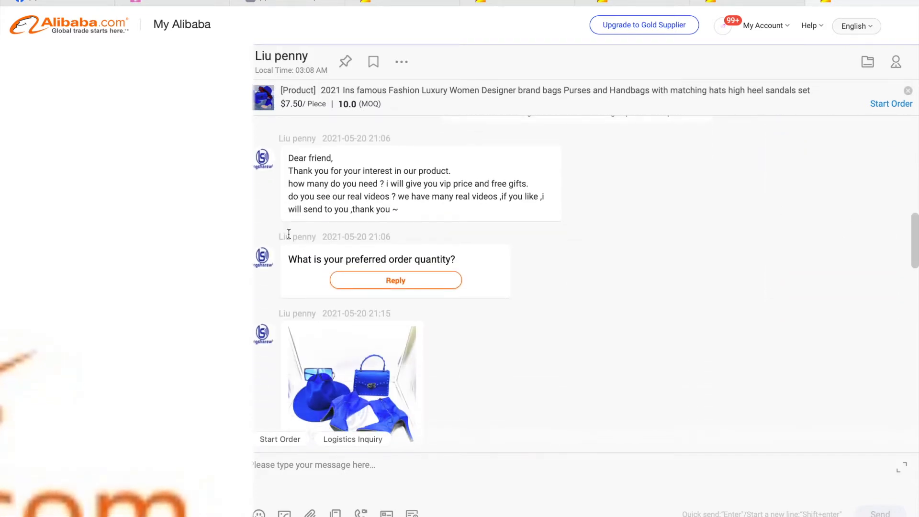
scroll(288, 233, down, 5)
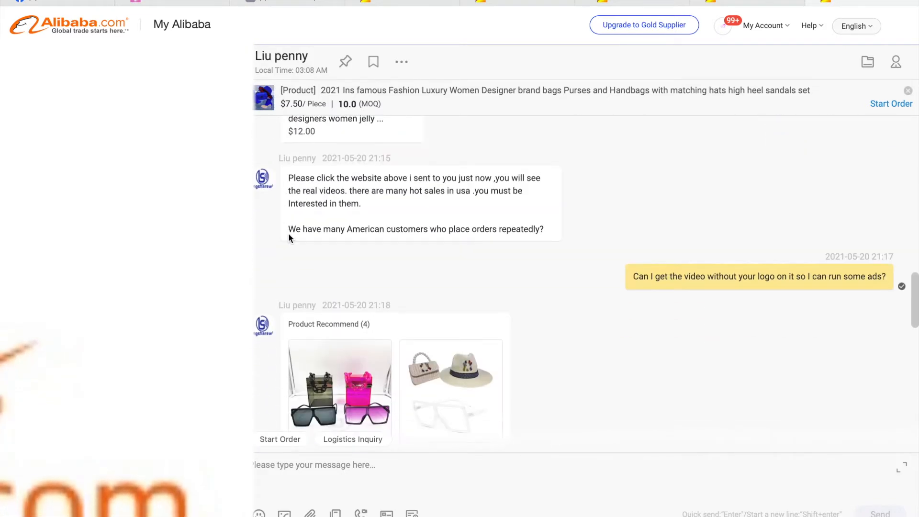
Review the supplier's answers on sample cost and bulk orders in the conversation, highlighting the sample price reply
scroll(289, 233, down, 3)
scroll(289, 237, down, 5)
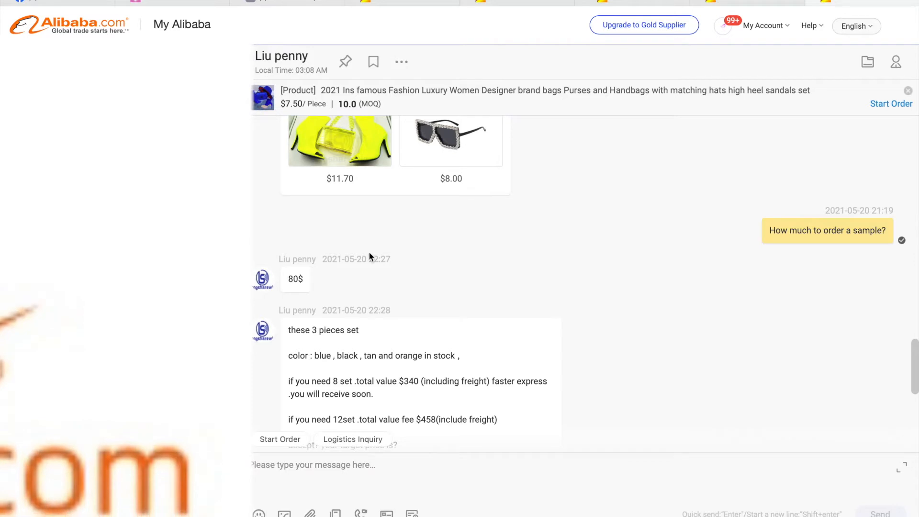
triple_click(293, 276)
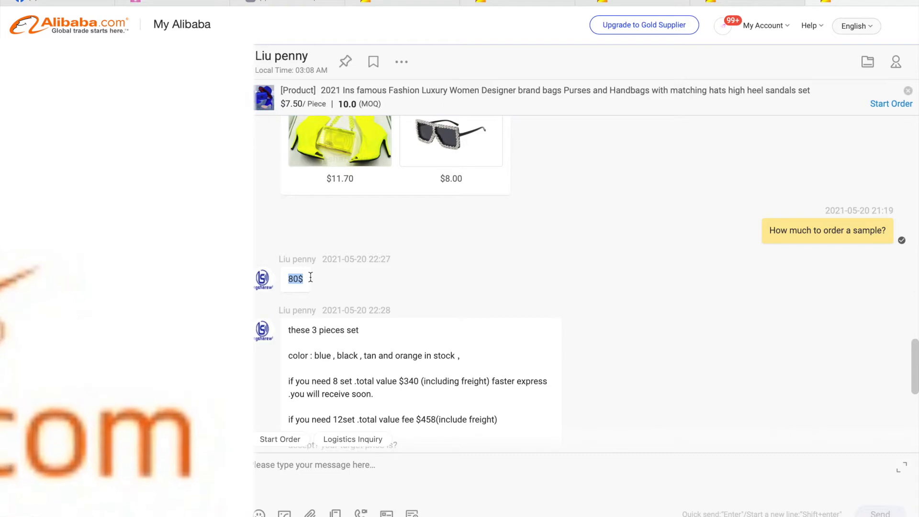
scroll(311, 277, down, 2)
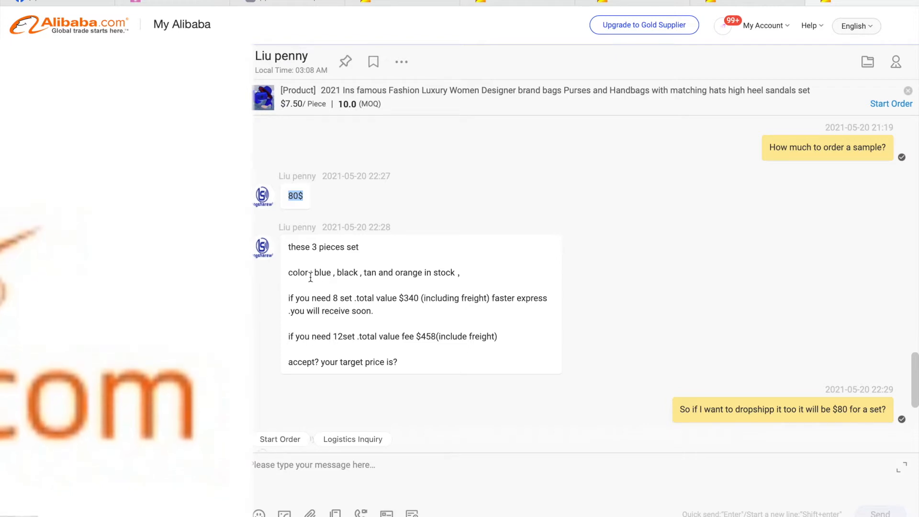
Examine the question about dropshipping a single set at the sample price and the supplier's reply, highlighting the question
scroll(590, 329, down, 3)
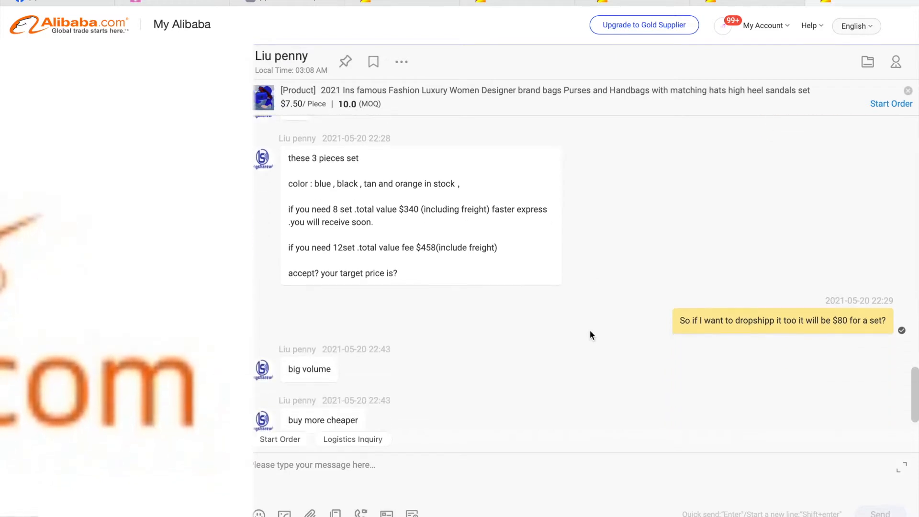
drag(684, 306, 849, 306)
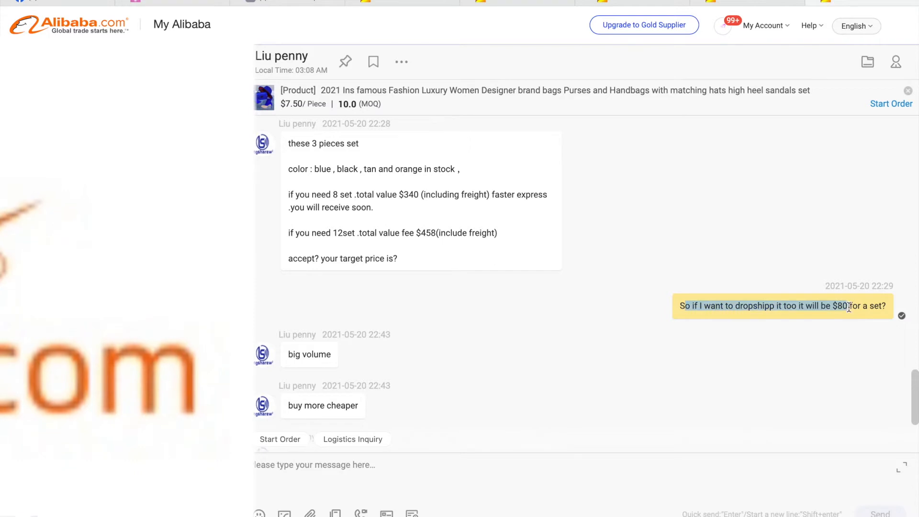
click(605, 367)
scroll(606, 364, down, 3)
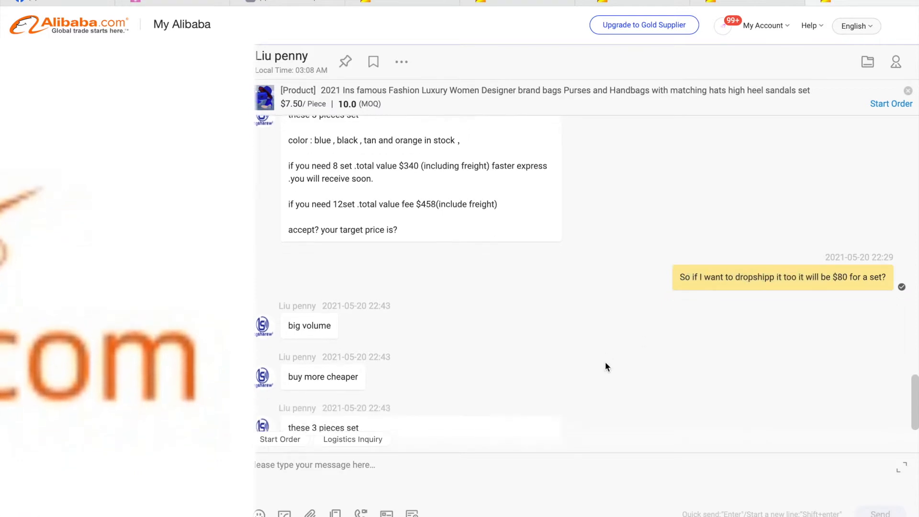
Review the supplier's offer for the three-piece set, highlighting the stocked colours and the 8-set and 12-set prices
scroll(393, 244, up, 3)
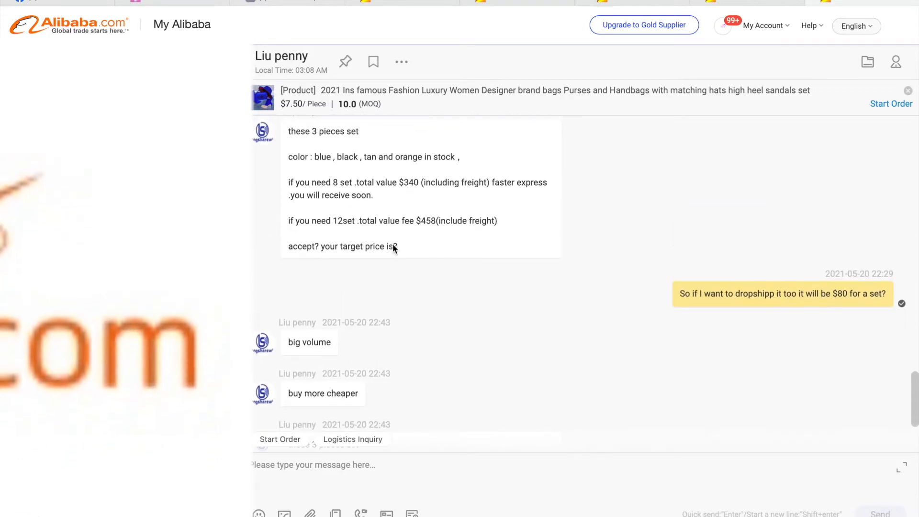
drag(292, 157, 452, 232)
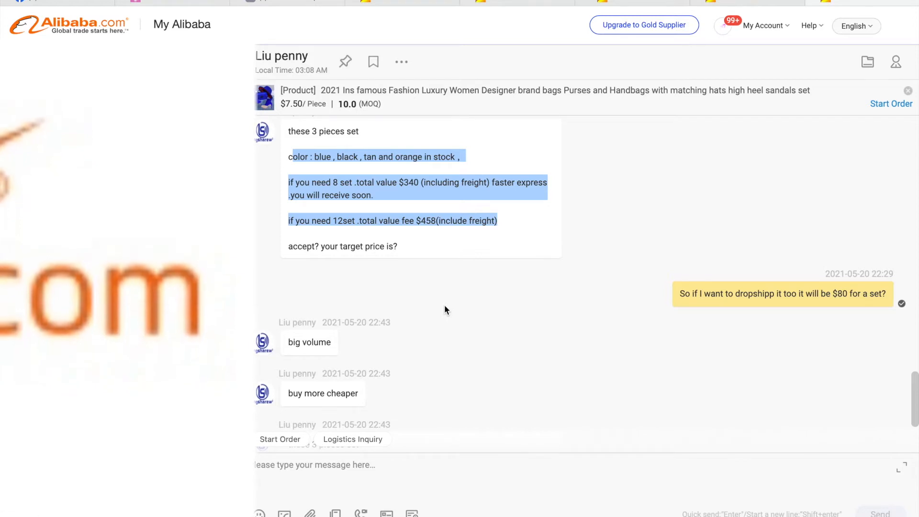
click(498, 335)
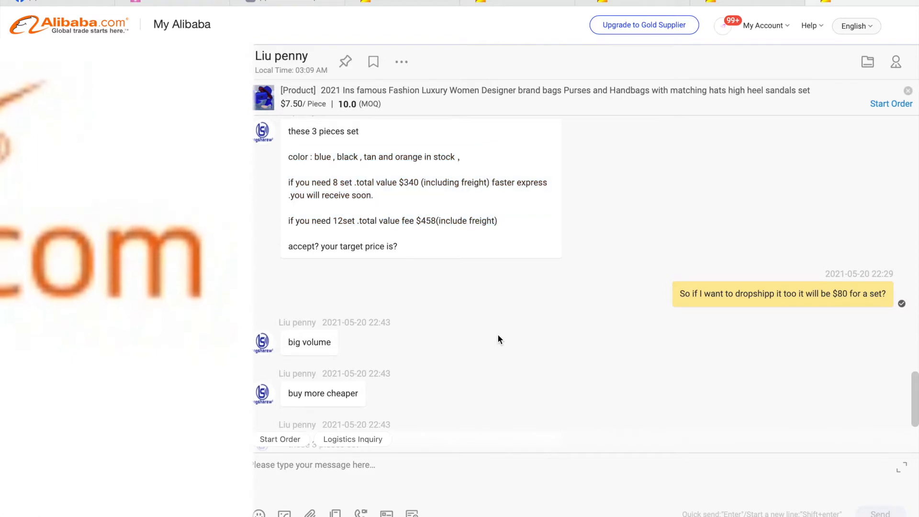
scroll(498, 336, down, 3)
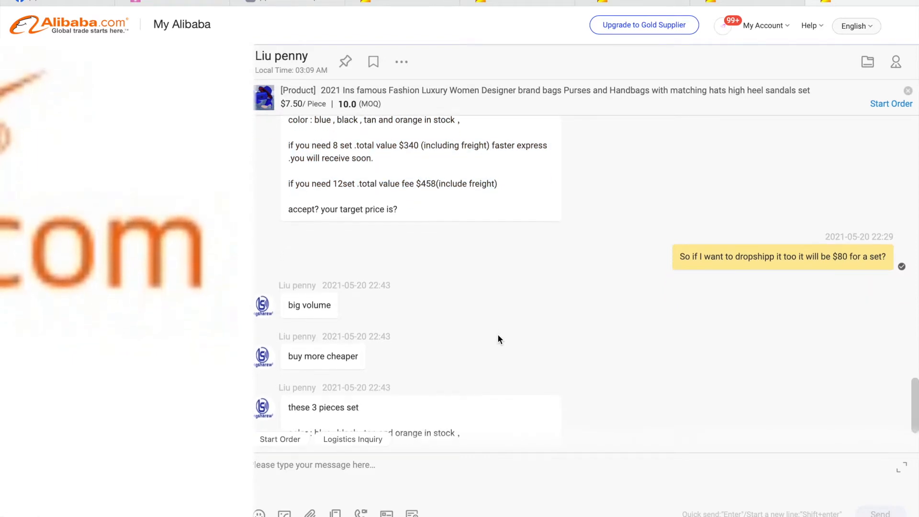
scroll(497, 339, up, 2)
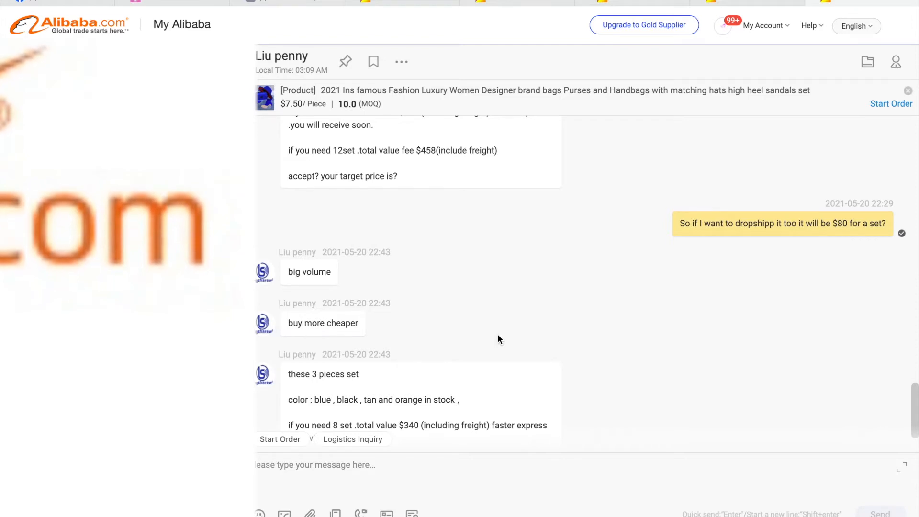
Open the blue set's listing from the conversation, enlarge its main photo, add the image to Photos, and close the Photos window
click(264, 98)
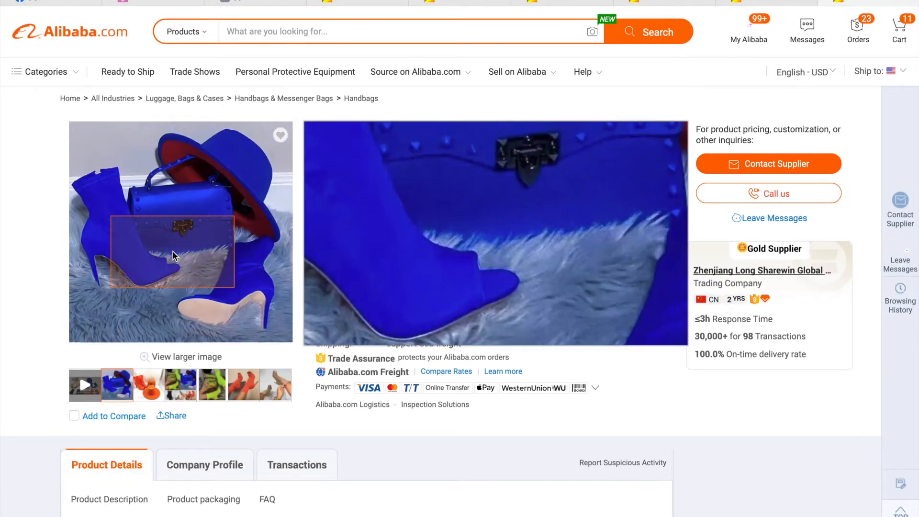
click(181, 216)
right_click(181, 209)
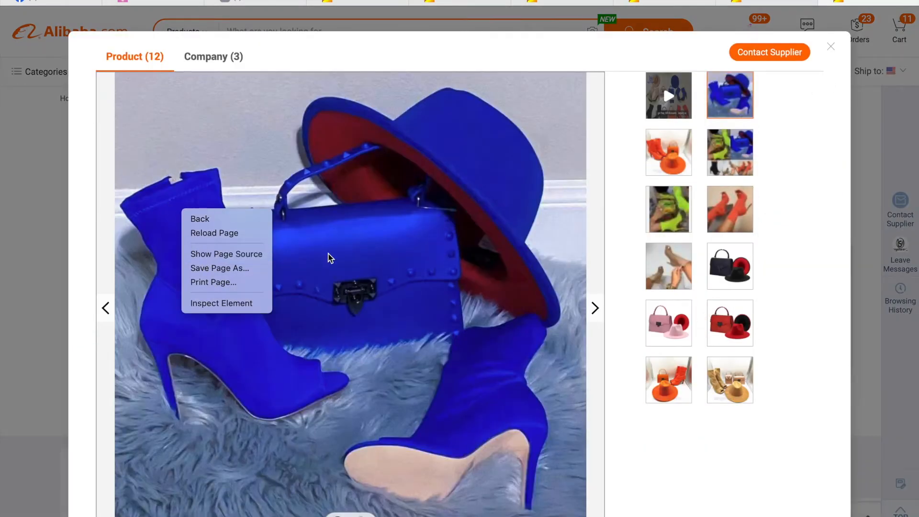
click(328, 254)
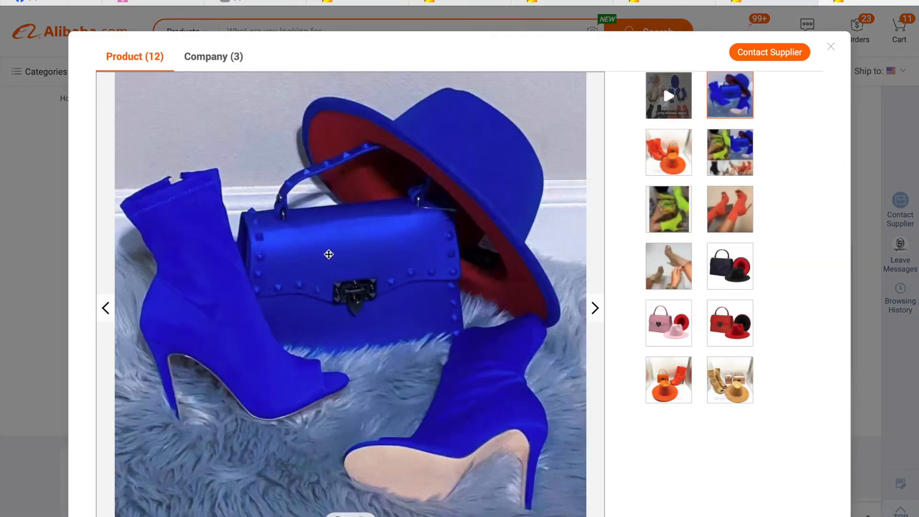
right_click(329, 254)
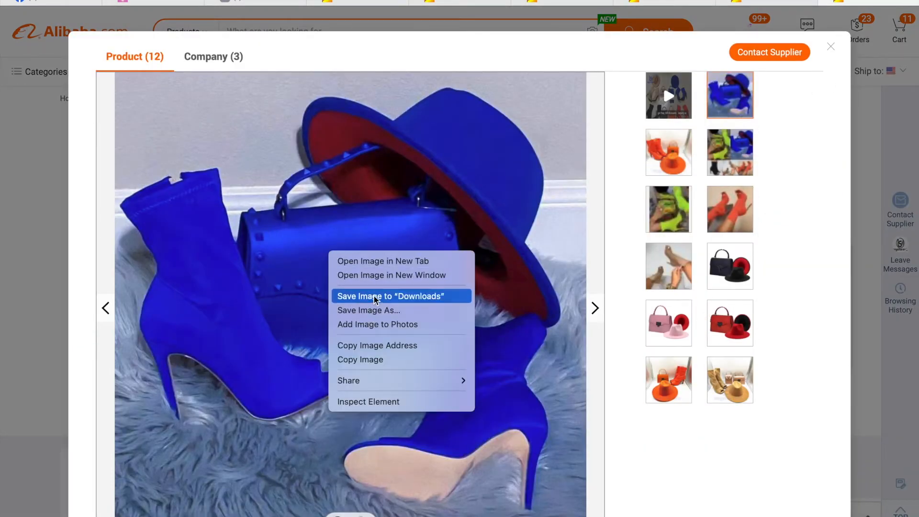
click(371, 326)
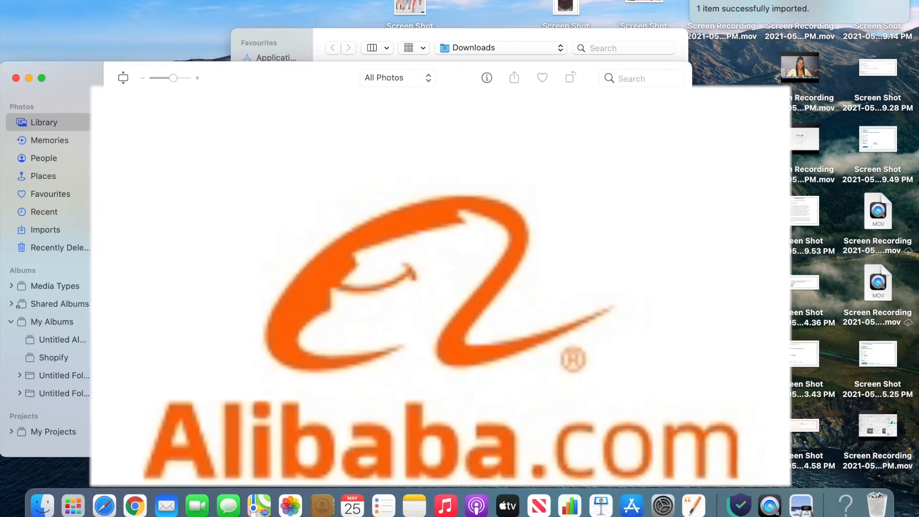
click(16, 77)
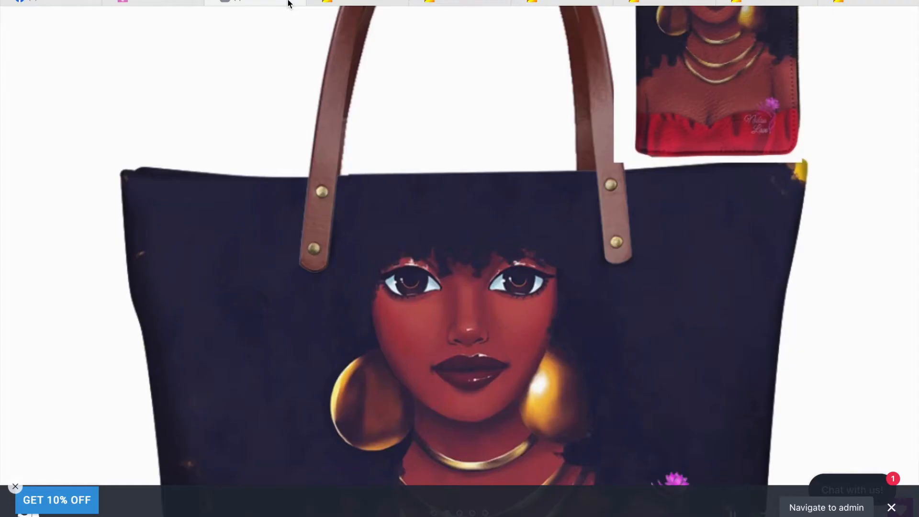
Open the NidouloveShop Shopify admin in a new browser tab and start a new product
key(super+t)
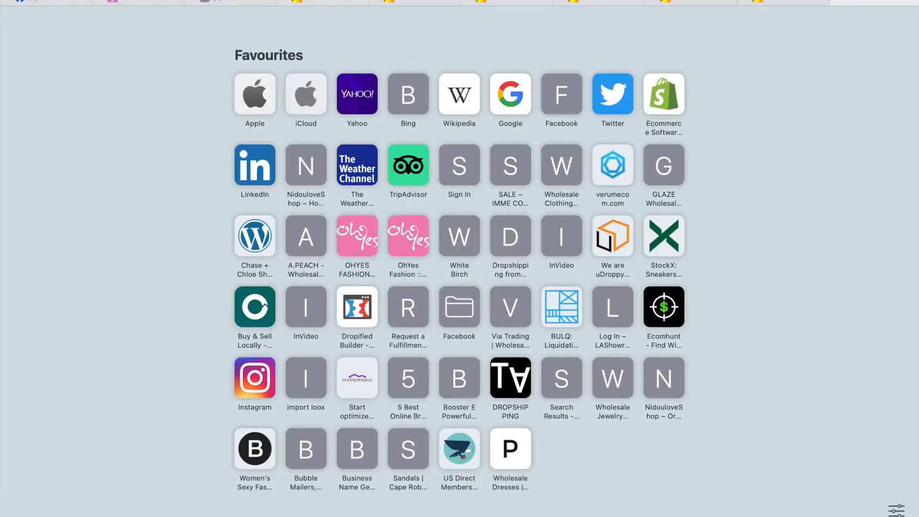
click(318, 173)
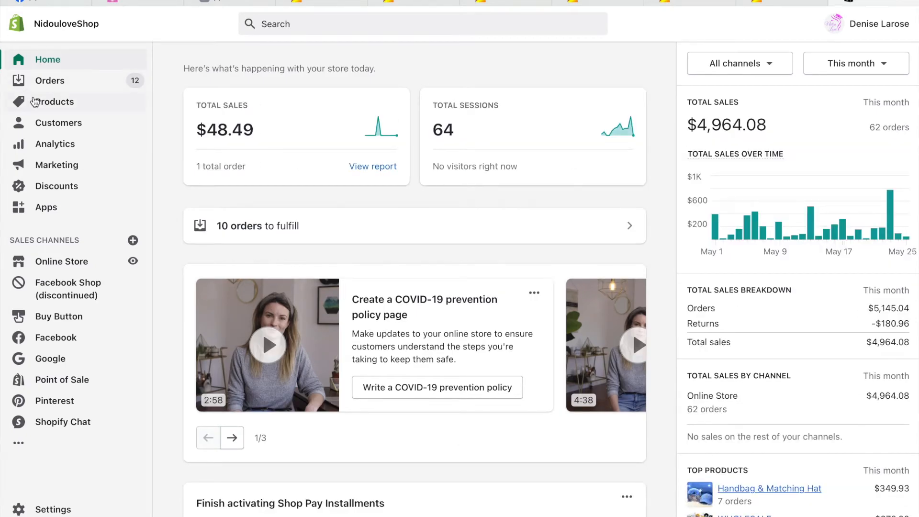
click(34, 102)
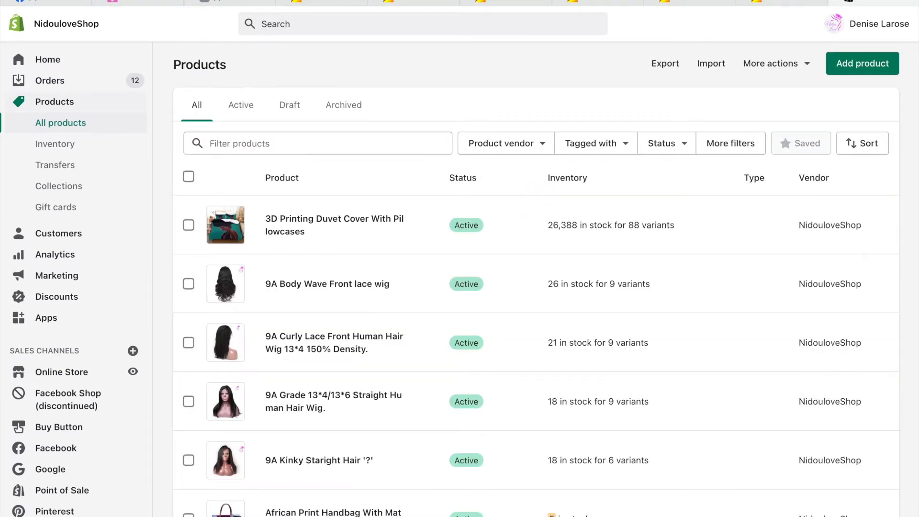
click(829, 70)
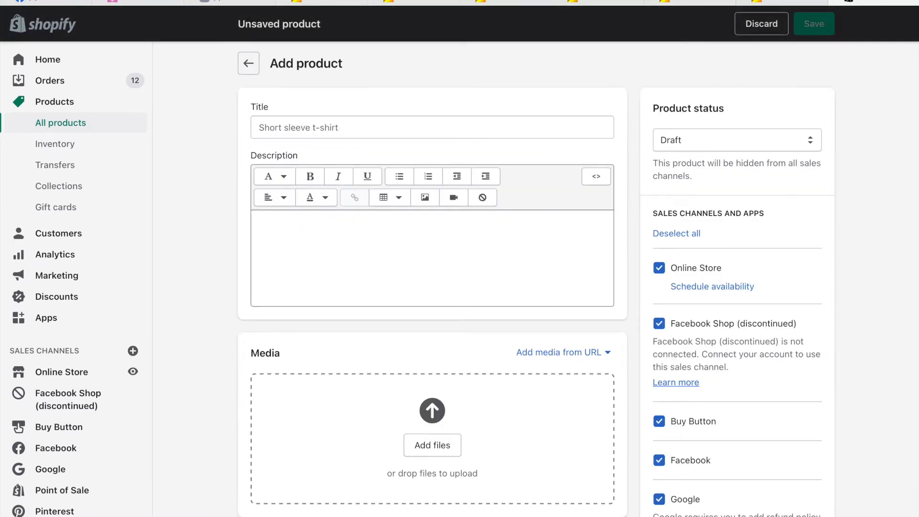
Copy "famous Fashion Luxury Women Designer" from the Alibaba listing title and title the Shopify product "Famous Fashion Luxury Women Designer Set"
click(767, 2)
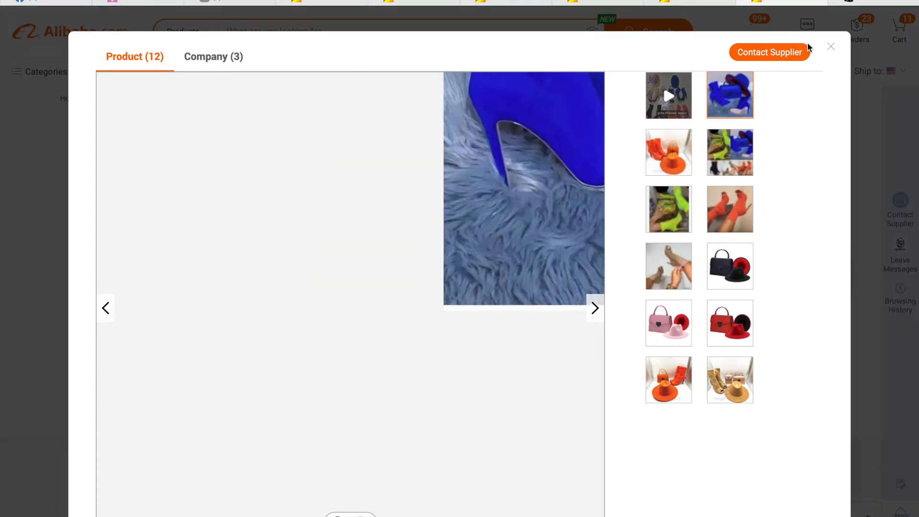
click(831, 47)
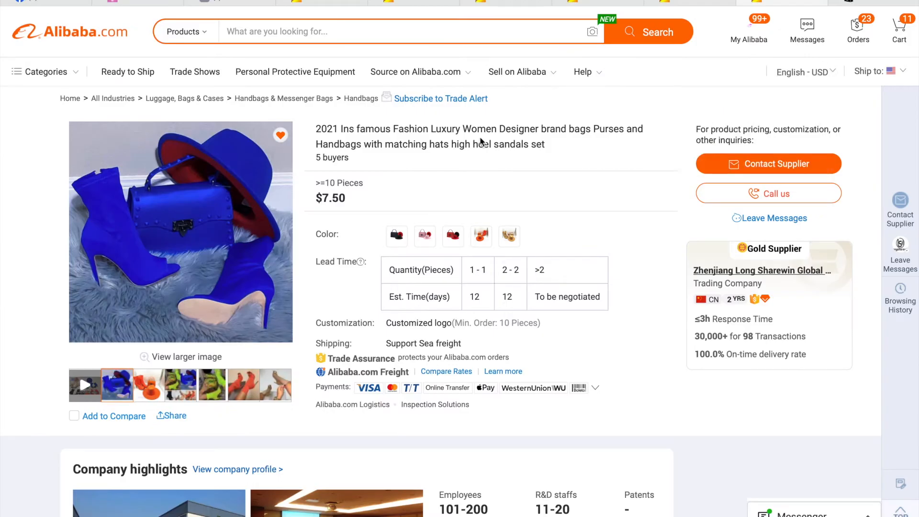
drag(457, 129, 529, 128)
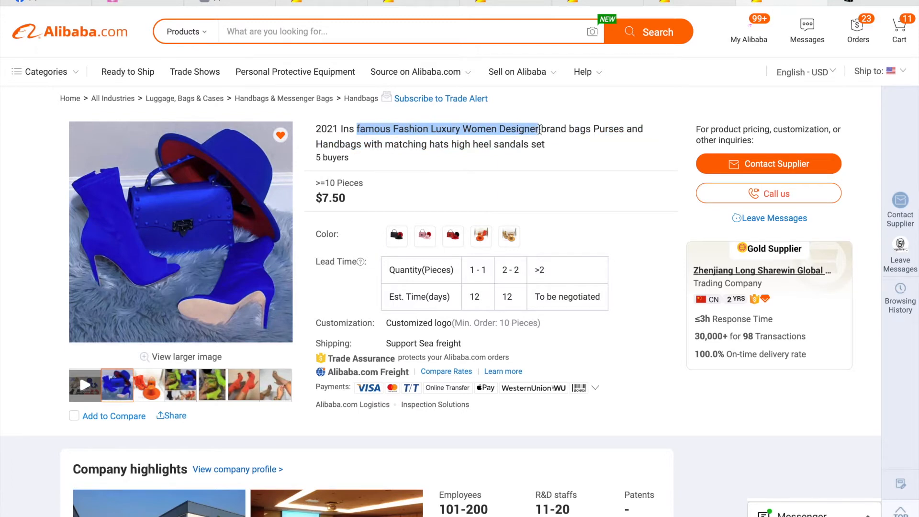
right_click(492, 128)
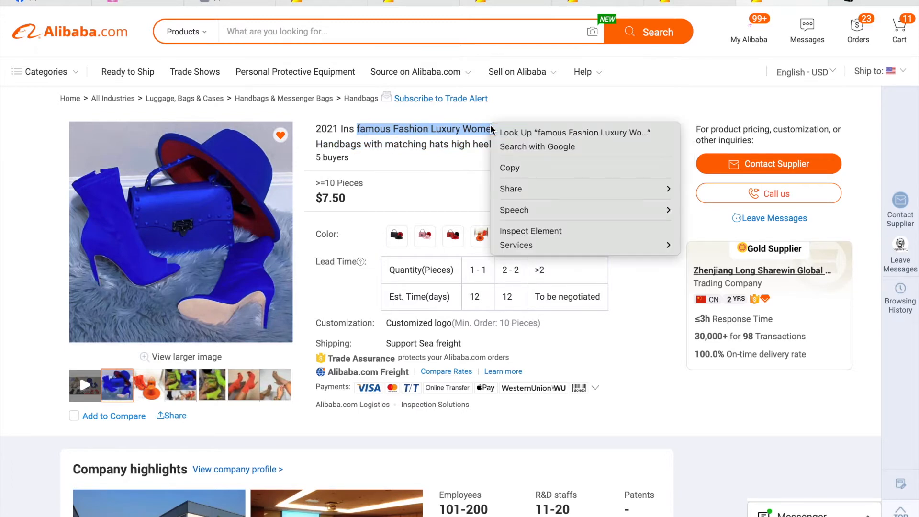
click(507, 169)
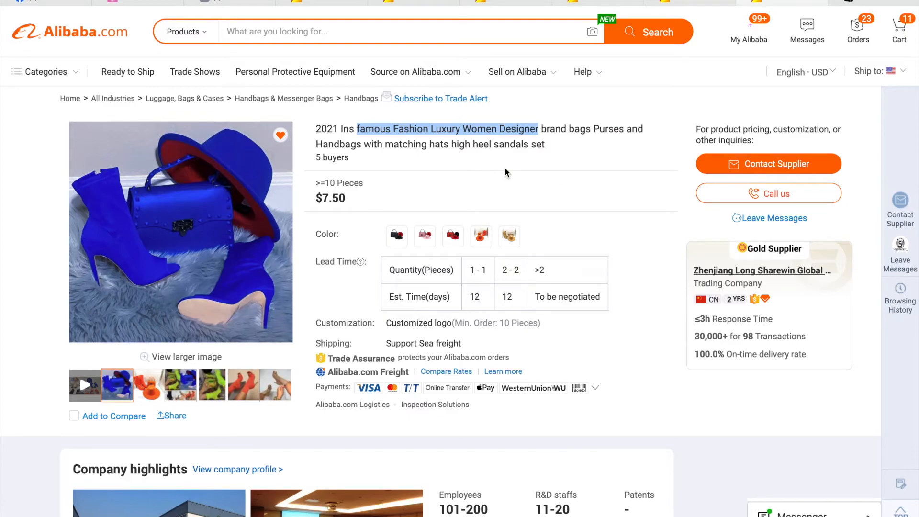
click(893, 4)
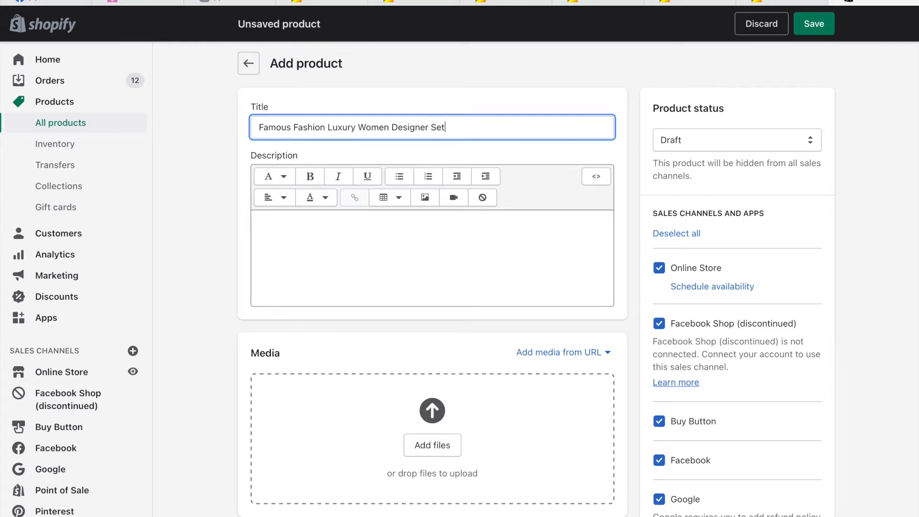
Copy all the Quick Details specifications from the blue set's Alibaba listing and paste them into the Shopify product description
scroll(441, 140, down, 1)
click(396, 192)
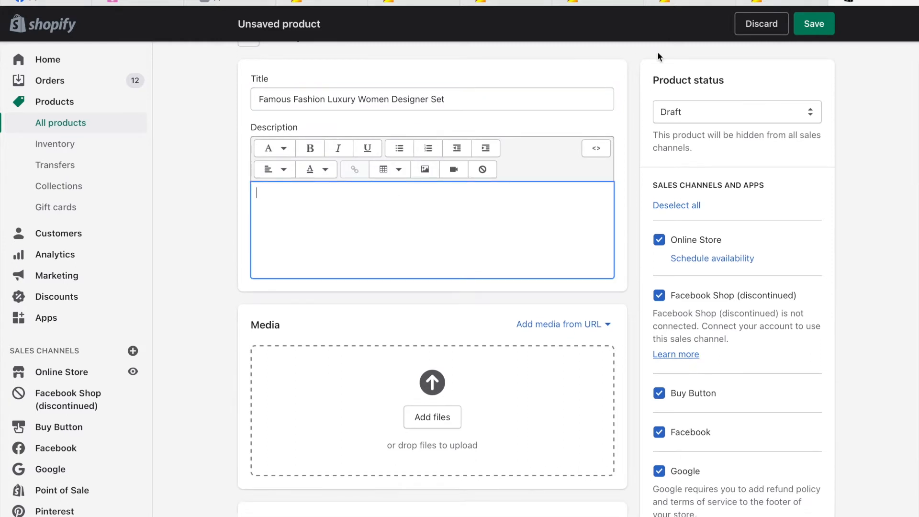
click(690, 4)
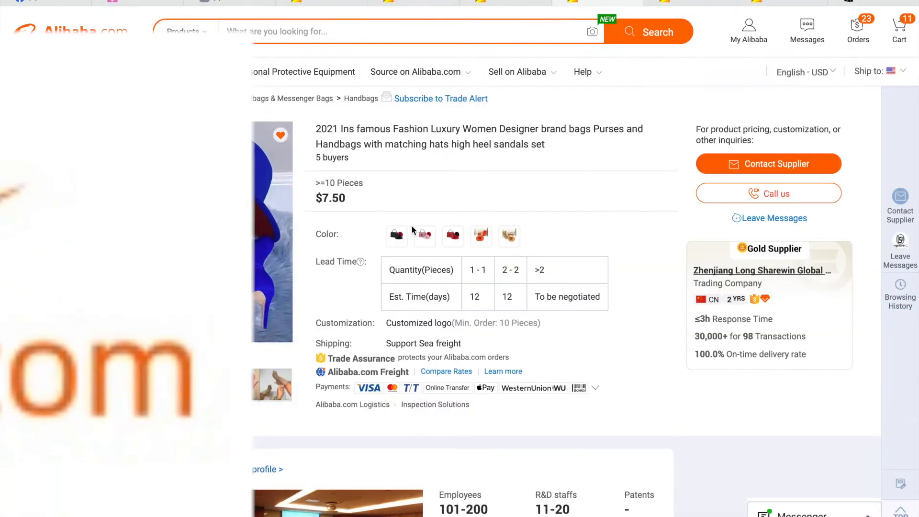
scroll(413, 230, down, 5)
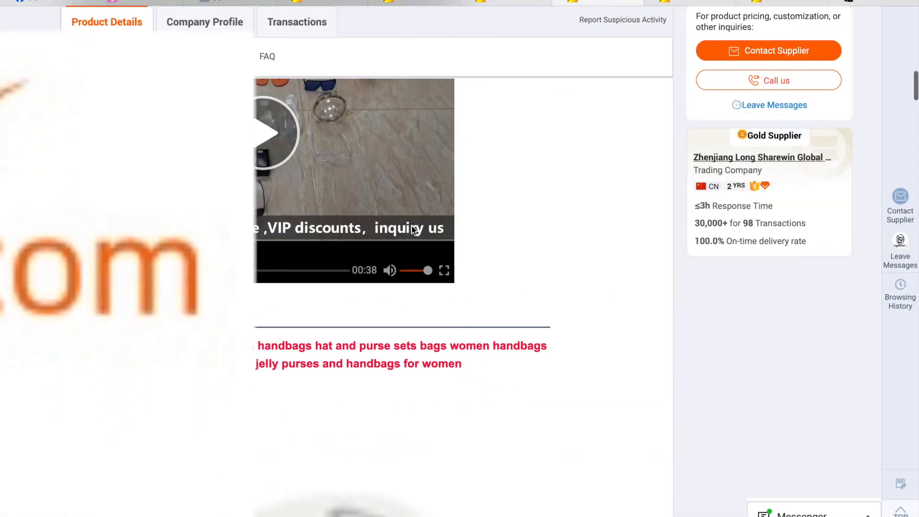
drag(70, 167, 497, 316)
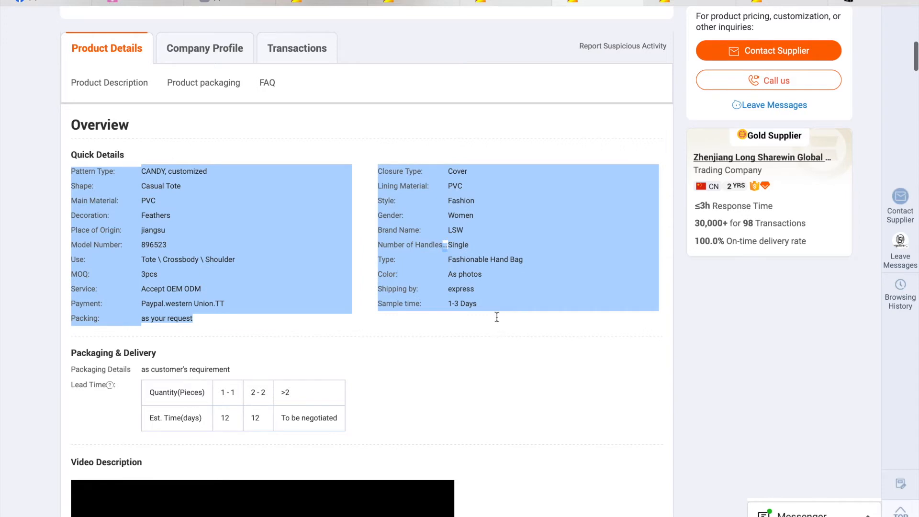
right_click(219, 243)
click(242, 283)
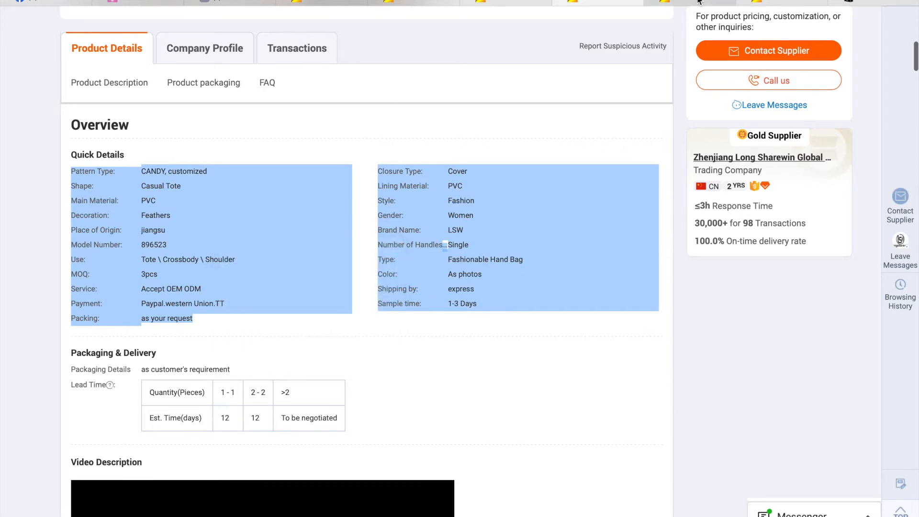
click(857, 2)
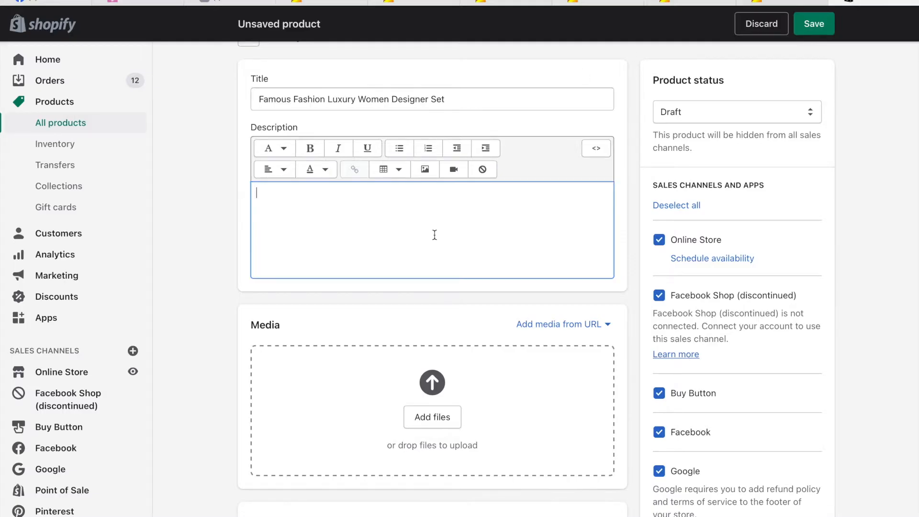
key(super+v)
scroll(434, 235, up, 3)
scroll(435, 234, up, 10)
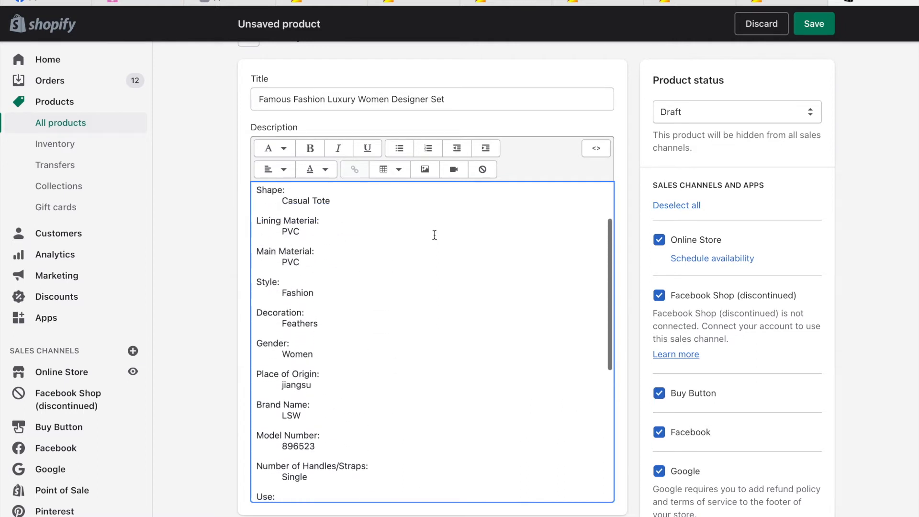
Place the Pattern Type, Closure Type, Shape and Lining Material values on the same lines as their labels in the description
click(282, 241)
key(BackSpace)
click(282, 261)
key(BackSpace)
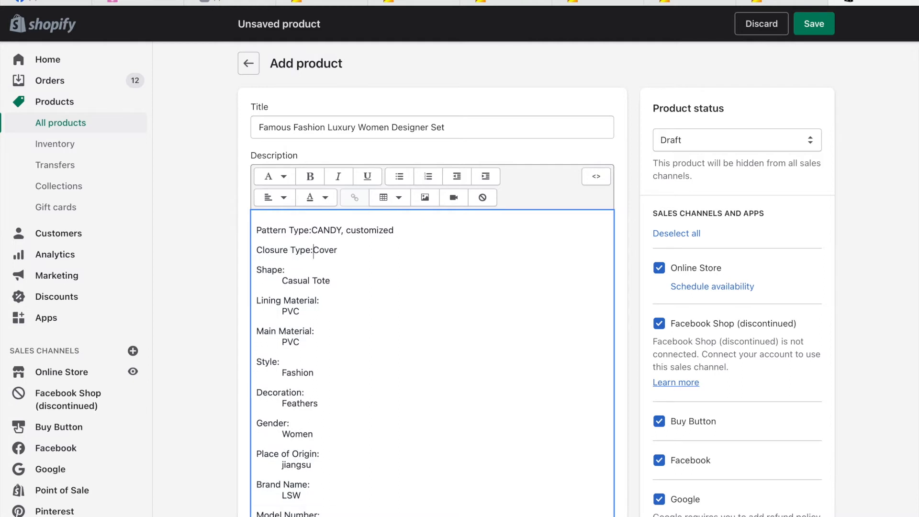
key(BackSpace)
click(282, 293)
key(BackSpace)
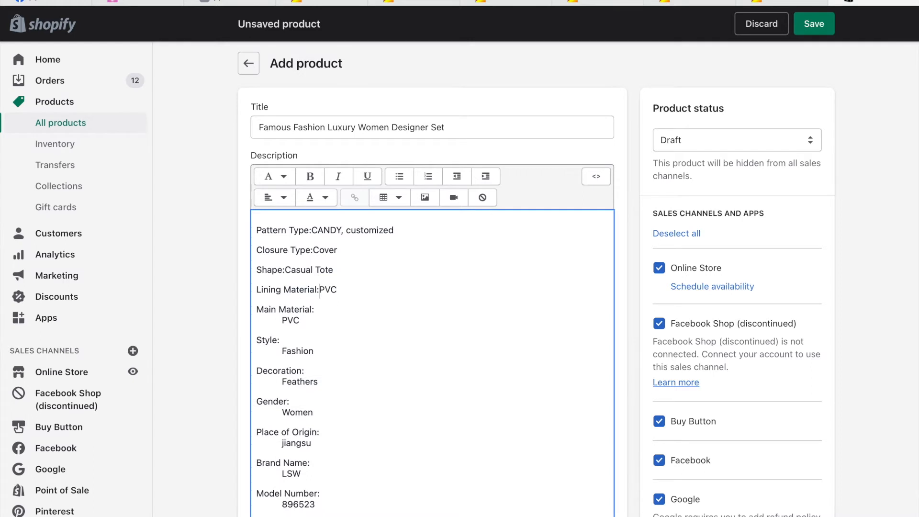
Join the Main Material, Style and Decoration values to their label lines in the description
click(282, 320)
key(BackSpace)
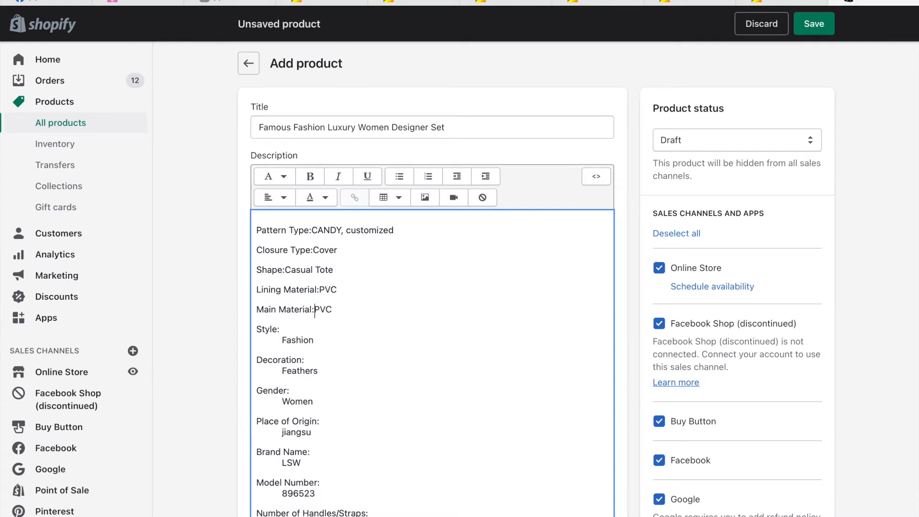
click(282, 341)
key(BackSpace)
click(283, 360)
key(BackSpace)
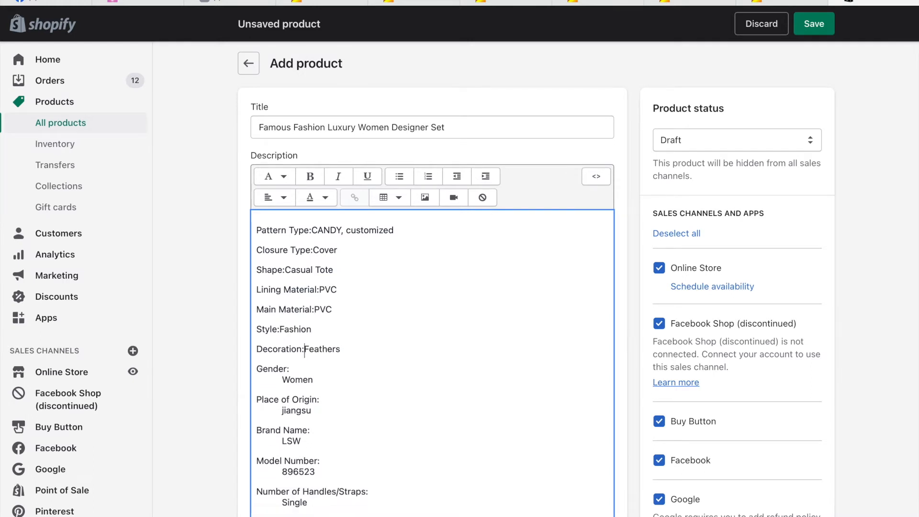
Delete the Gender, Place of Origin, Brand Name and Model Number entries from the description
drag(257, 368, 318, 379)
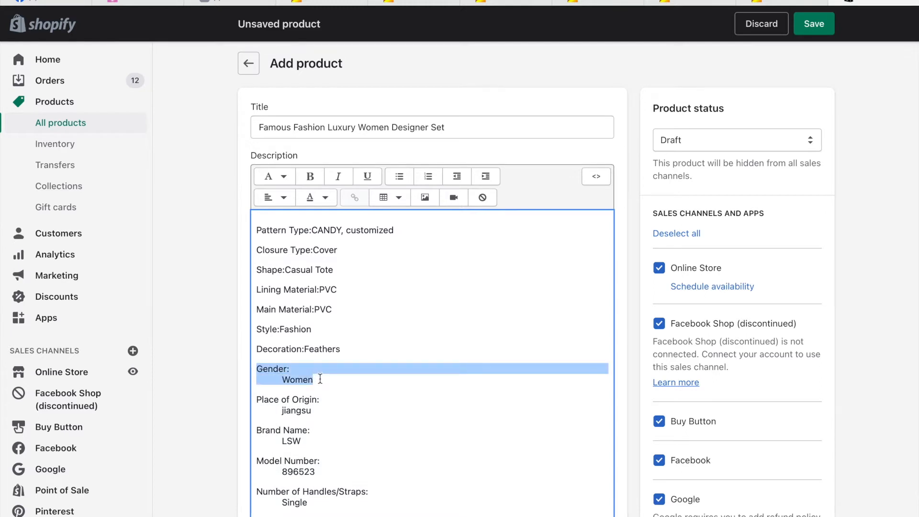
key(BackSpace)
key(BackSpace)
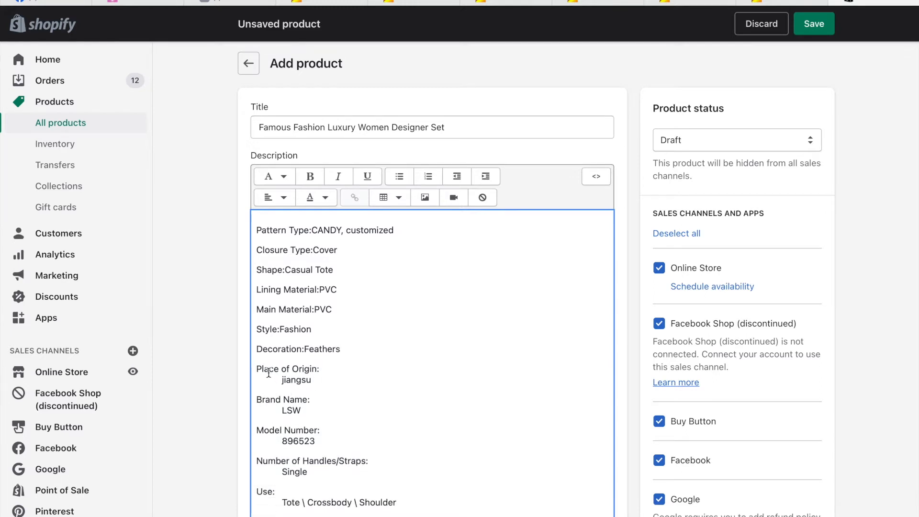
drag(257, 367, 327, 440)
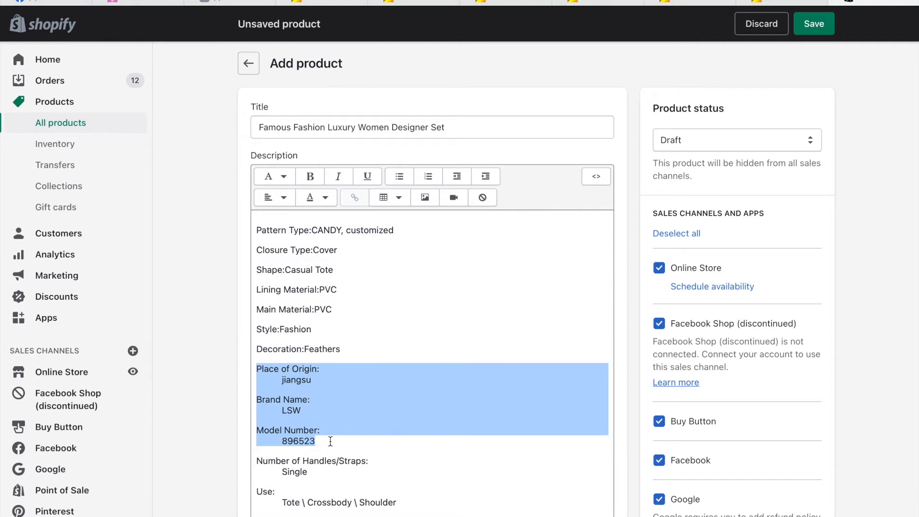
key(BackSpace)
key(BackSpace)
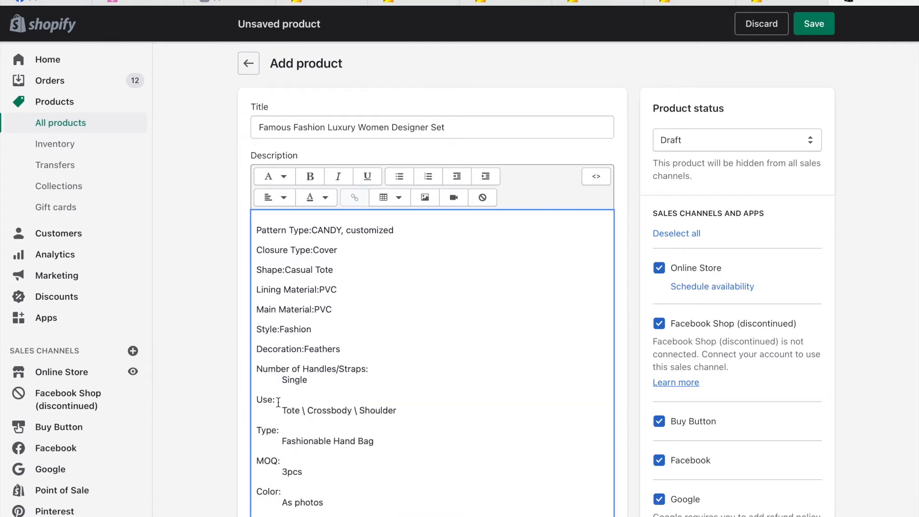
Bring the Number of Handles/Straps, Use and Type values up onto their label lines in the description
click(281, 380)
key(BackSpace)
scroll(280, 381, down, 1)
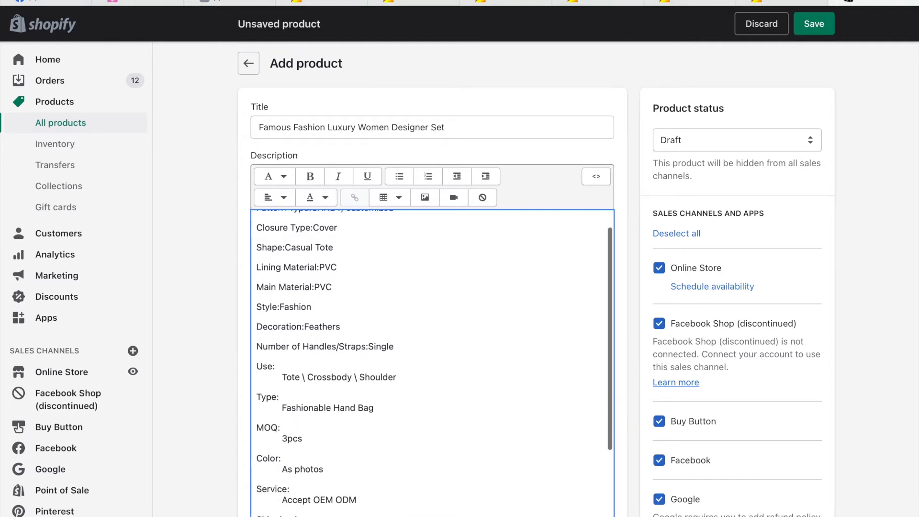
click(280, 376)
key(BackSpace)
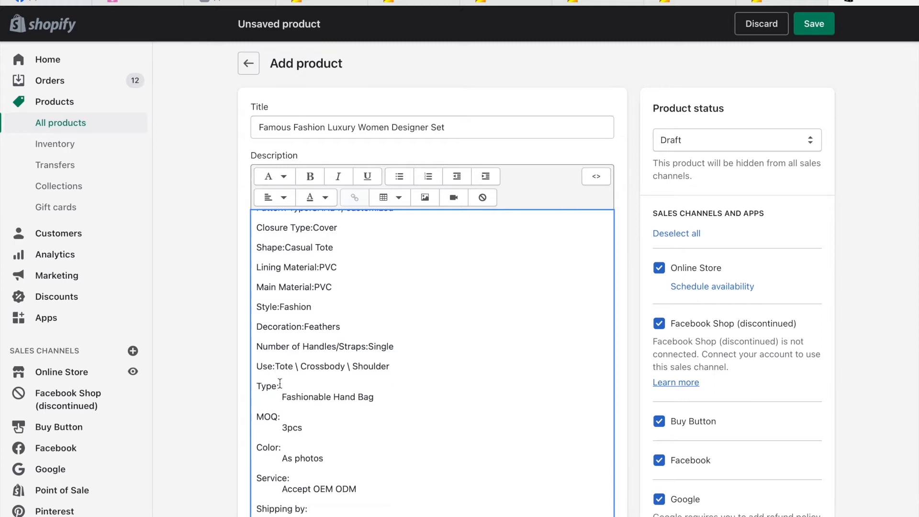
click(280, 396)
key(BackSpace)
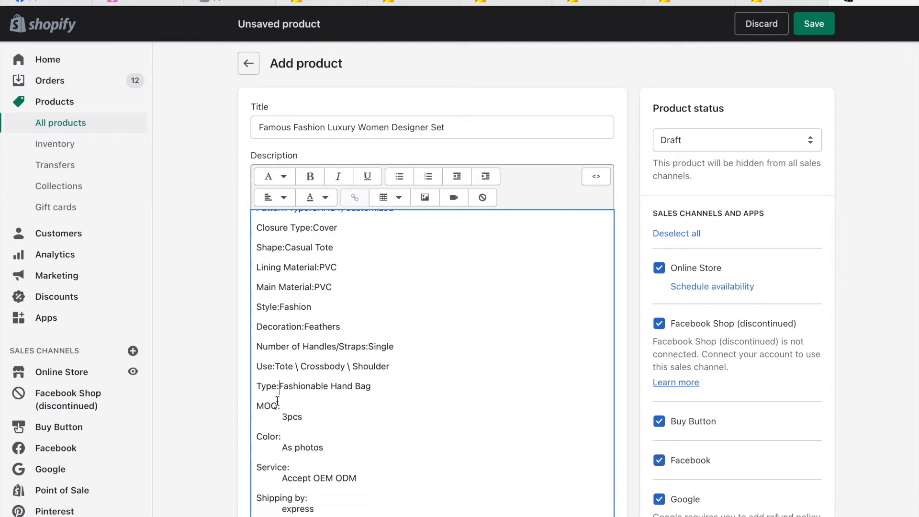
Delete the MOQ entry and put the Color value on the same line as its label
drag(256, 404, 309, 423)
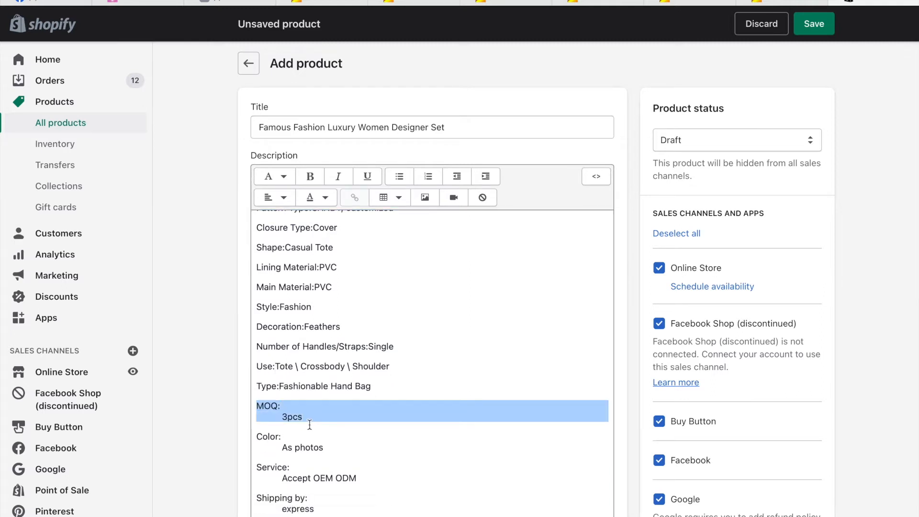
key(BackSpace)
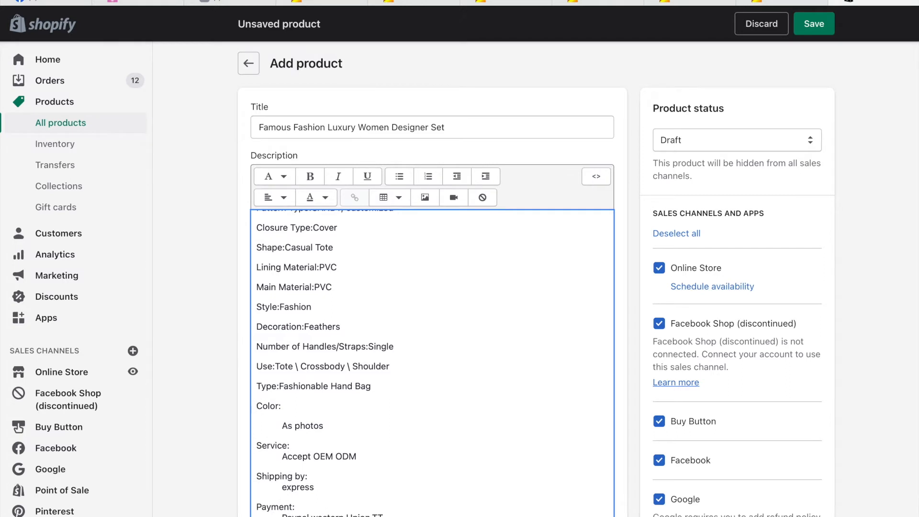
click(282, 425)
key(BackSpace)
Delete everything below the Color line in the description, from the Service entry through the Packing entry and its "as your request" value
scroll(281, 425, down, 1)
scroll(281, 425, down, 1)
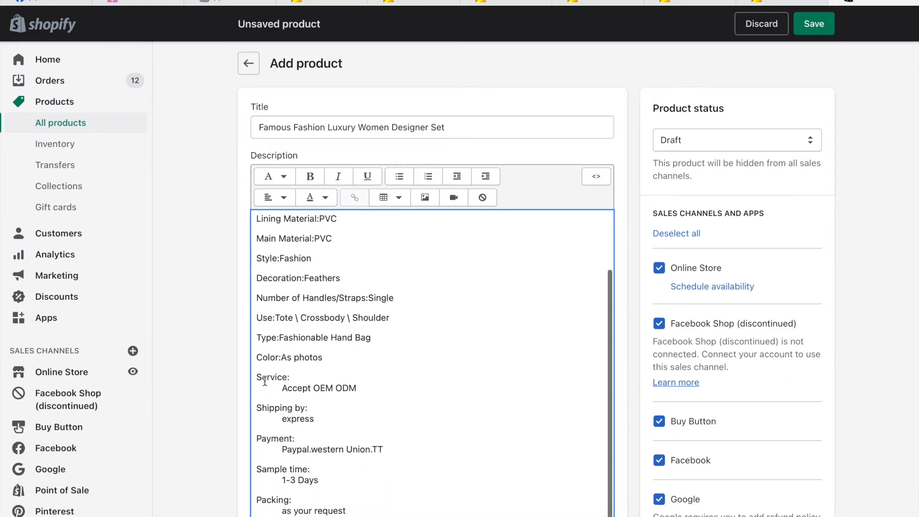
drag(257, 376, 419, 504)
key(BackSpace)
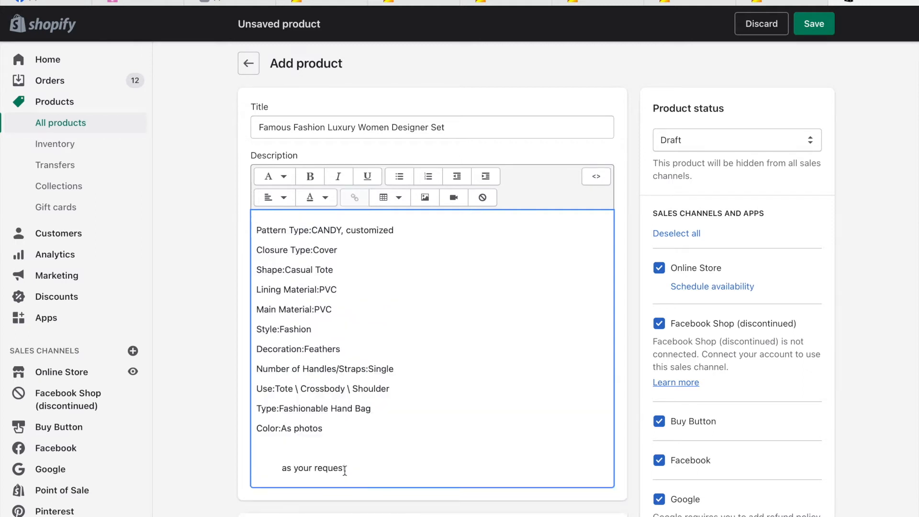
drag(276, 466, 372, 476)
key(BackSpace)
key(BackSpace)
key(BackSpace)
Try adding the line "Please allow 5-10 business day to receive your order" below the Color line, and remove it again
scroll(578, 265, down, 2)
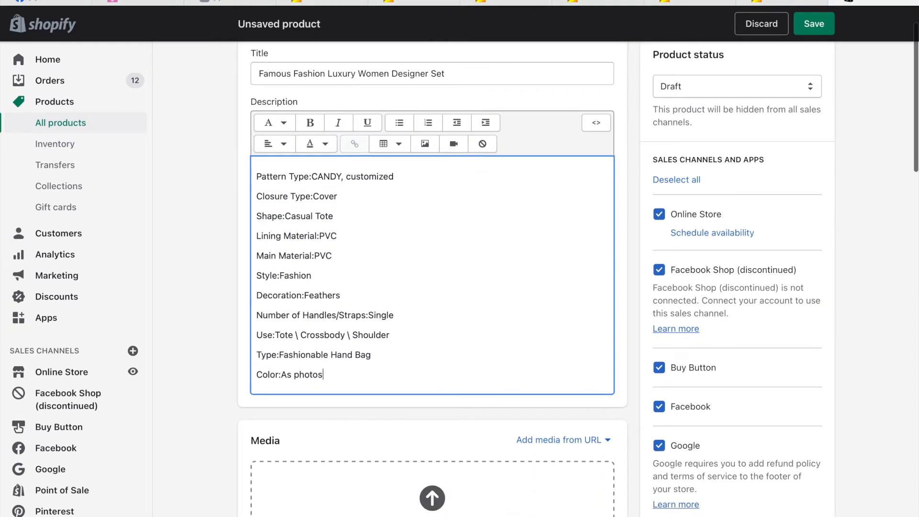
key(Return)
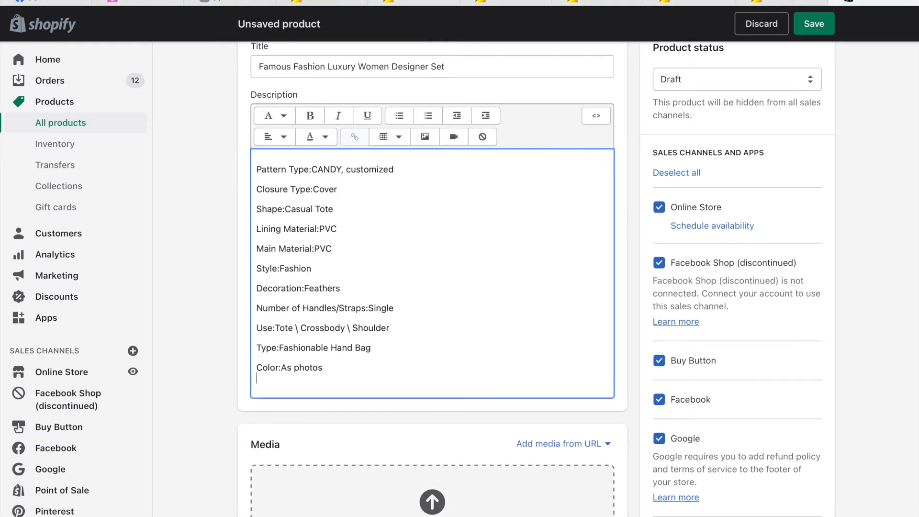
text(Please allow 5-10 busi)
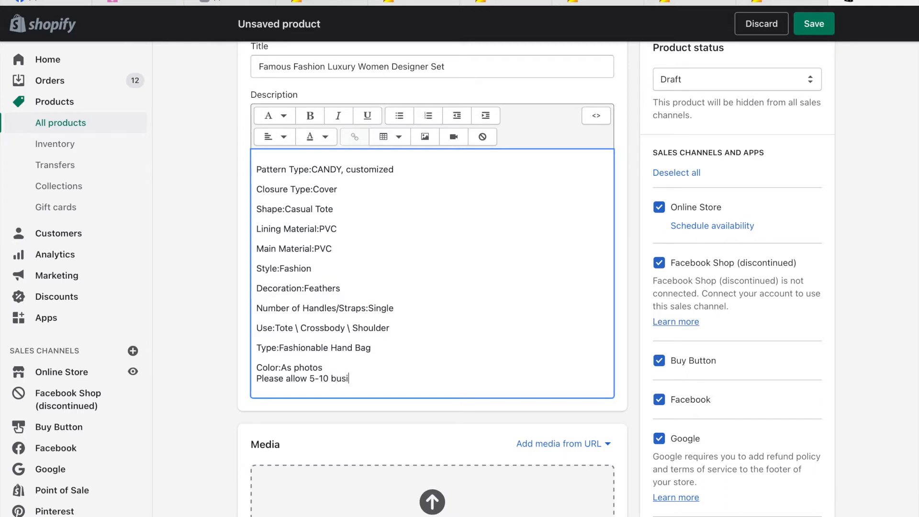
text(ness day)
key(BackSpace)
key(BackSpace)
text(ive your order)
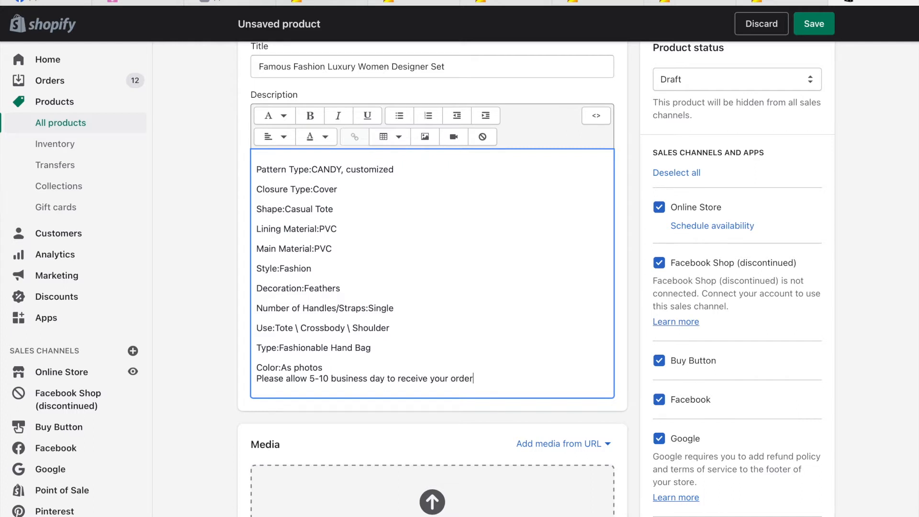
click(254, 381)
drag(254, 380, 488, 400)
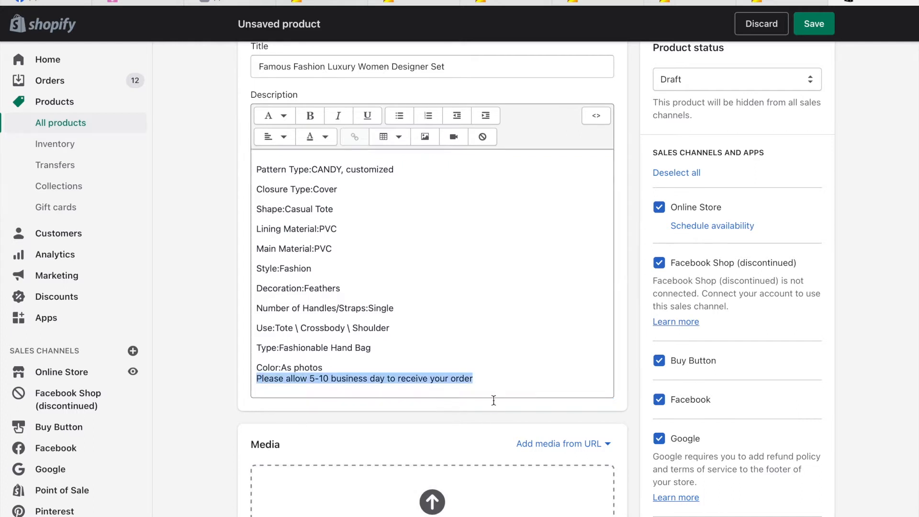
key(BackSpace)
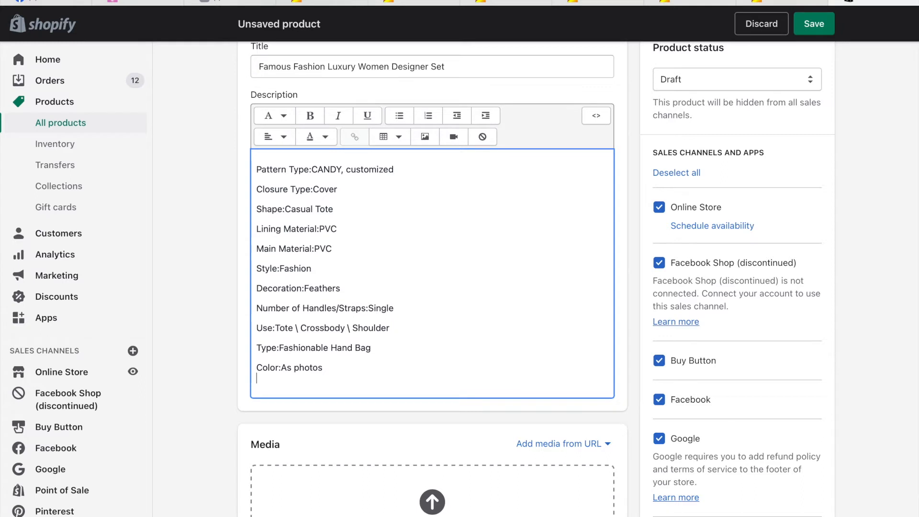
Upload the photo of the blue bag, hat and shoe set from the Photos library to the product media
scroll(446, 357, down, 5)
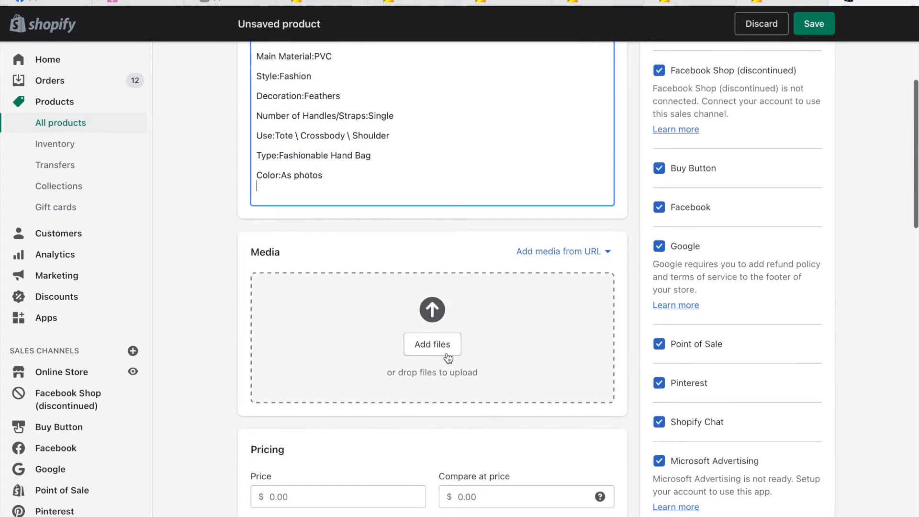
click(445, 357)
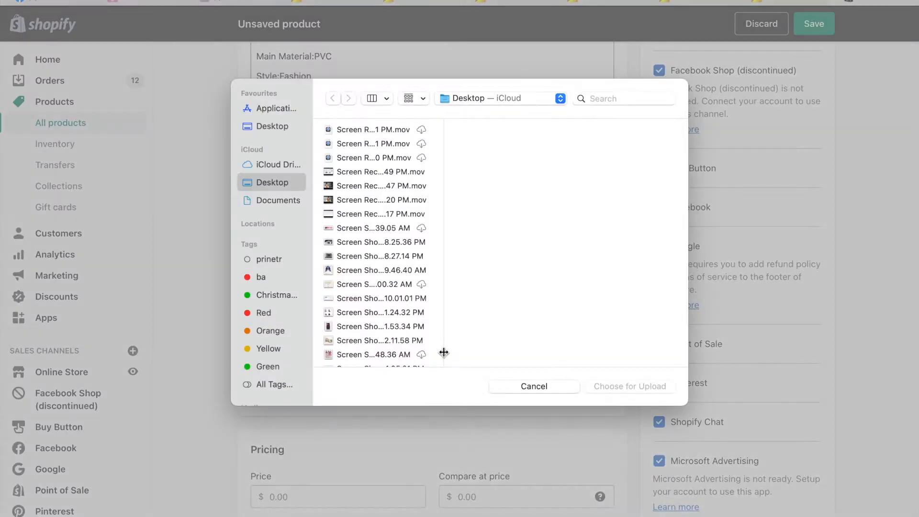
scroll(280, 226, down, 3)
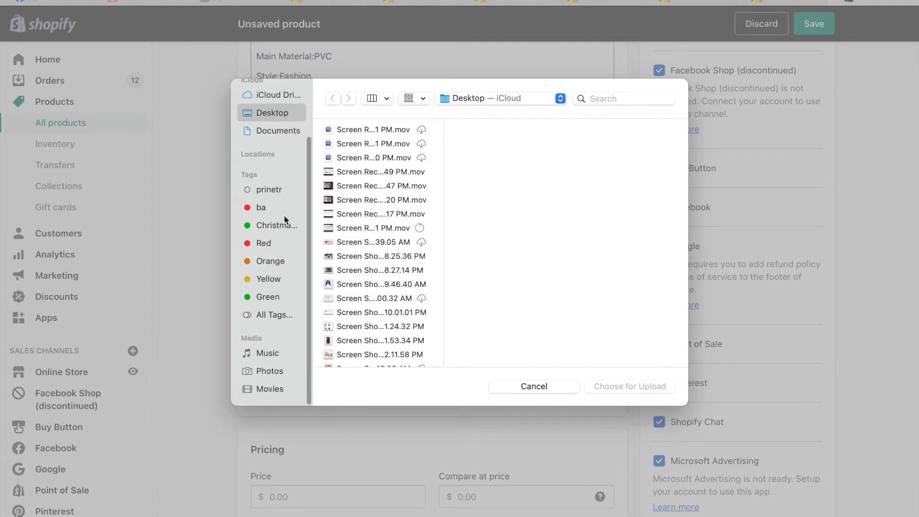
click(270, 373)
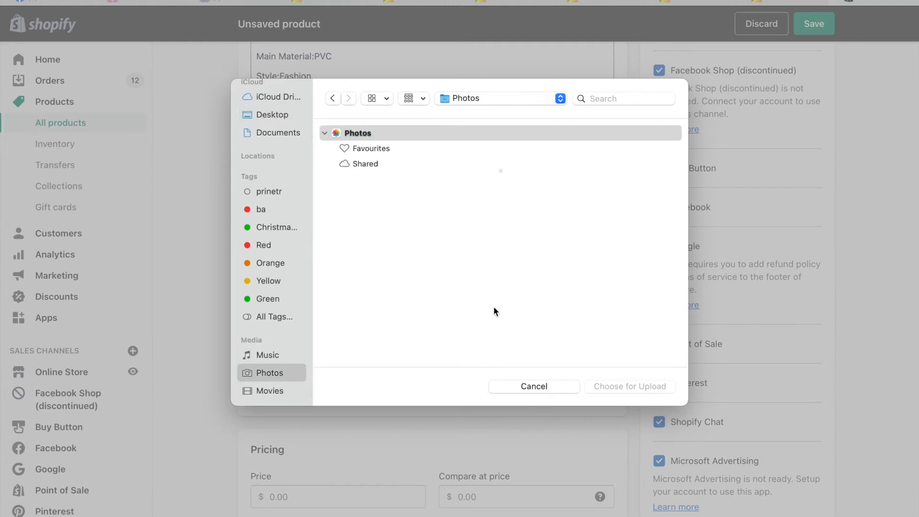
click(450, 340)
click(608, 382)
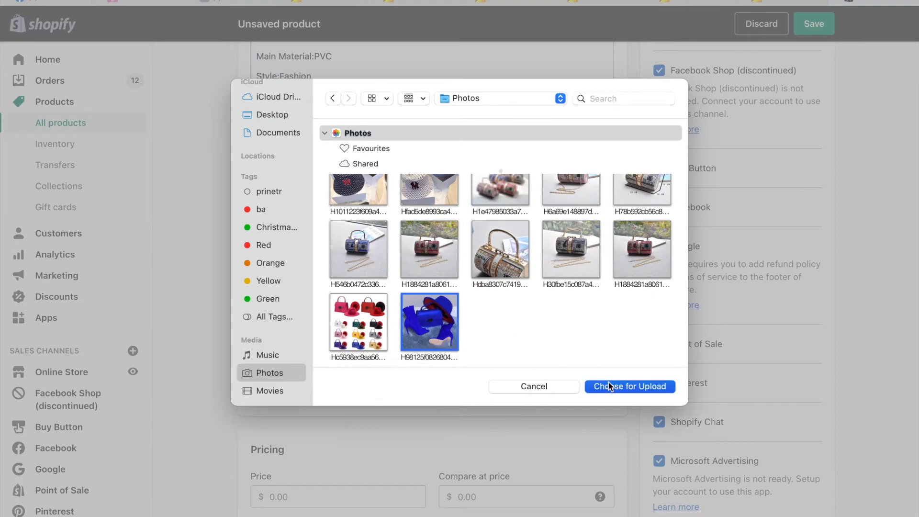
Add the blue hat photo from the Photos library as a second product media image
click(414, 294)
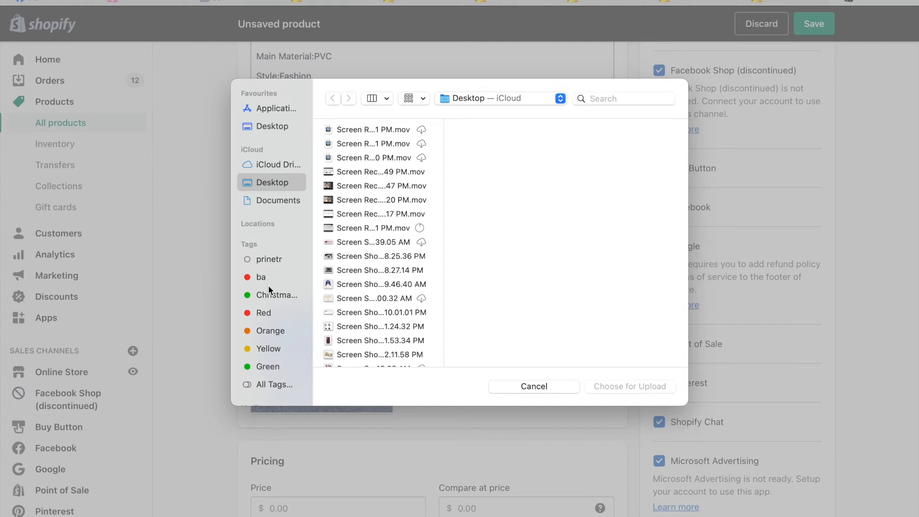
scroll(270, 364, down, 3)
click(272, 372)
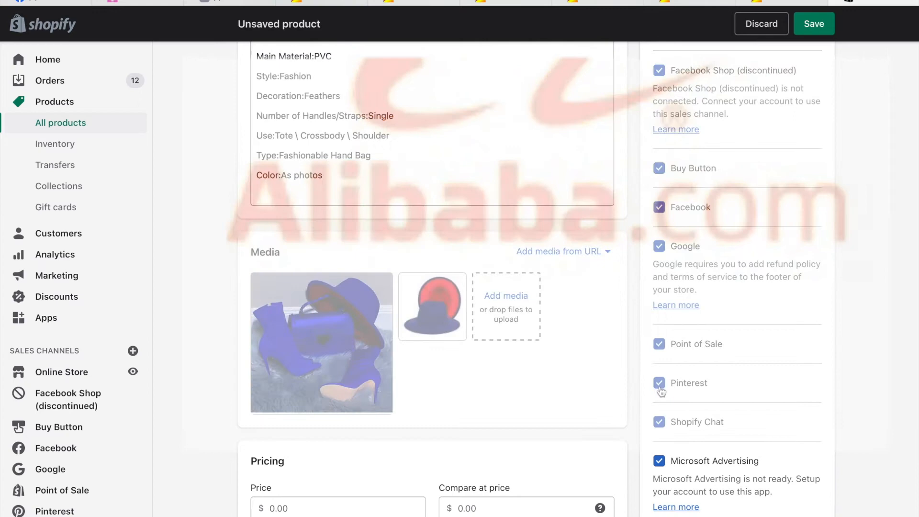
Set the product's price to $99.99 and its compare at price to $129.99
scroll(661, 392, down, 3)
scroll(661, 392, down, 3)
click(374, 195)
text(99.999)
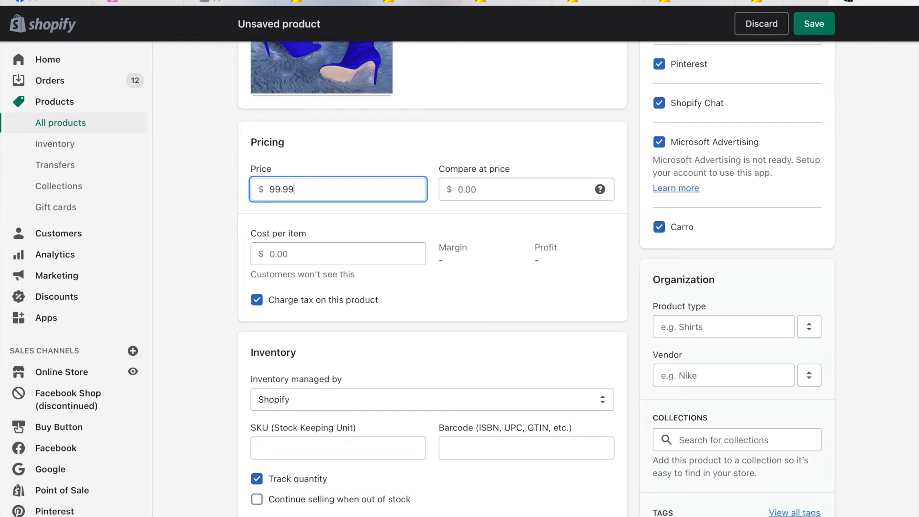
click(467, 190)
text(129)
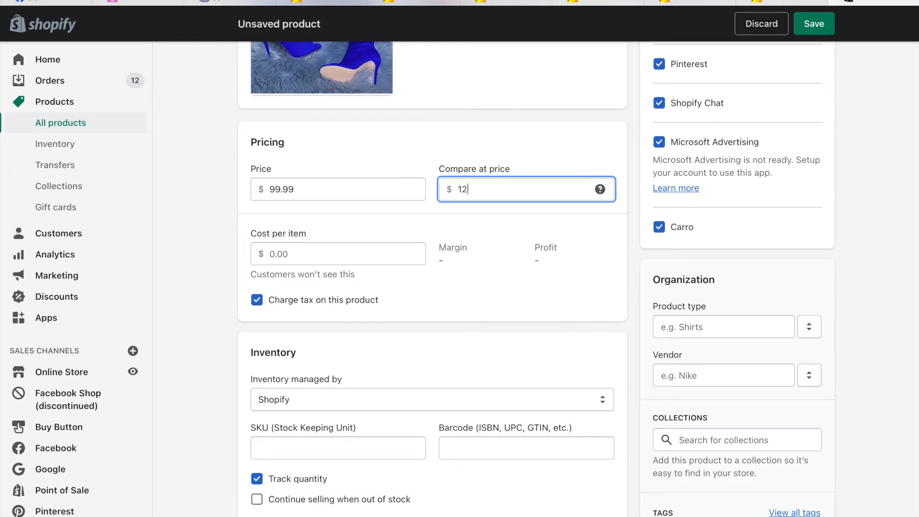
text(.99)
Set the cost per item to $80 and check the resulting profit and margin
scroll(378, 204, down, 2)
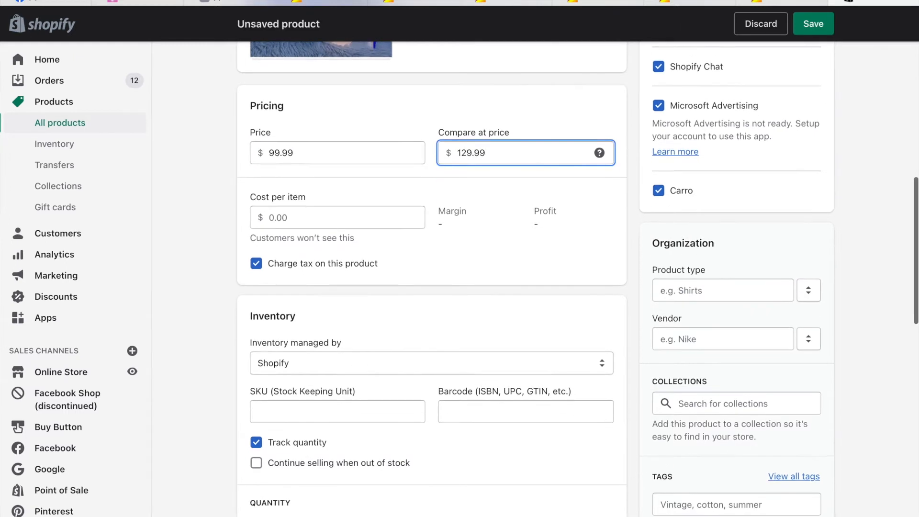
click(378, 204)
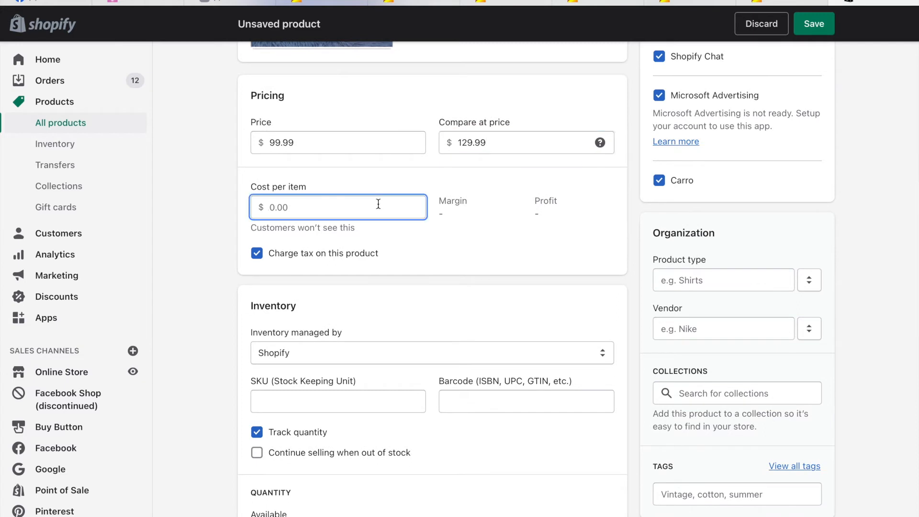
text(80)
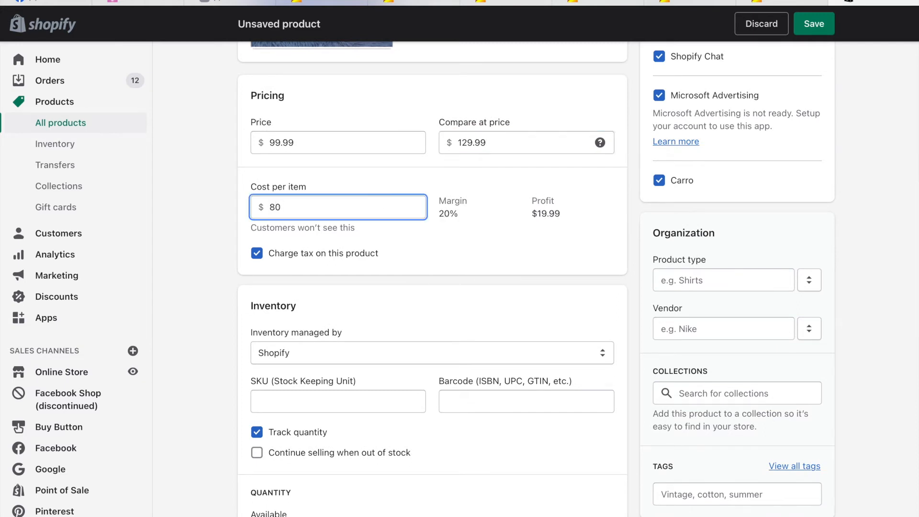
scroll(380, 203, down, 1)
drag(527, 200, 568, 206)
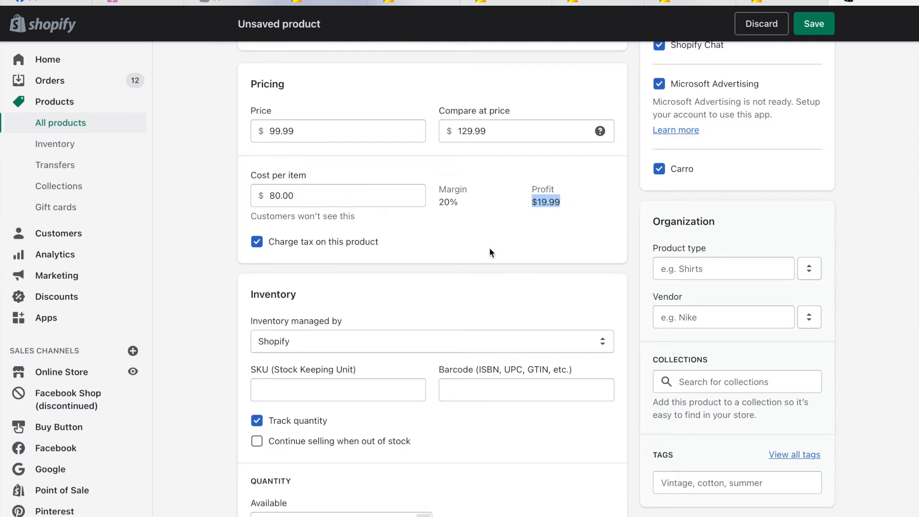
drag(441, 201, 457, 203)
Allow the product to continue selling when out of stock
scroll(458, 225, down, 3)
click(257, 288)
scroll(266, 288, down, 3)
scroll(266, 288, down, 7)
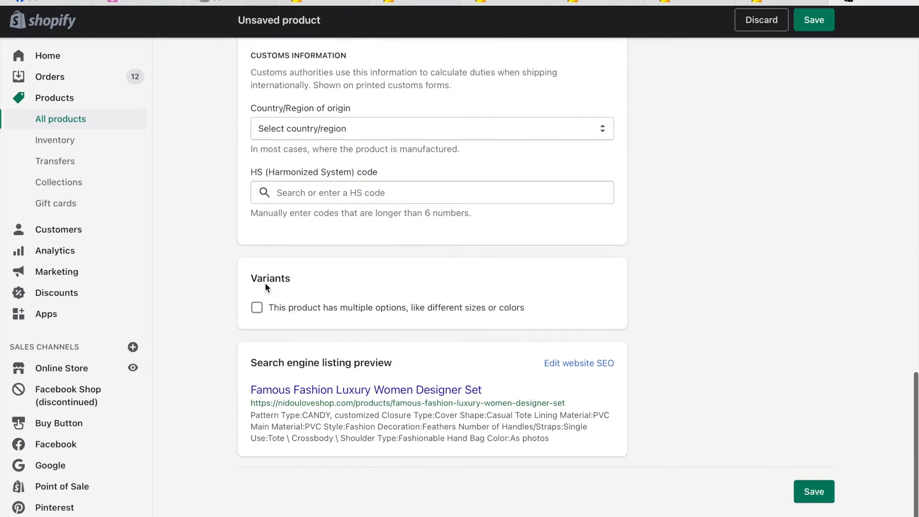
Enable multiple options for the product and add a Size option with the values 5, 6, 7, 8, 9, 10 and 11
click(258, 312)
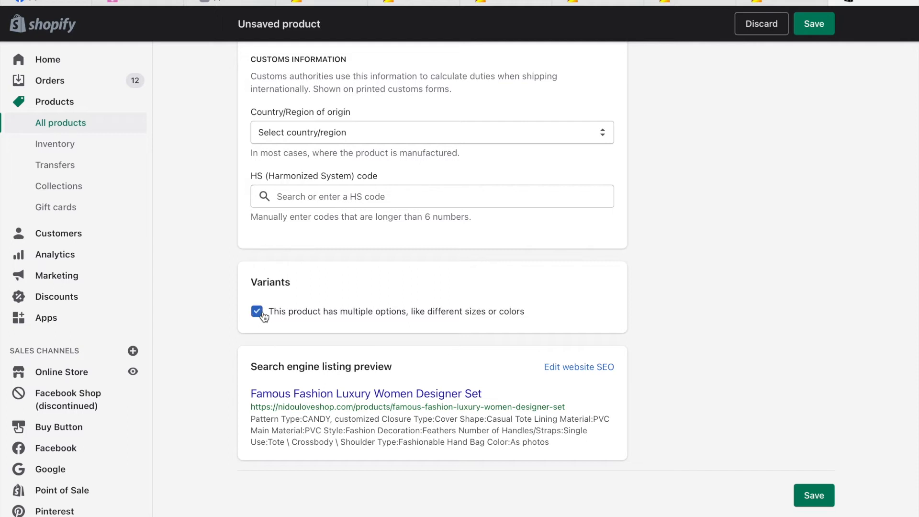
click(287, 383)
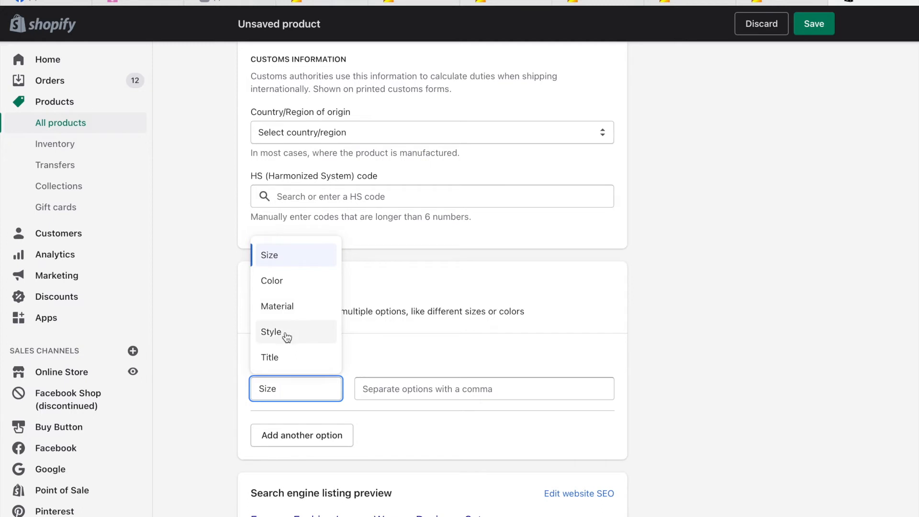
click(307, 261)
click(384, 386)
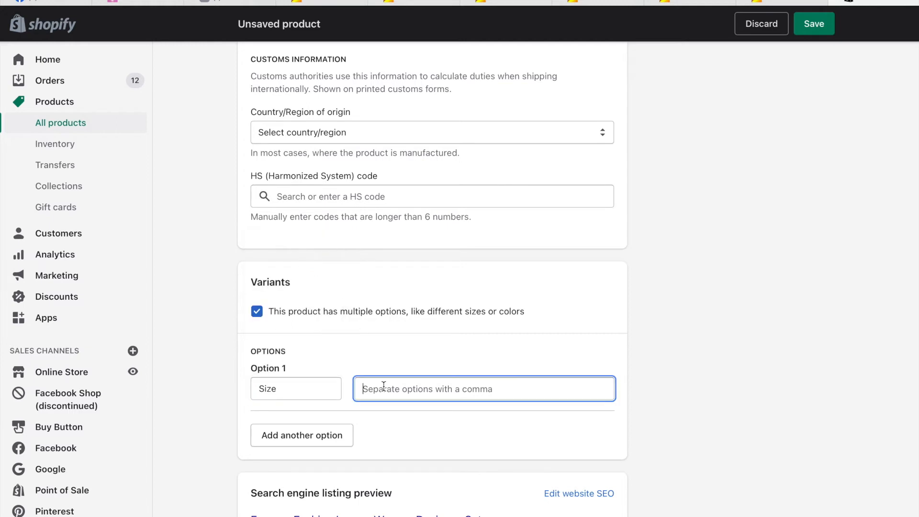
text(5,)
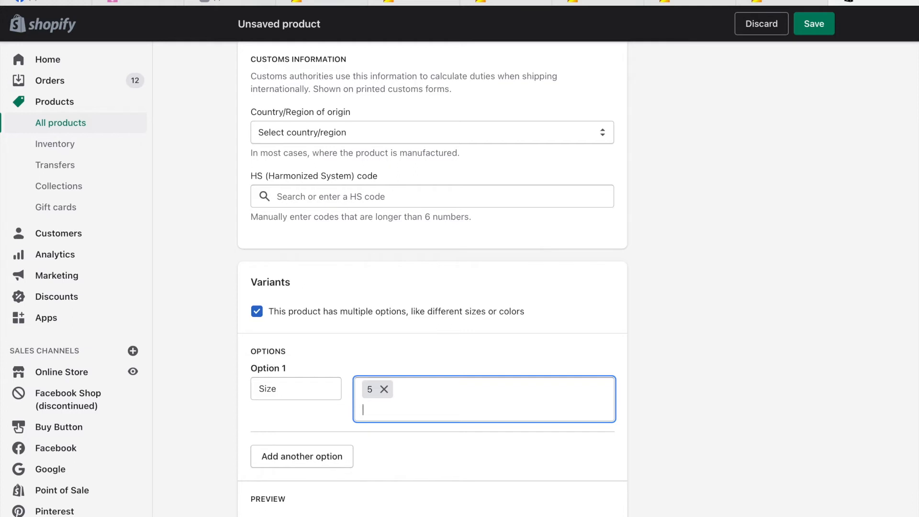
text(6)
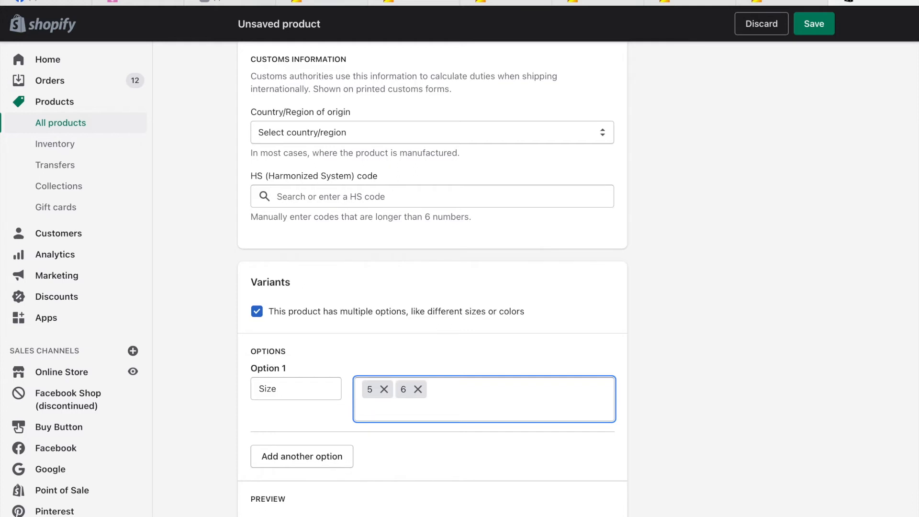
text(,7)
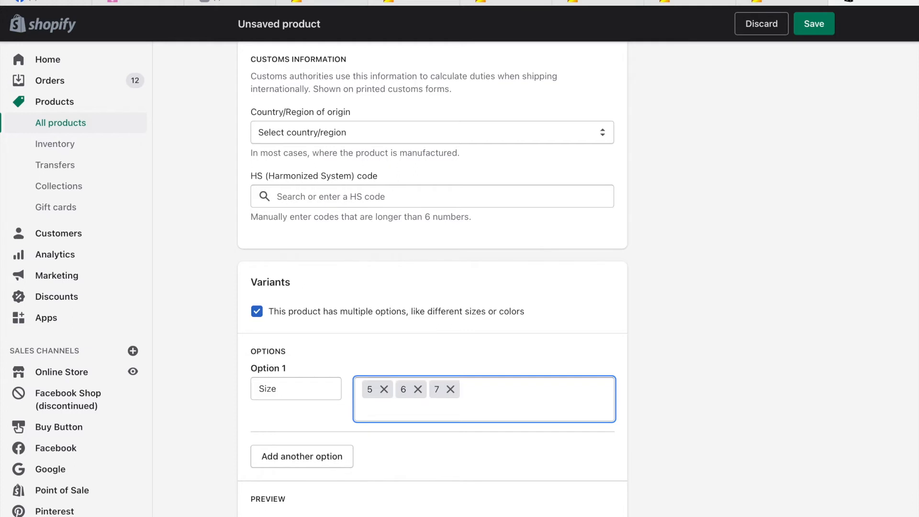
text(,8)
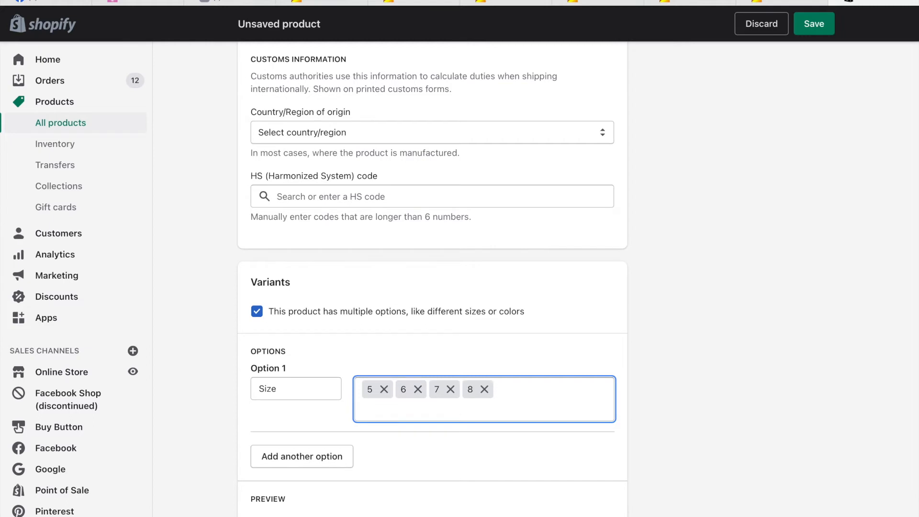
text(,9,10,11,)
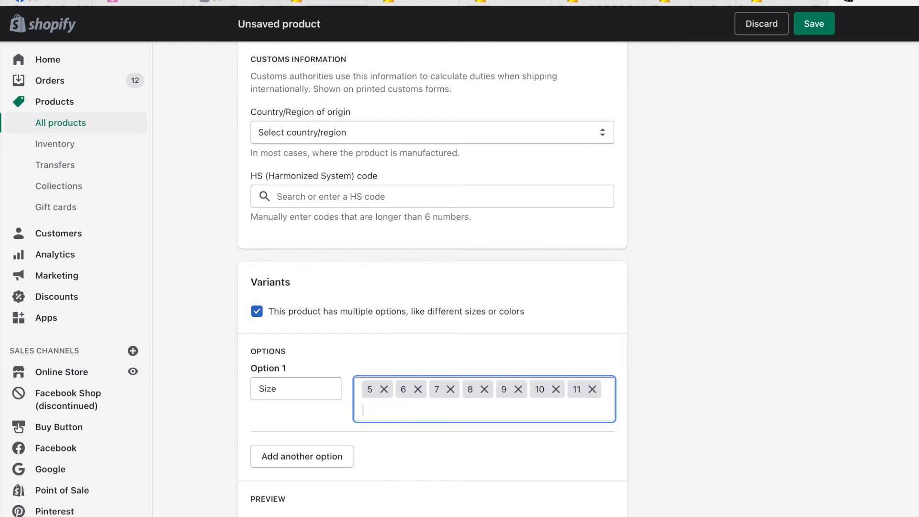
scroll(459, 287, down, 5)
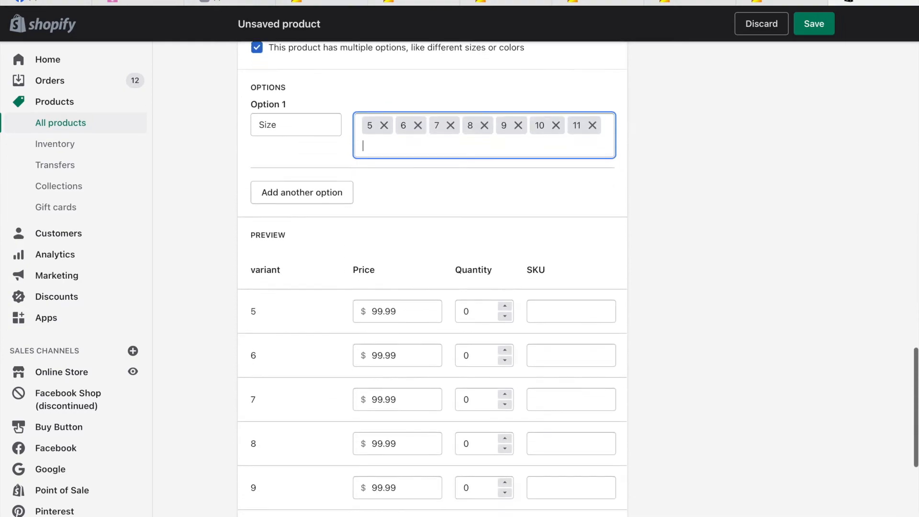
Tag the product with the frequently used tags SHOES and Shoes Collection
scroll(459, 288, up, 20)
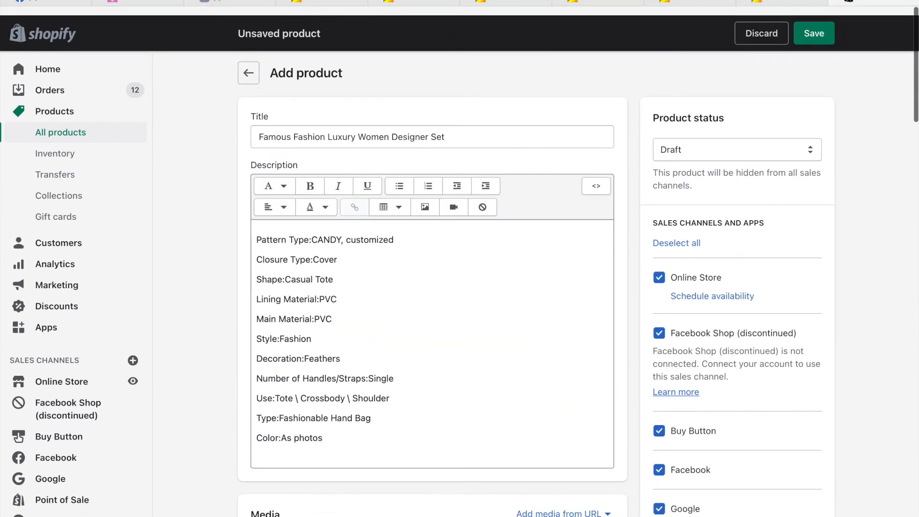
scroll(460, 287, down, 15)
scroll(460, 287, down, 5)
scroll(460, 287, up, 8)
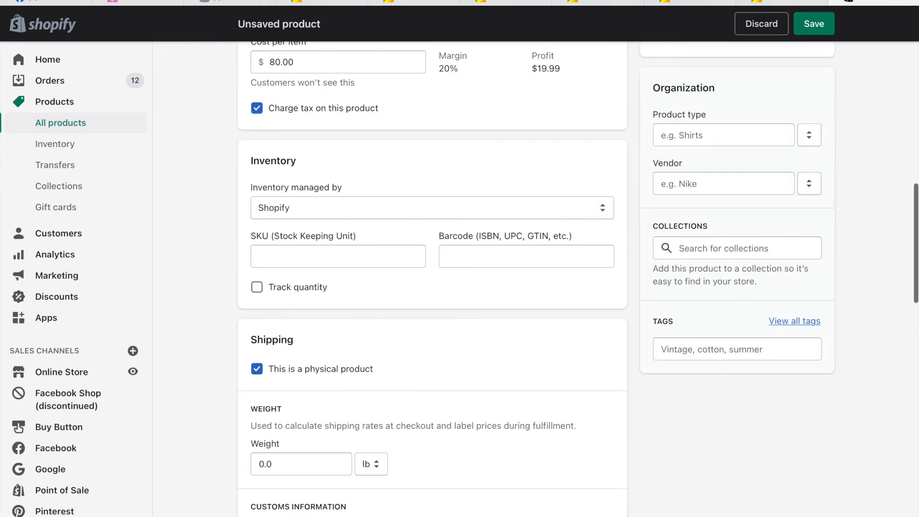
click(737, 352)
scroll(692, 242, up, 2)
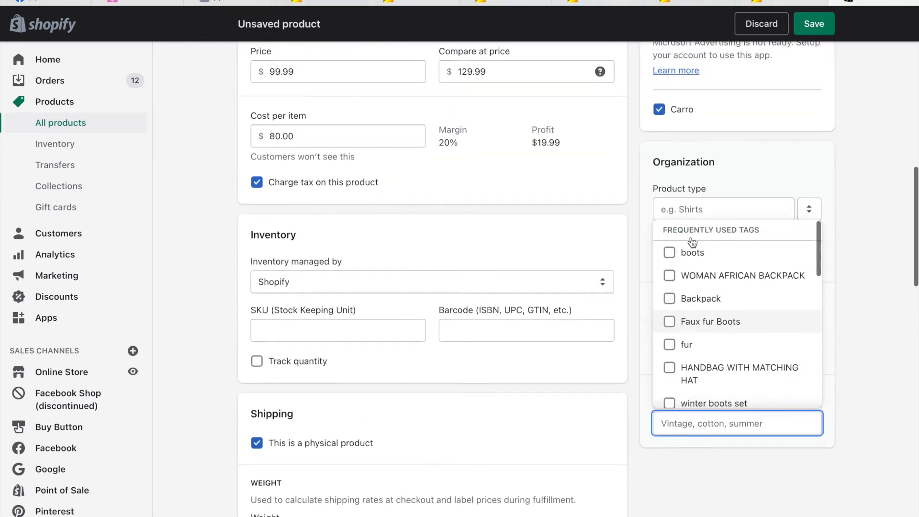
scroll(689, 306, down, 3)
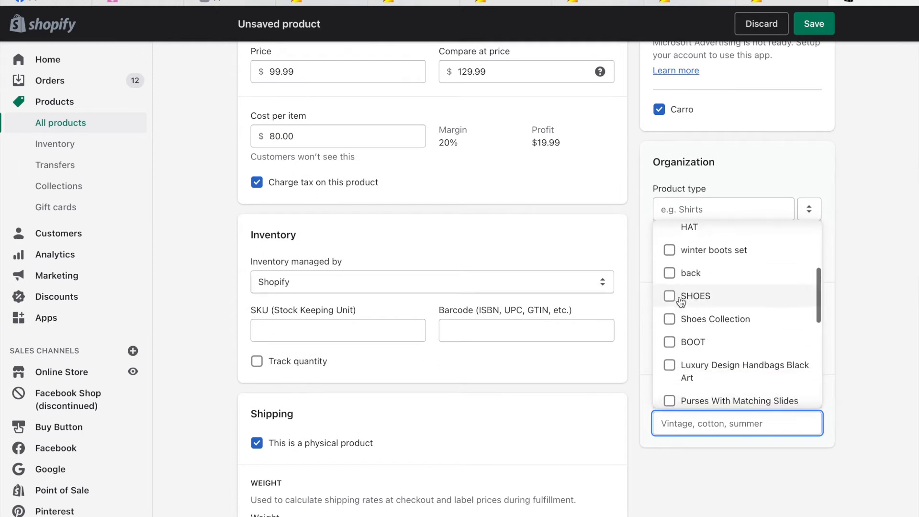
click(679, 296)
click(673, 319)
scroll(674, 321, down, 2)
scroll(674, 321, down, 2)
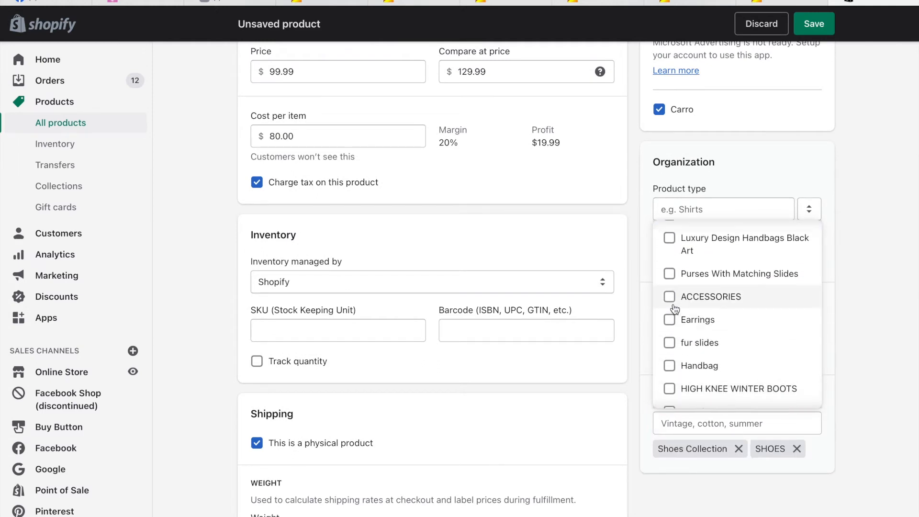
scroll(671, 280, down, 4)
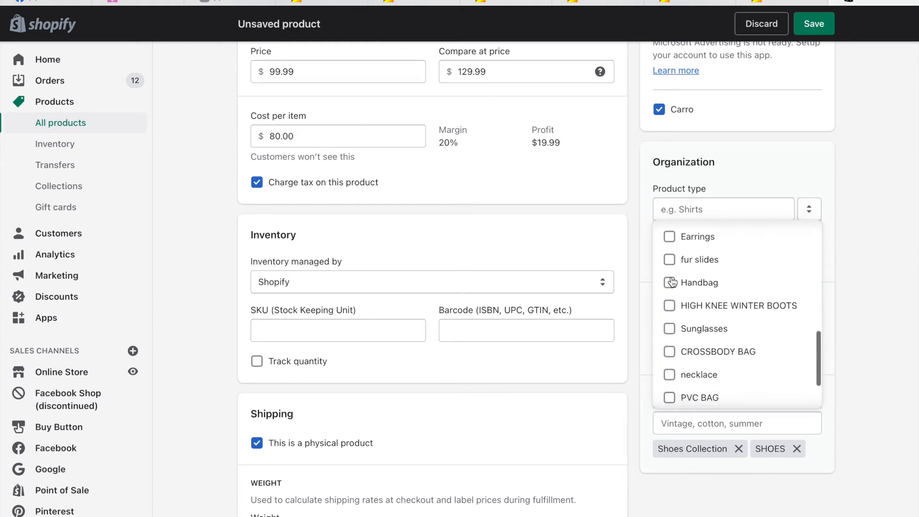
click(838, 284)
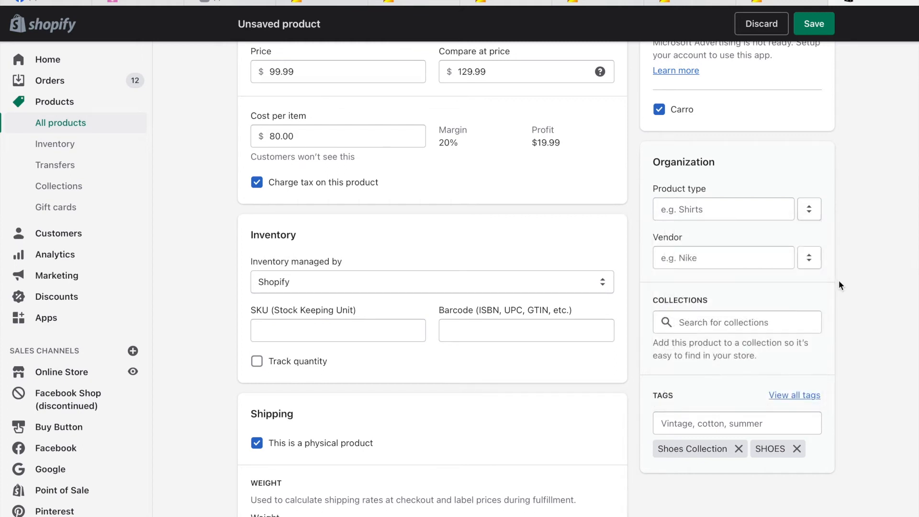
Look through the store collections available for the product without choosing one
click(700, 316)
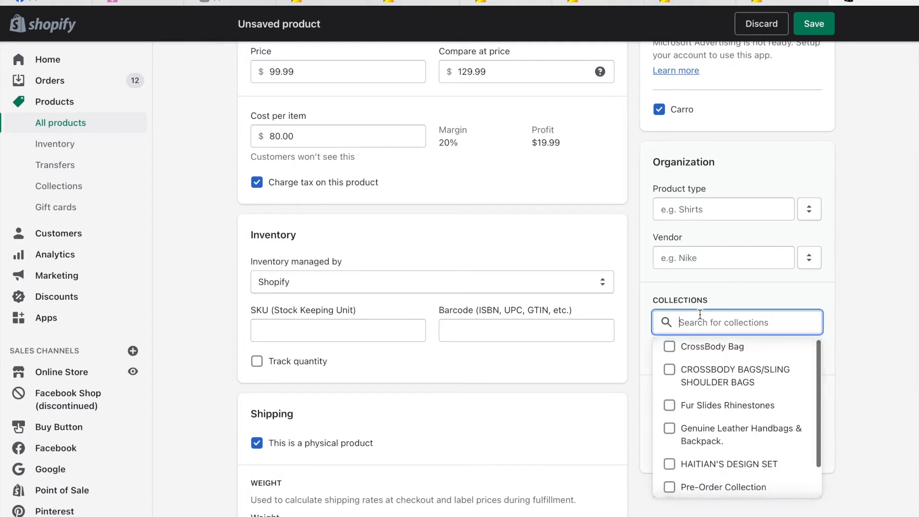
scroll(695, 390, down, 1)
scroll(695, 389, up, 1)
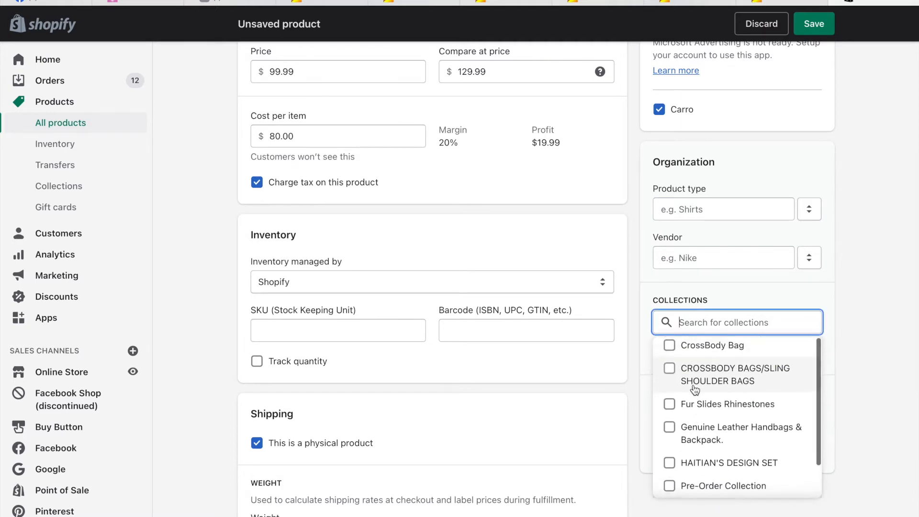
click(852, 340)
Save the new product with its Draft status
scroll(735, 201, up, 10)
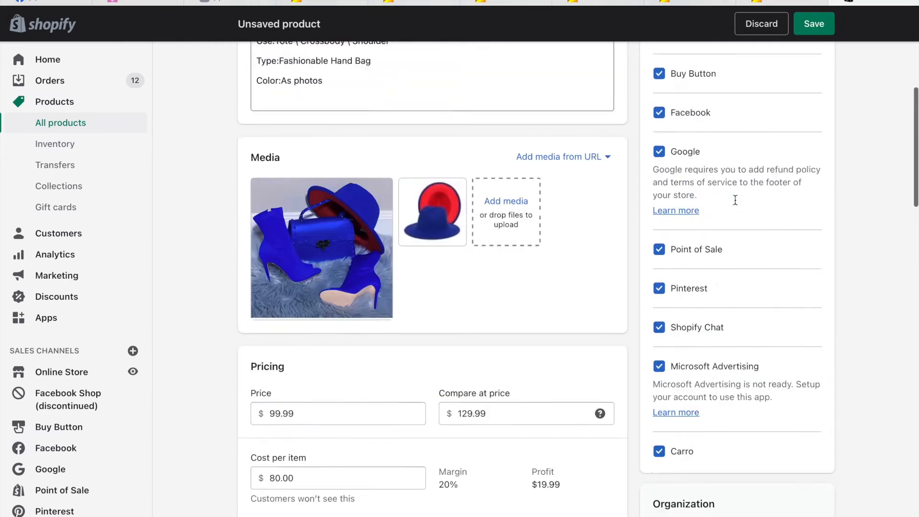
click(820, 27)
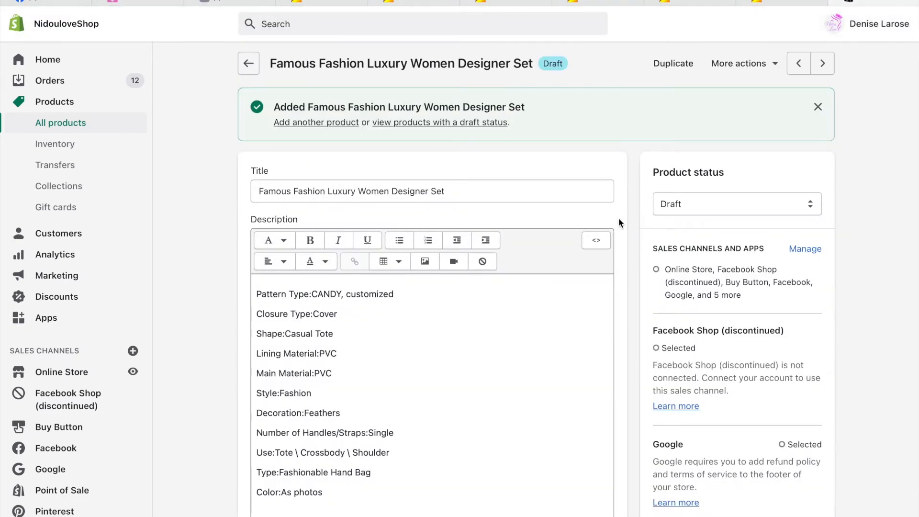
Assign the blue bag, hat and boots photo as the variant image for sizes 5, 6 and 7
scroll(618, 222, down, 15)
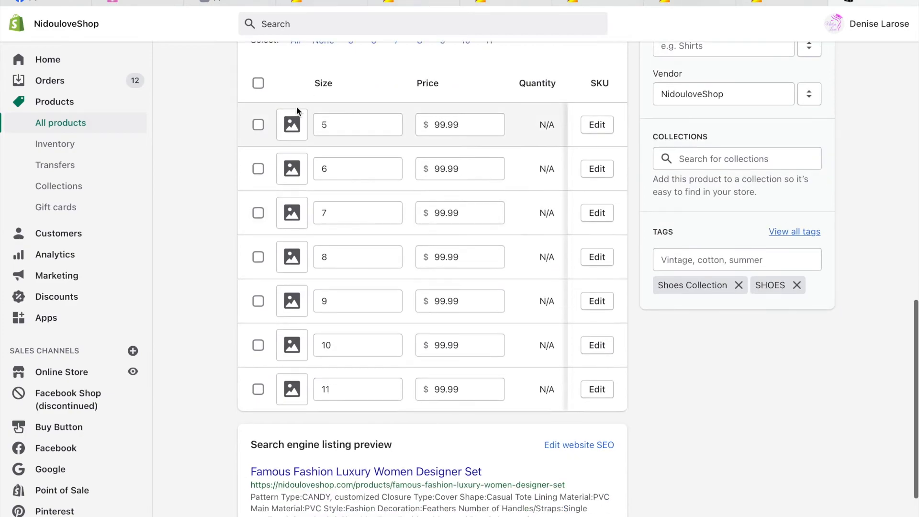
click(289, 125)
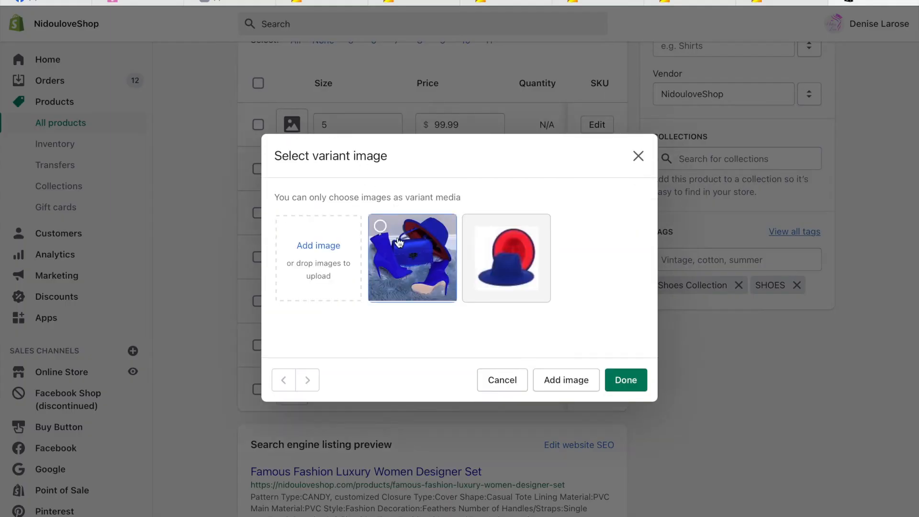
click(399, 242)
click(630, 381)
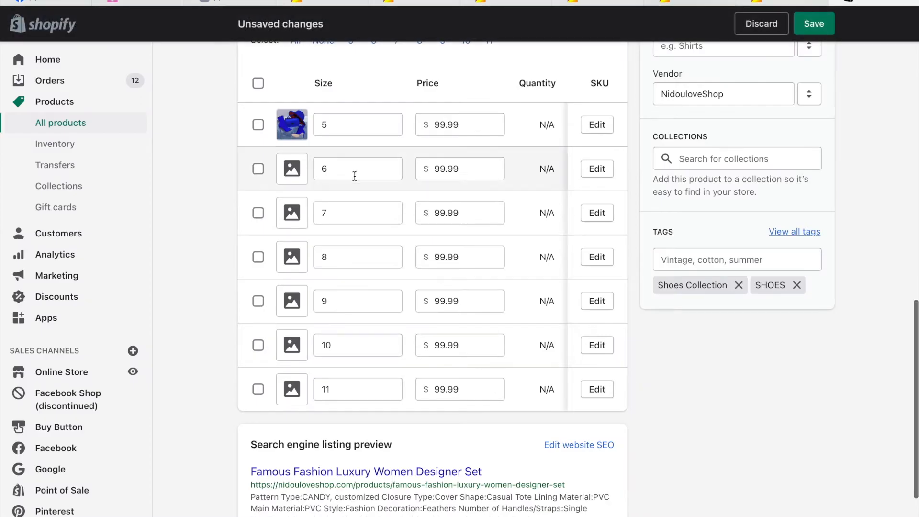
click(306, 174)
click(397, 242)
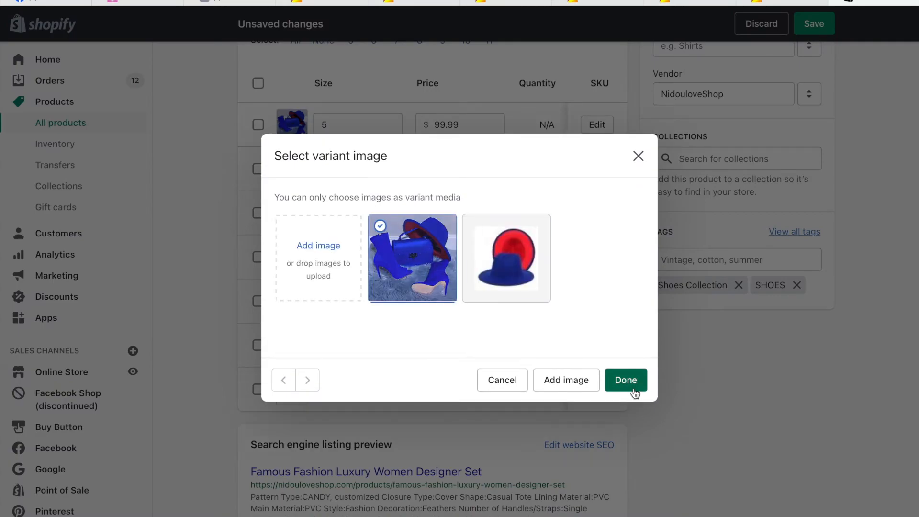
click(632, 390)
click(297, 214)
click(394, 233)
click(629, 373)
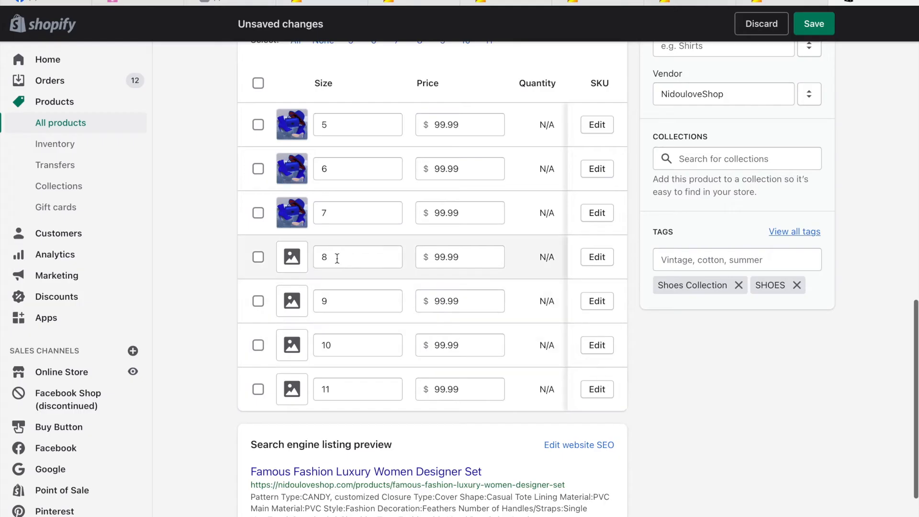
Assign the same set photo as the variant image for sizes 8, 9, 10 and 11
click(300, 261)
click(414, 238)
click(624, 377)
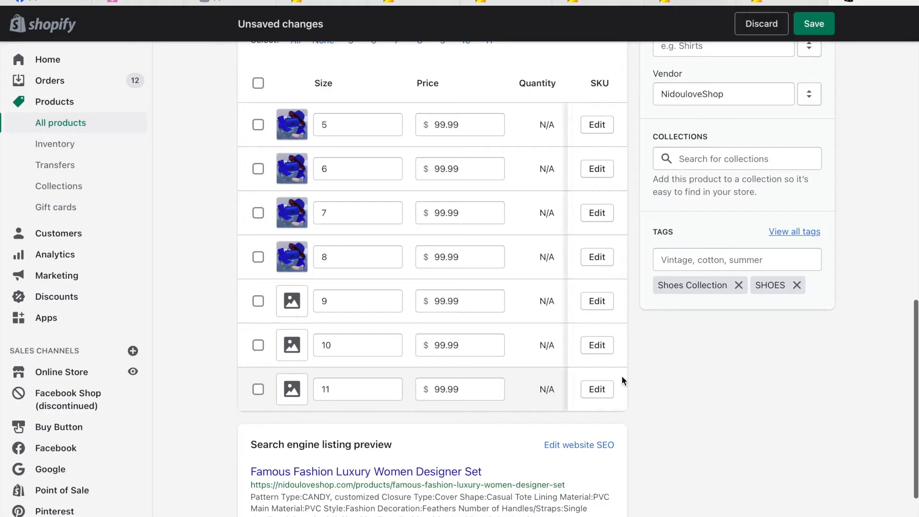
click(292, 301)
click(390, 238)
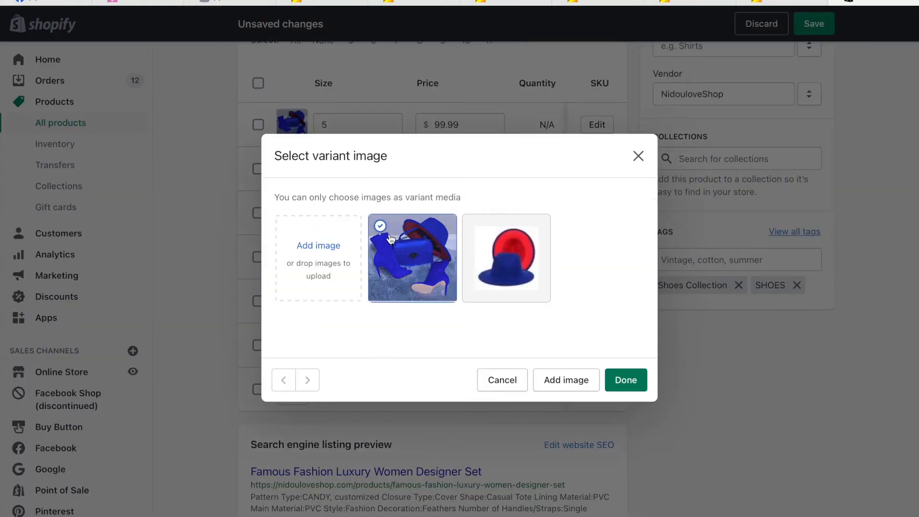
click(626, 377)
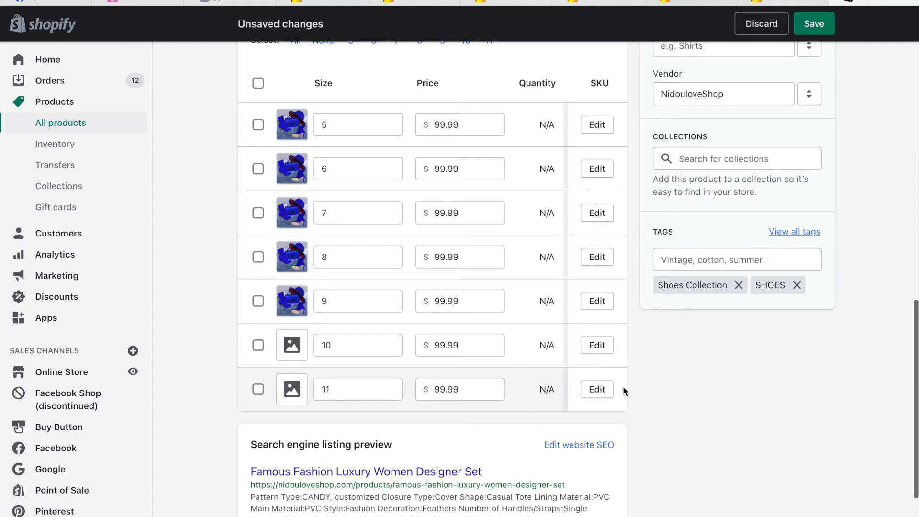
click(292, 344)
click(390, 261)
click(625, 378)
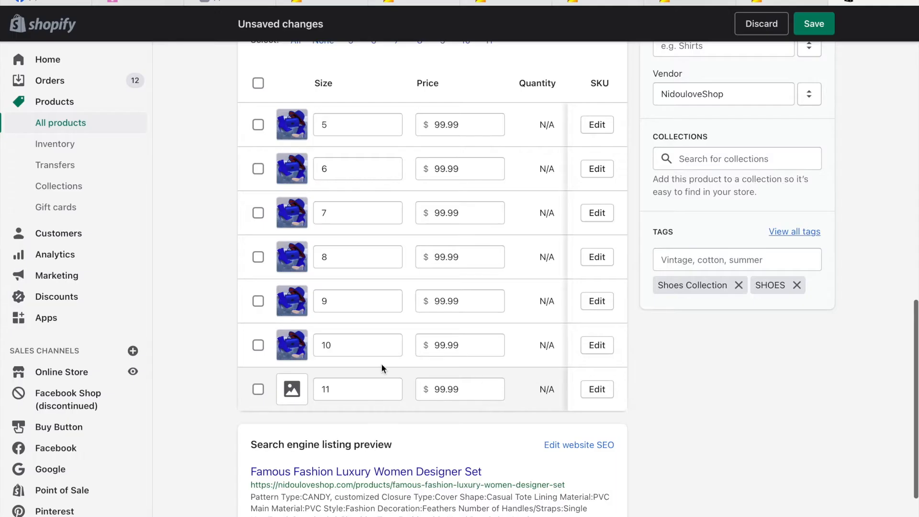
click(293, 390)
click(435, 286)
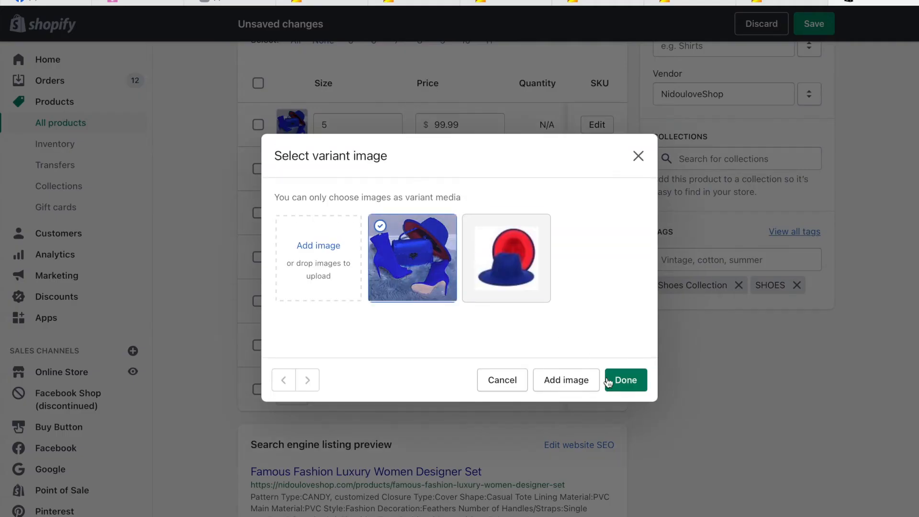
click(619, 381)
Switch the product status to Active and return it to Draft
scroll(619, 381, up, 15)
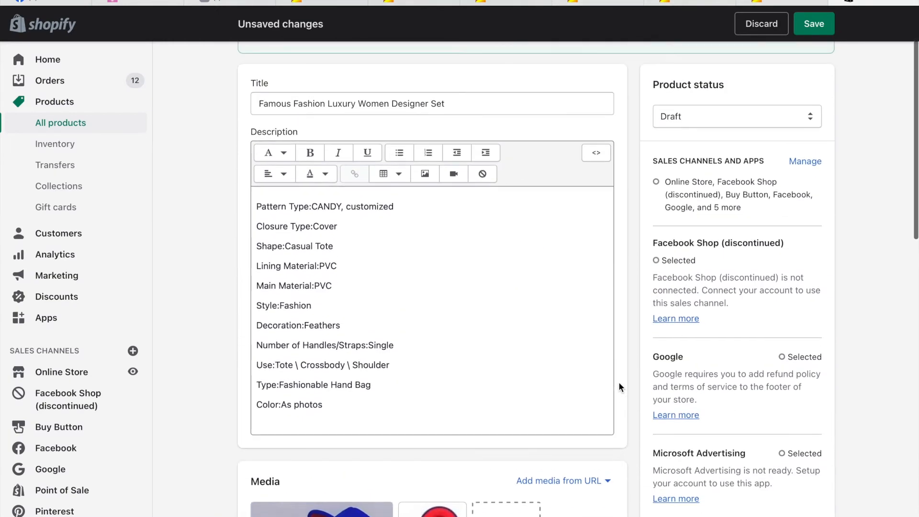
scroll(619, 385, up, 1)
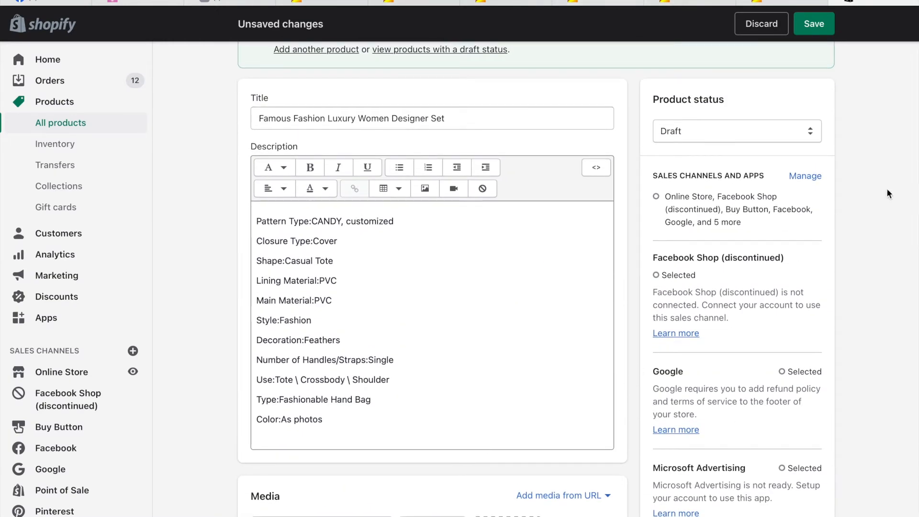
click(808, 132)
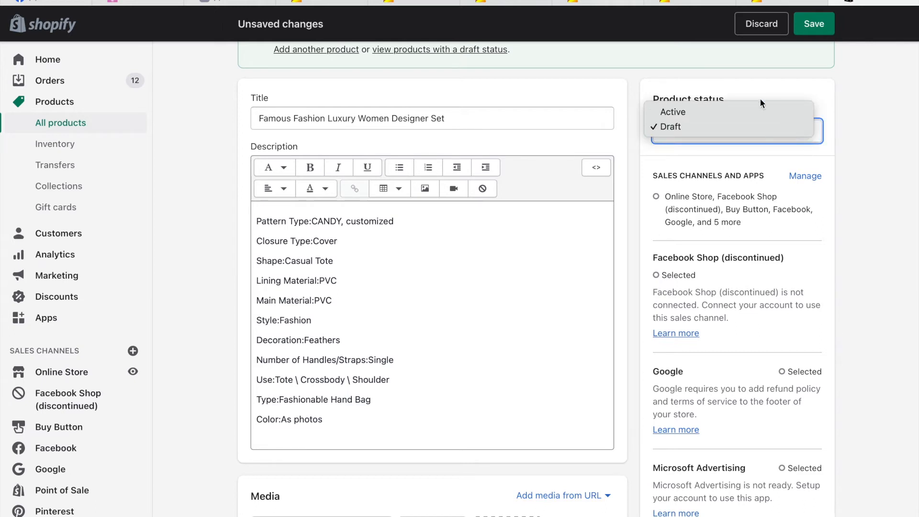
click(717, 111)
click(731, 126)
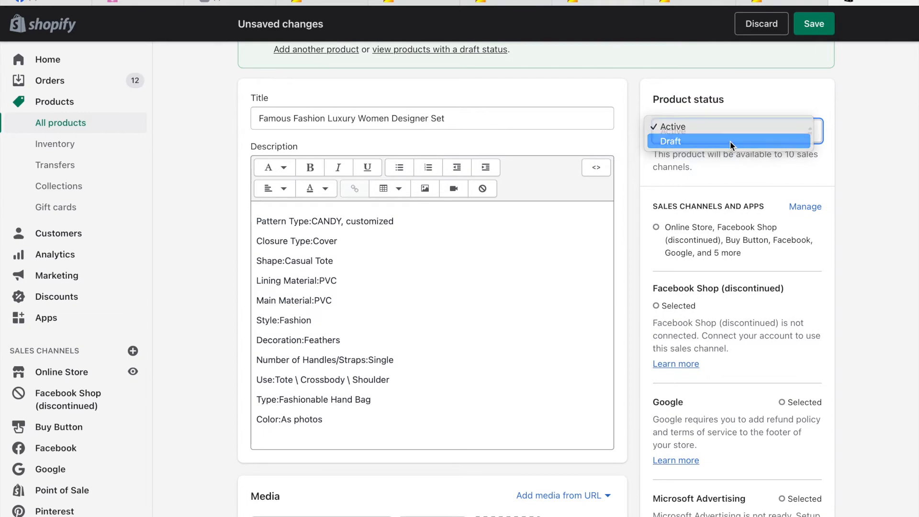
click(730, 141)
Look over the product page and save the variant image changes
scroll(633, 191, down, 15)
scroll(633, 191, up, 15)
click(815, 23)
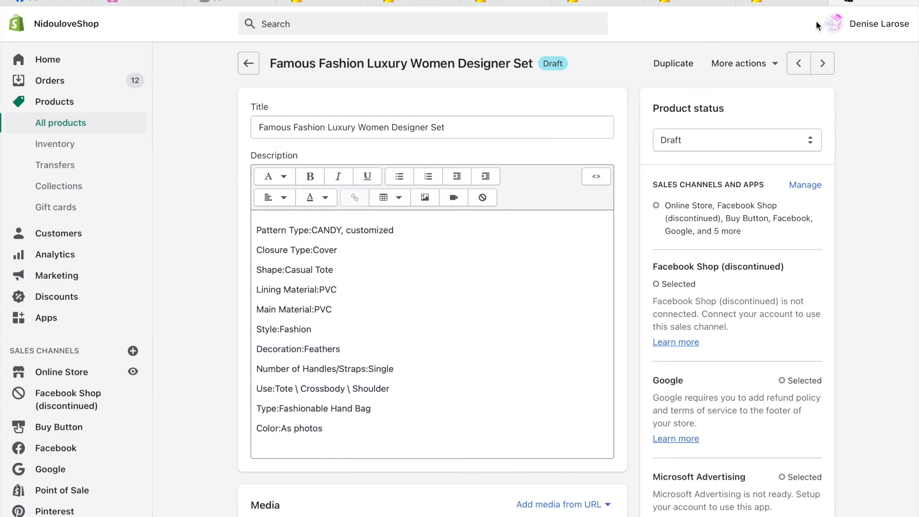
Check the product's size variants and start a new custom shipping profile in the store's shipping and delivery settings
scroll(816, 20, down, 10)
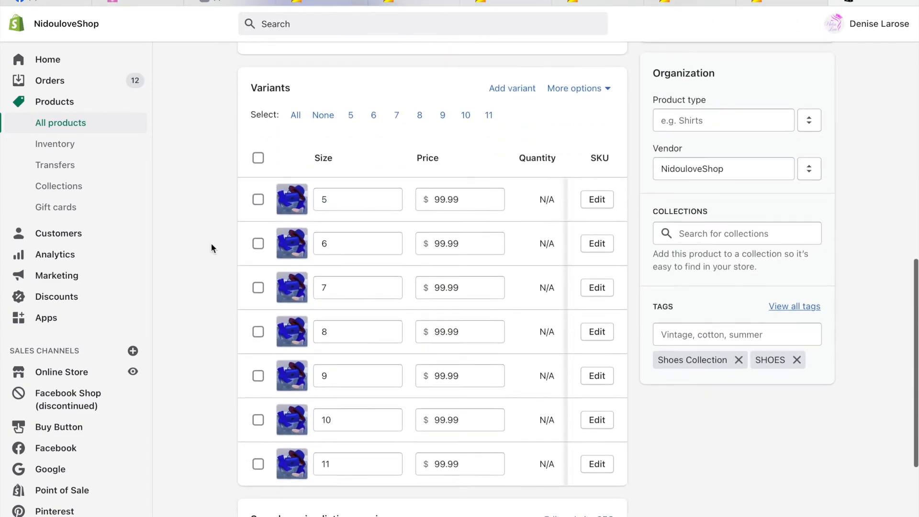
scroll(212, 248, down, 1)
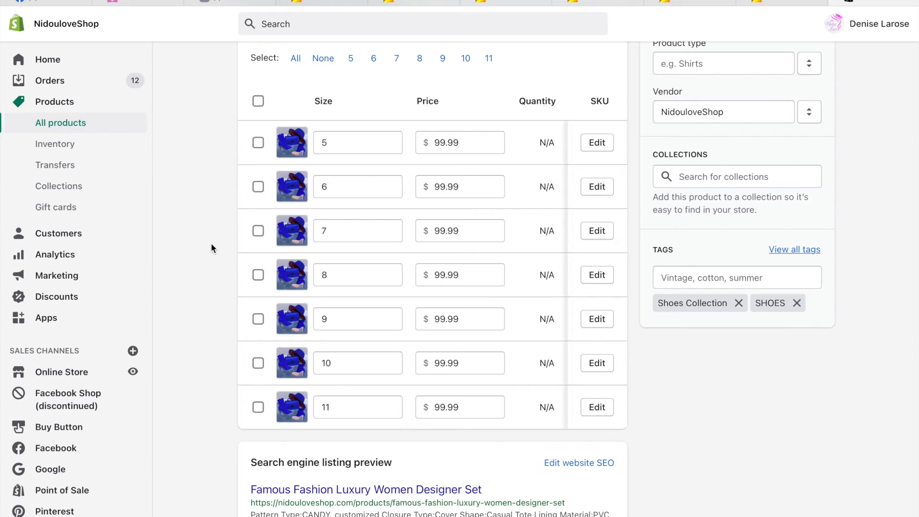
scroll(201, 245, down, 2)
scroll(100, 280, down, 2)
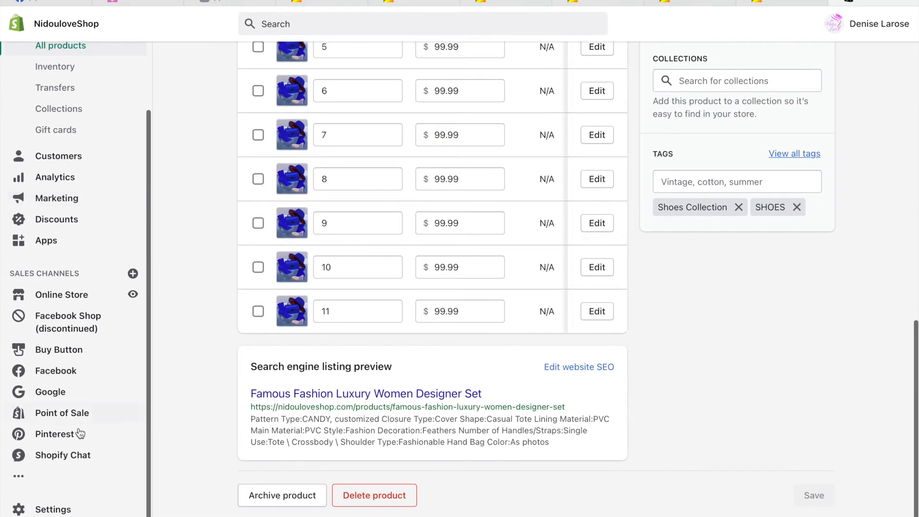
click(66, 511)
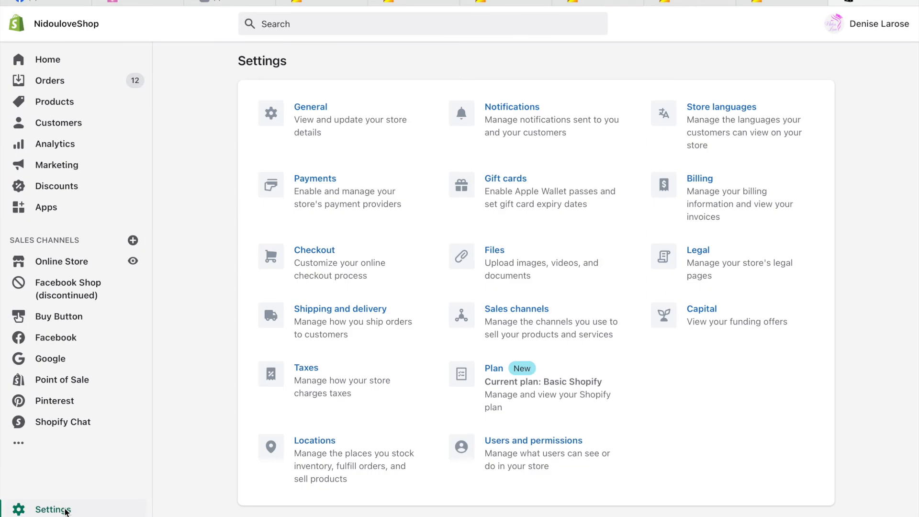
click(320, 311)
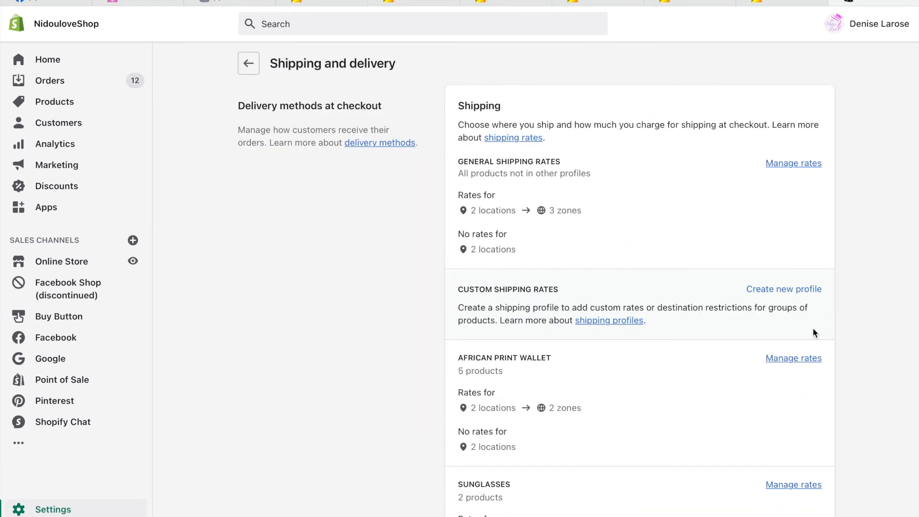
scroll(812, 328, down, 2)
click(788, 237)
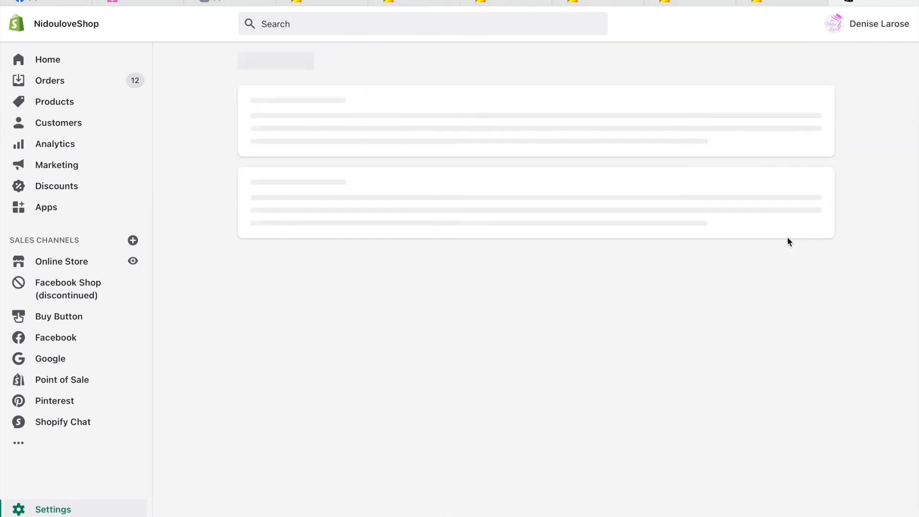
Name the new shipping profile "Free shipping"
click(458, 134)
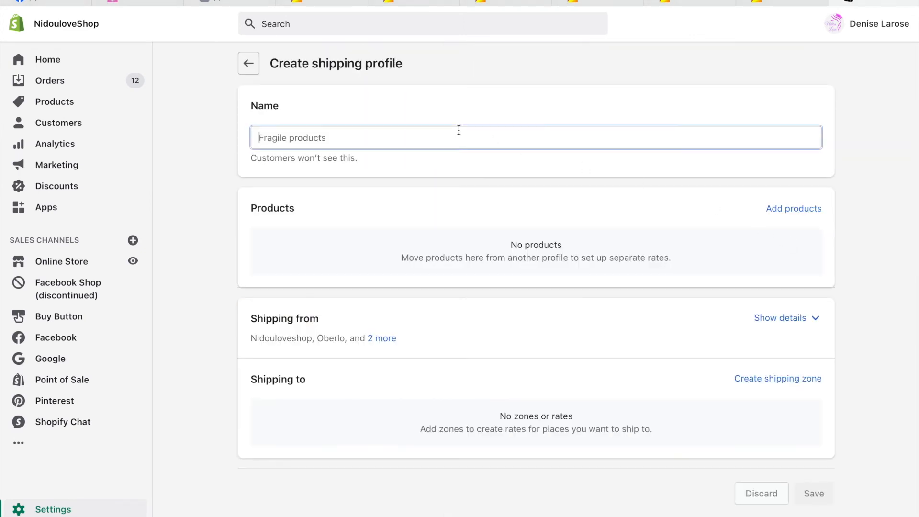
text(Free sh)
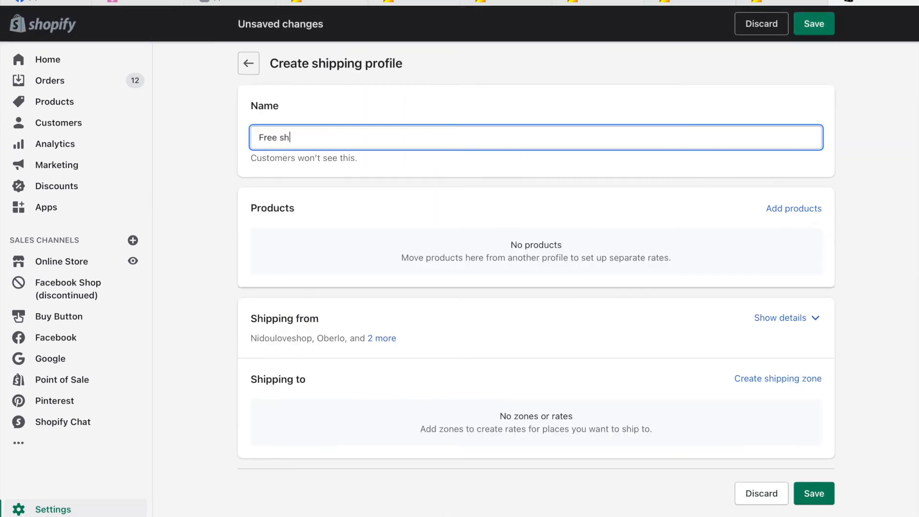
text(ippin)
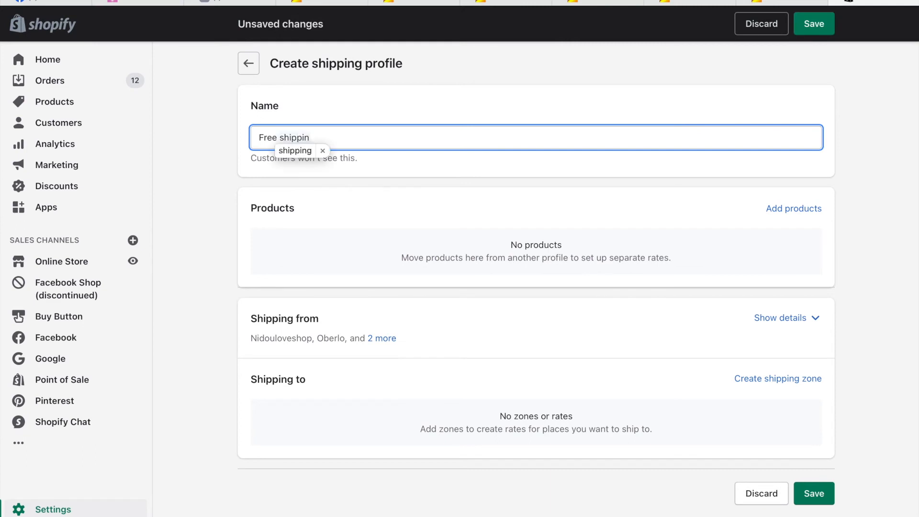
text(g)
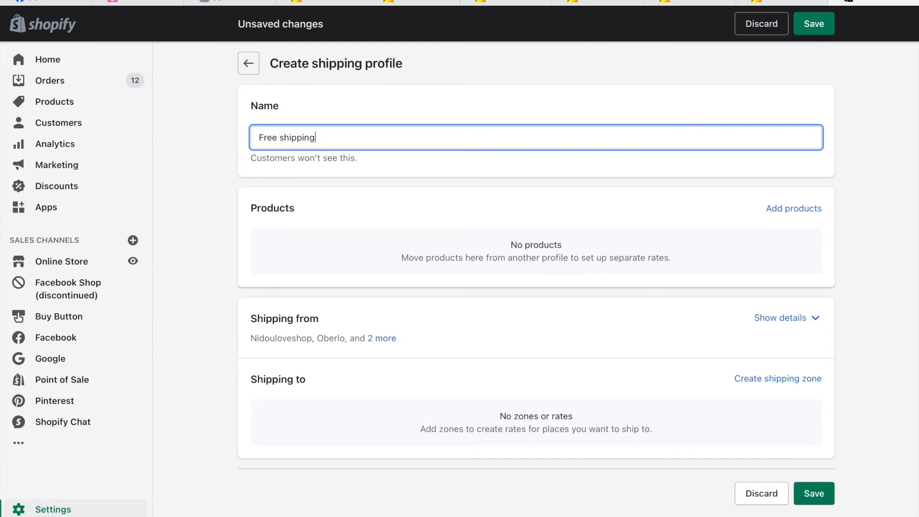
Search the products for "famous" and add Famous Fashion Luxury Women Designer with all its size variants to the profile
click(793, 209)
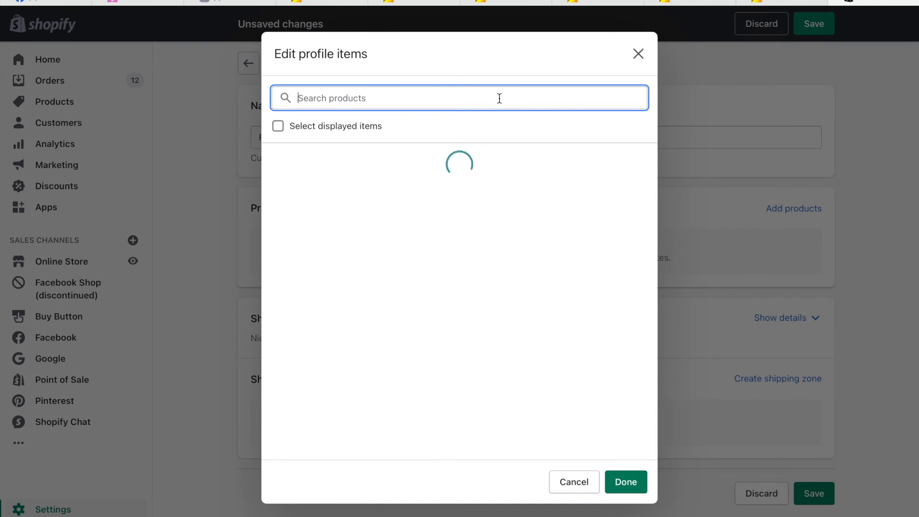
text(famous)
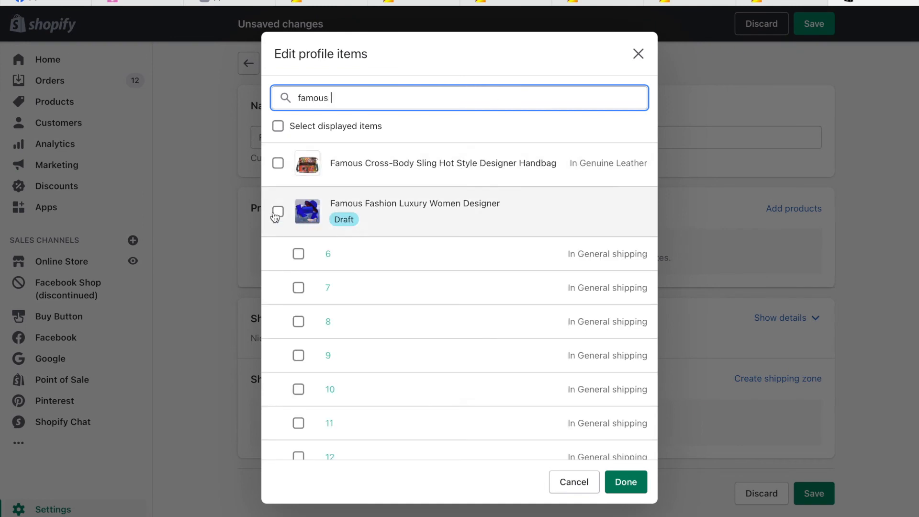
click(276, 214)
scroll(495, 232, down, 1)
scroll(495, 232, down, 2)
scroll(495, 232, up, 2)
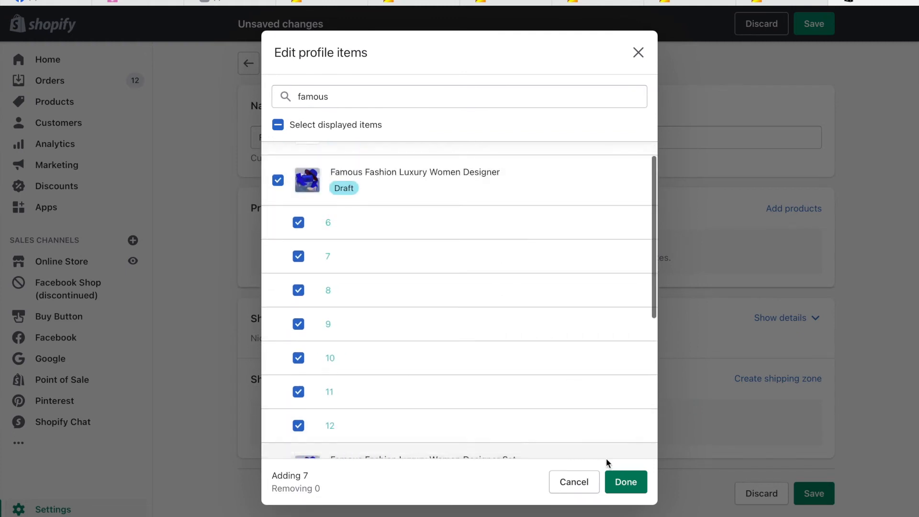
click(620, 479)
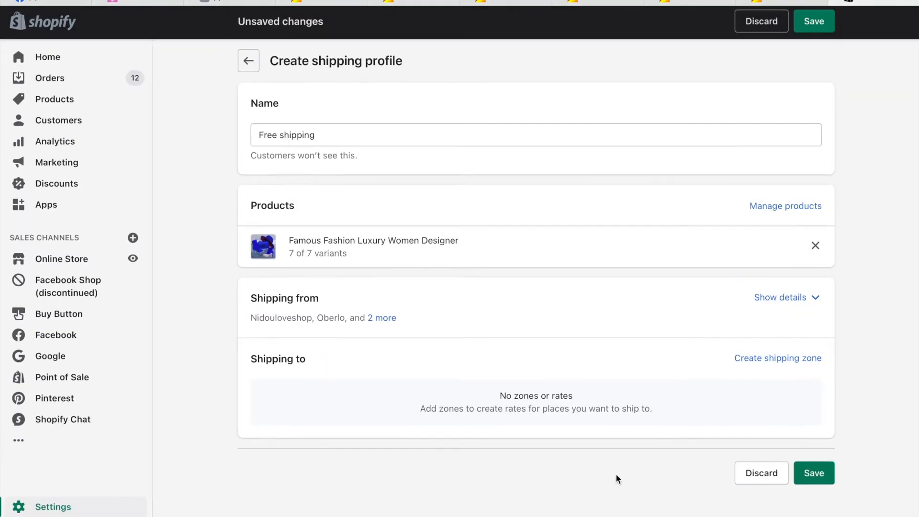
Create a shipping zone named USA for the profile and include the United States with all its states
click(766, 364)
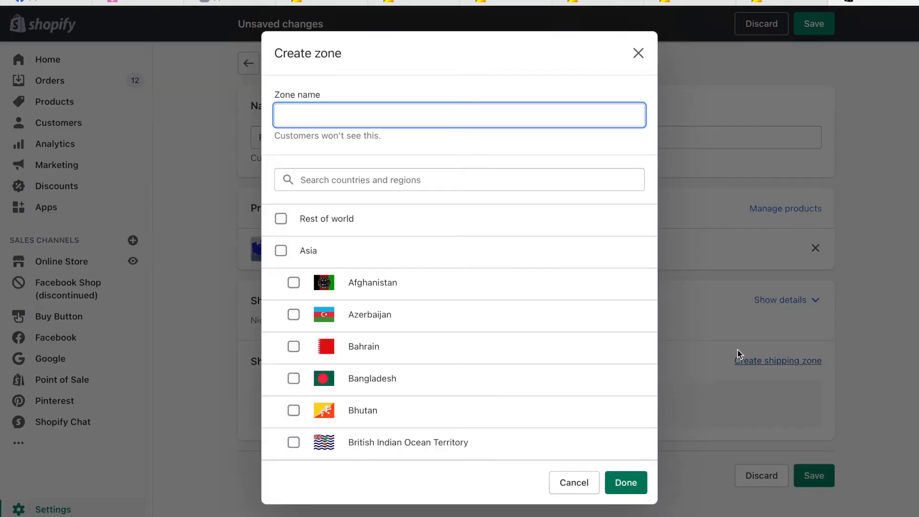
text(USA)
click(347, 179)
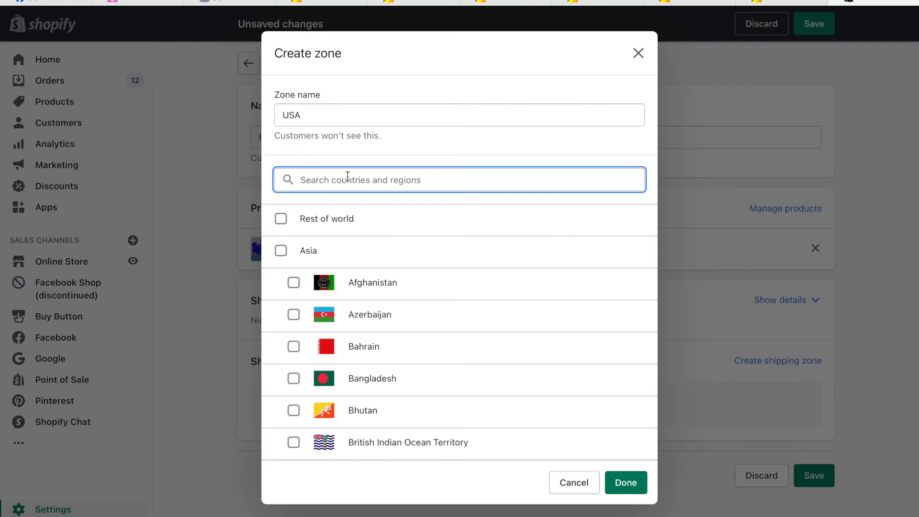
text(Unit)
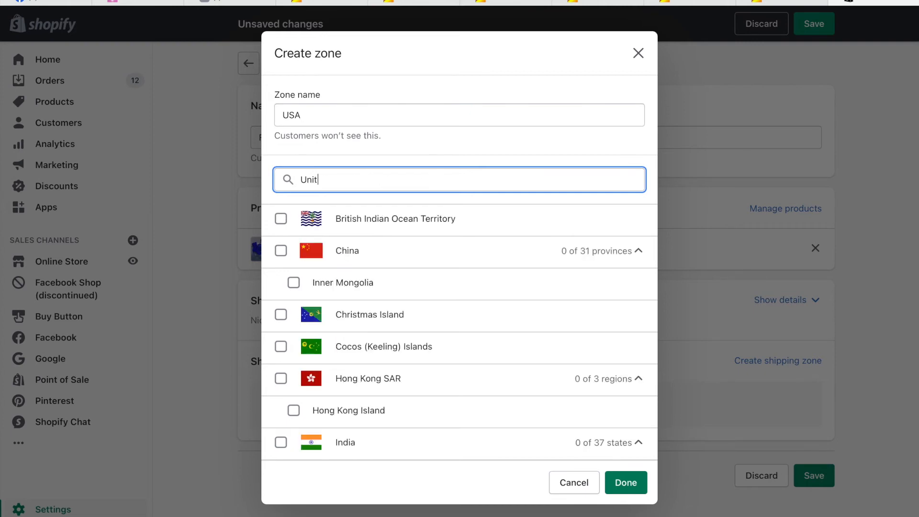
text(ed)
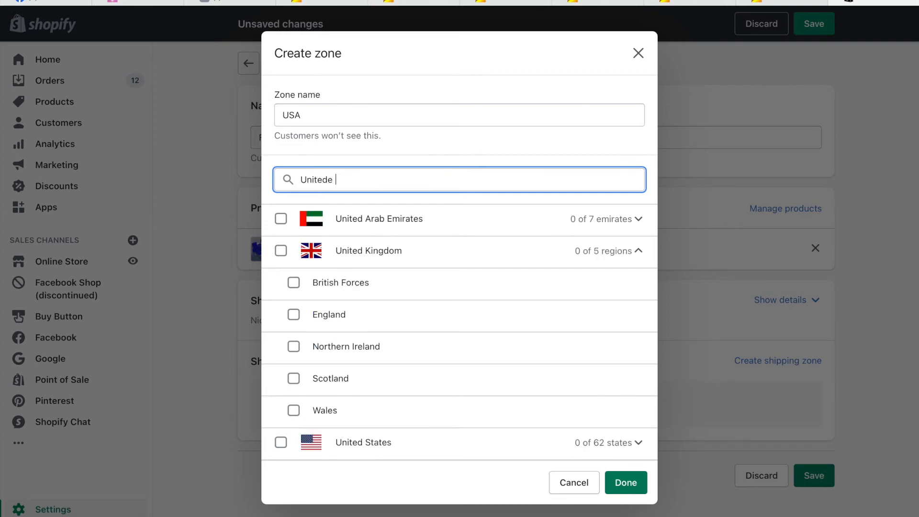
text(e)
key(BackSpace)
key(BackSpace)
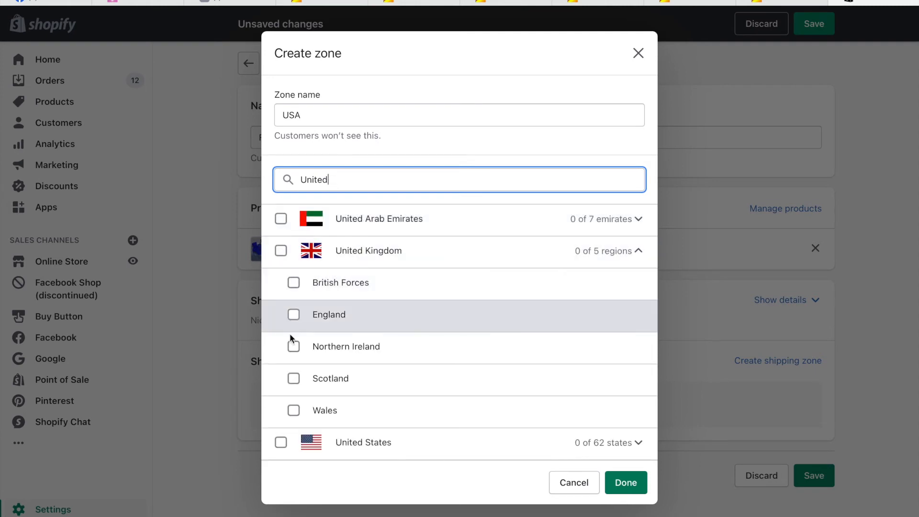
click(281, 443)
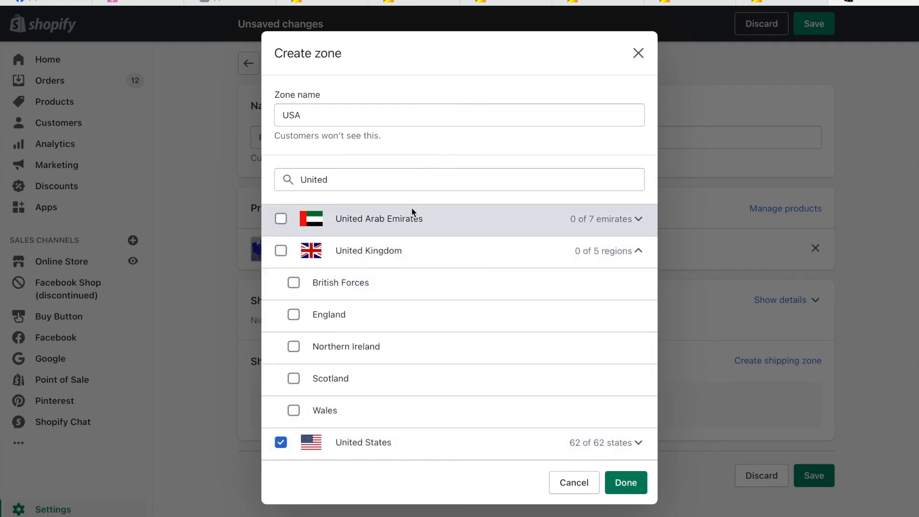
Include the United Kingdom with all its regions in the USA zone, clear the country search and finish the zone
click(281, 254)
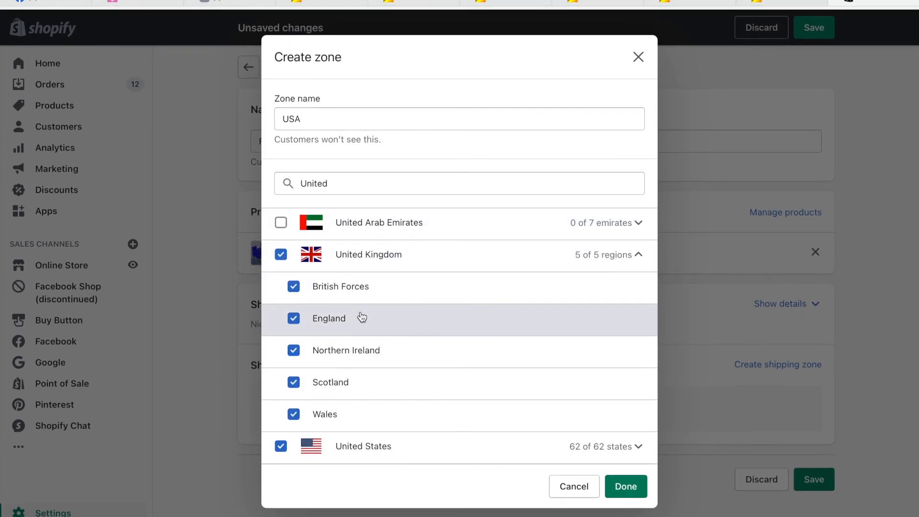
click(500, 181)
key(BackSpace)
key(BackSpace)
key(BackSpace)
key(BackSpace)
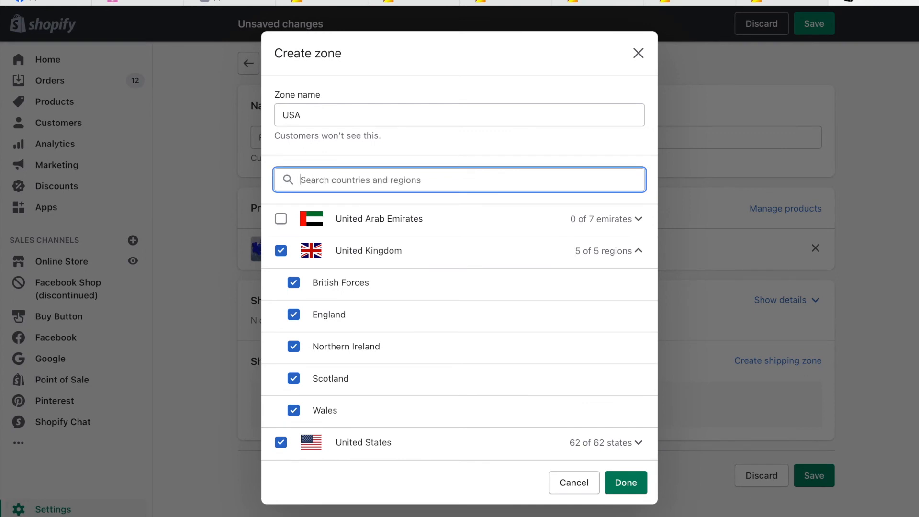
click(638, 477)
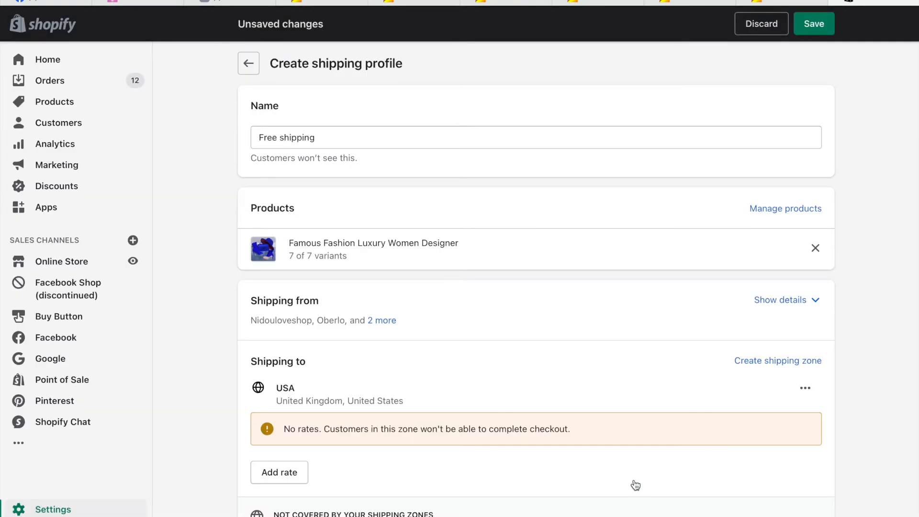
Add a free shipping rate named Standard (5-10 business day) to the USA zone
scroll(658, 242, down, 3)
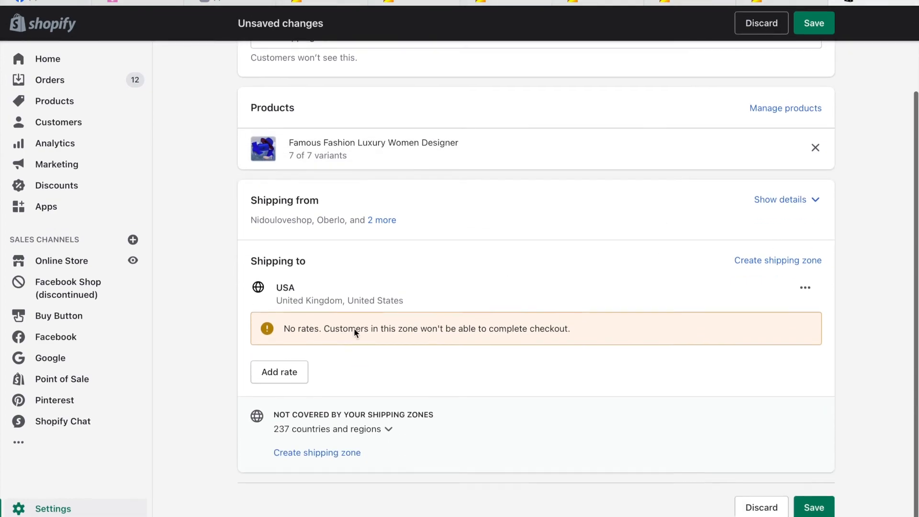
click(296, 372)
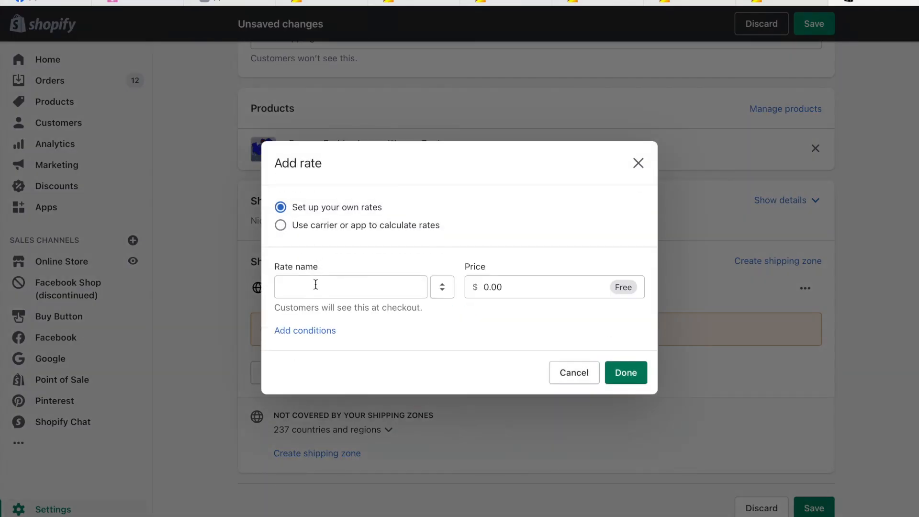
click(316, 285)
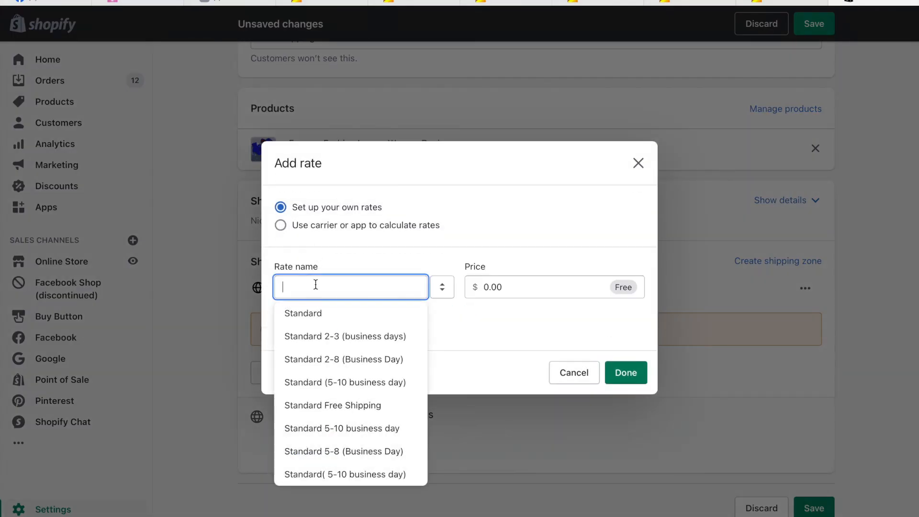
click(373, 383)
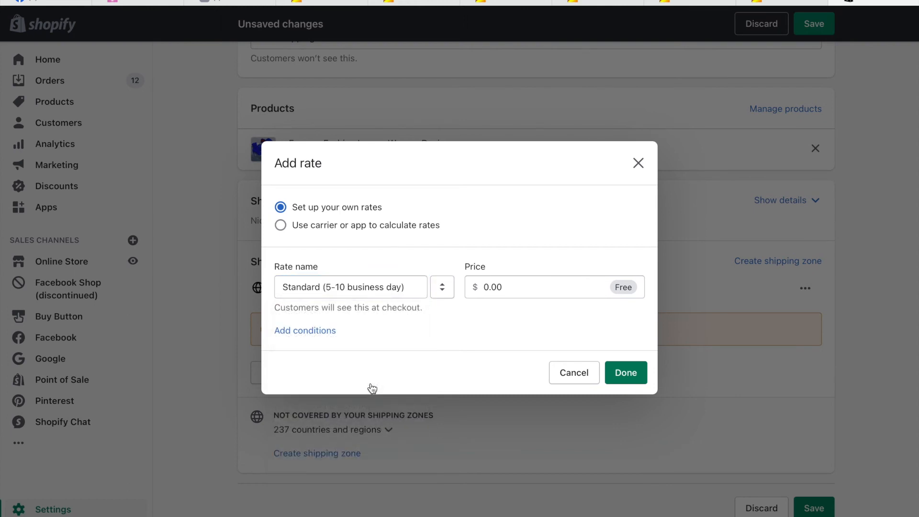
click(498, 287)
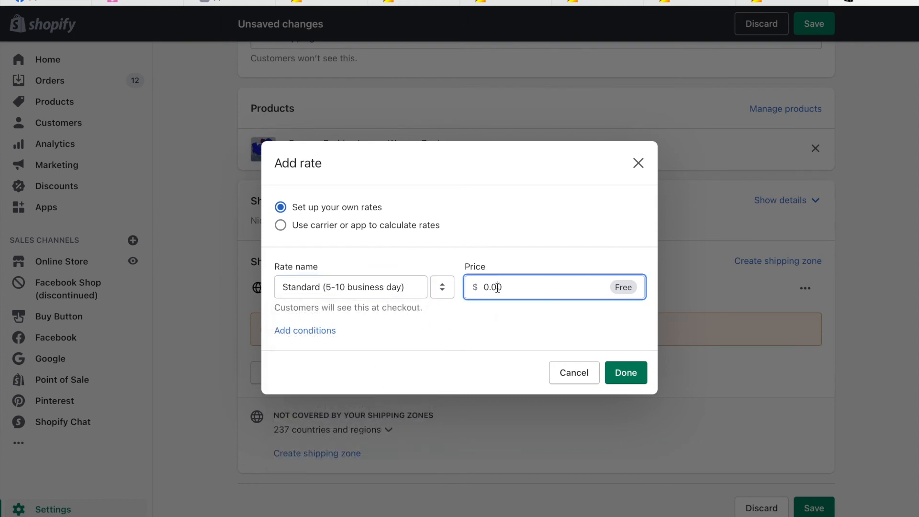
click(618, 372)
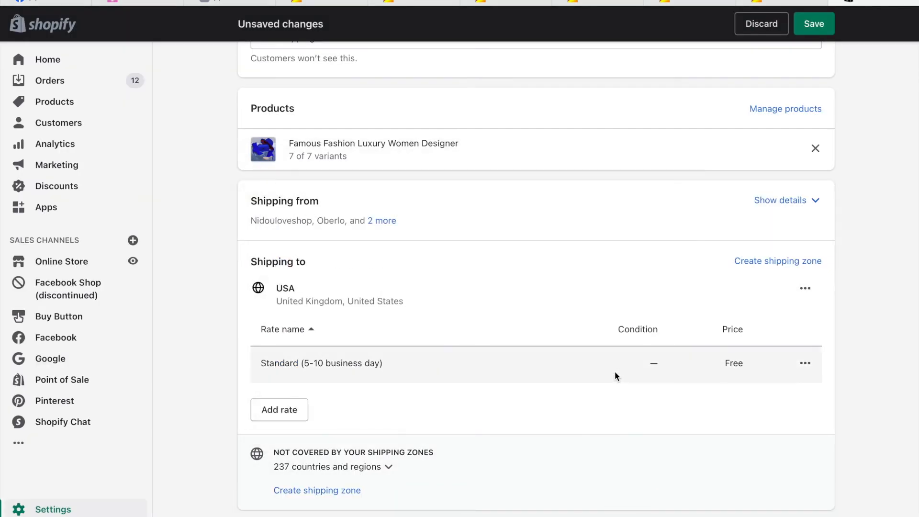
Reopen the zone's Standard rate, look through the available rate names and close it with the same name and price
click(805, 364)
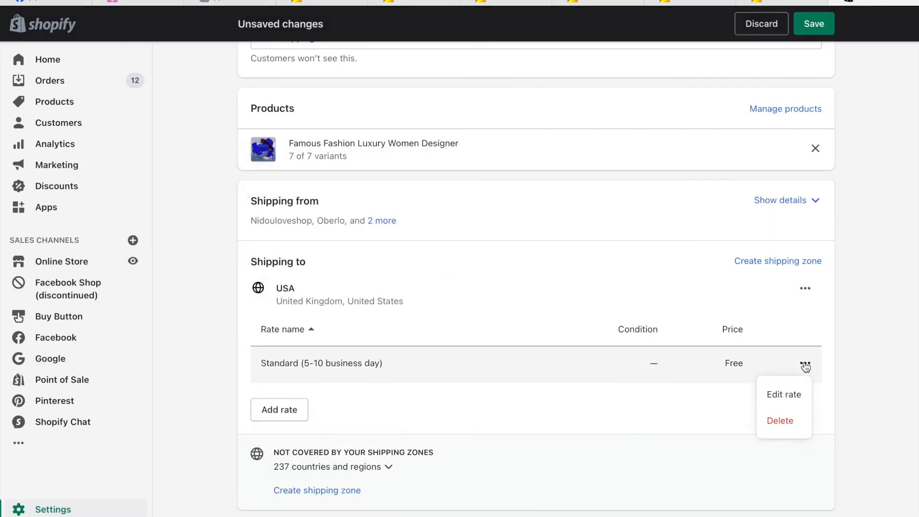
click(778, 395)
click(442, 263)
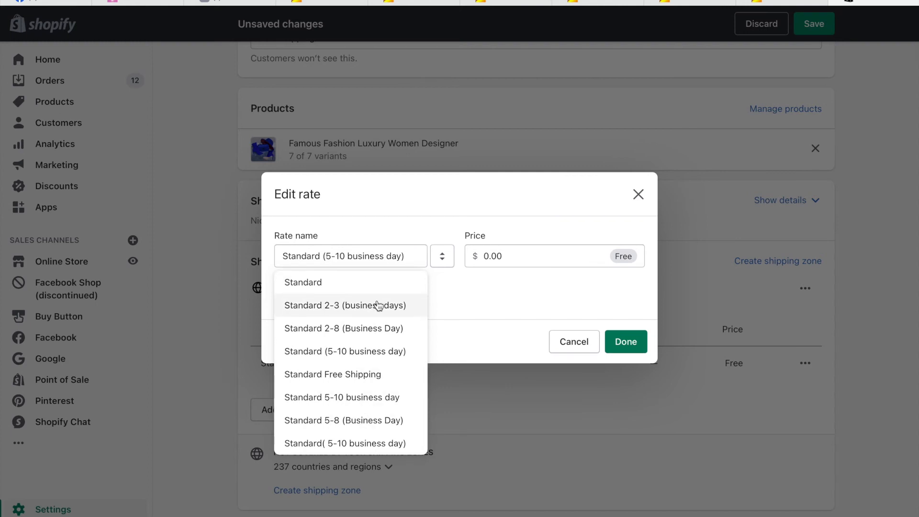
click(626, 341)
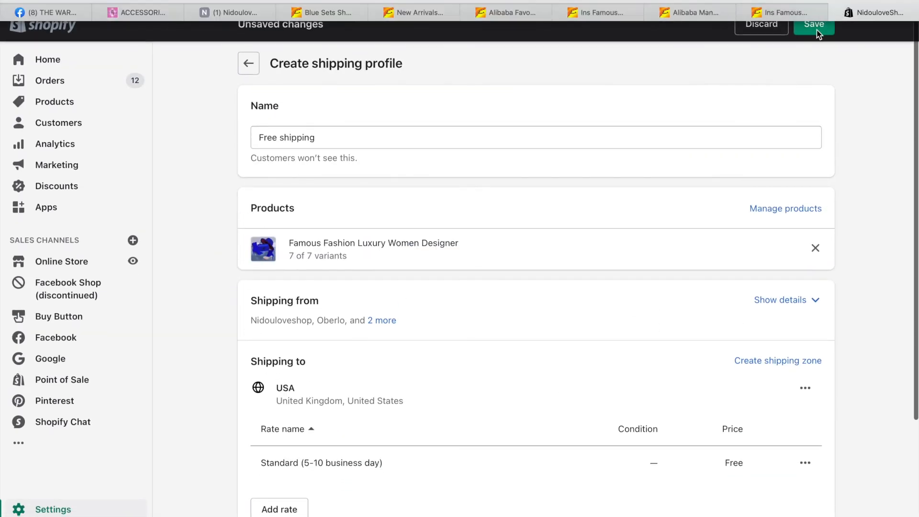
Try to save the Free shipping profile and select its name for replacement
click(814, 33)
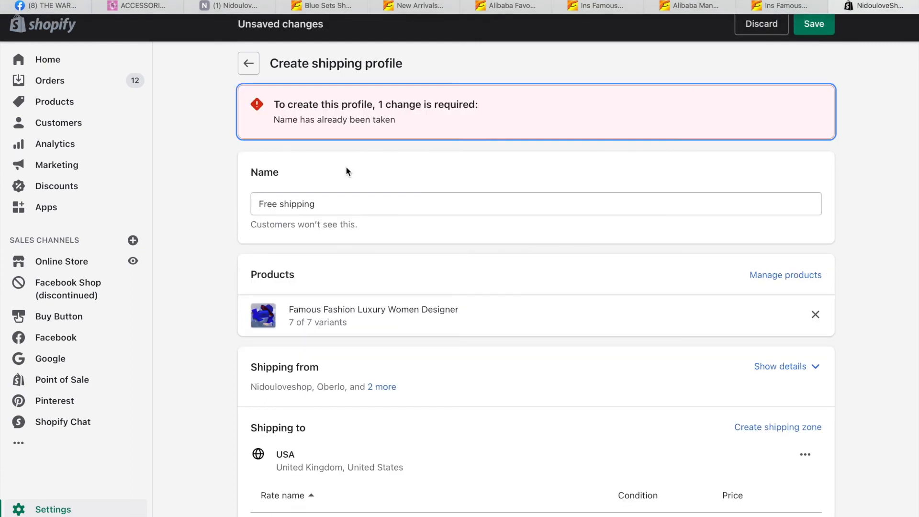
drag(318, 204, 256, 203)
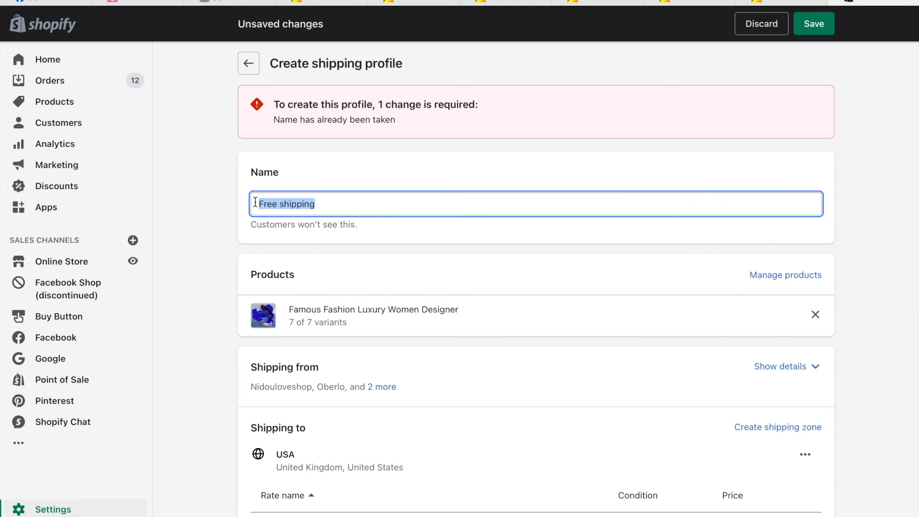
Open the Shoes Collection on the NidouloveShop storefront and look through its products
click(212, 2)
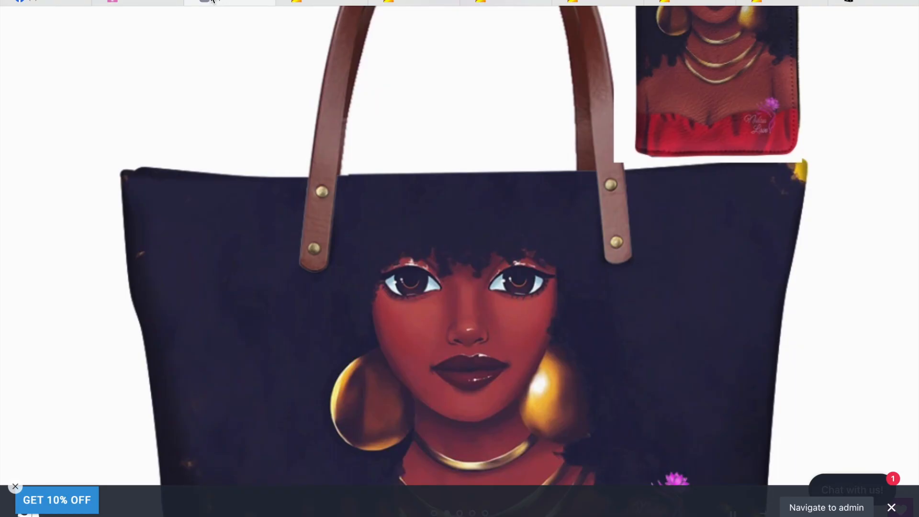
scroll(470, 203, down, 15)
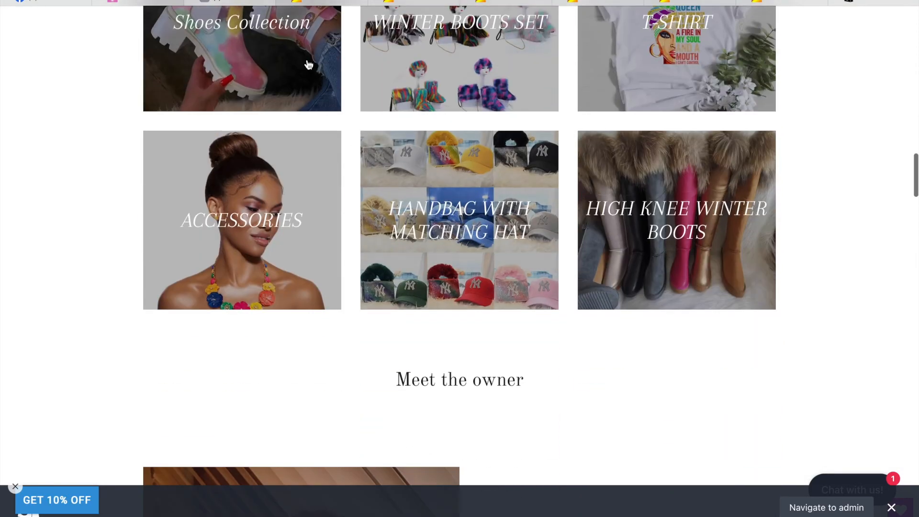
click(308, 65)
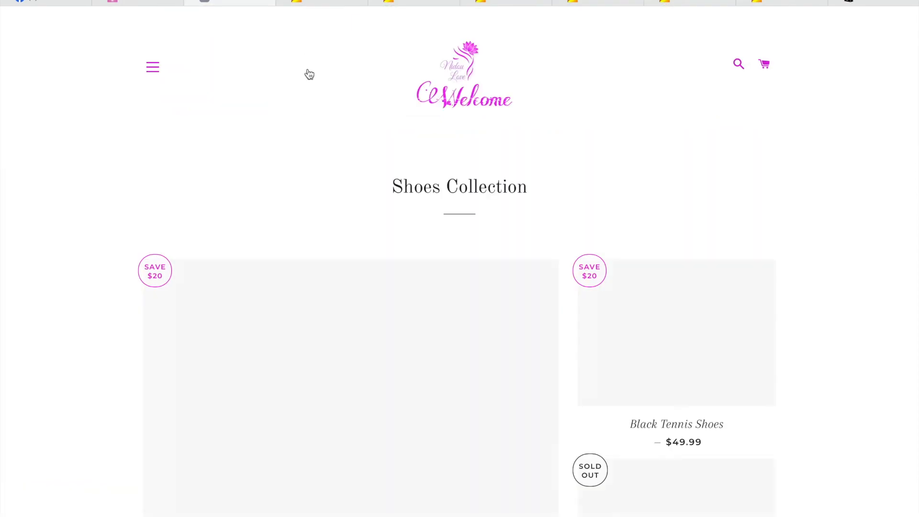
scroll(360, 308, down, 2)
scroll(359, 308, down, 15)
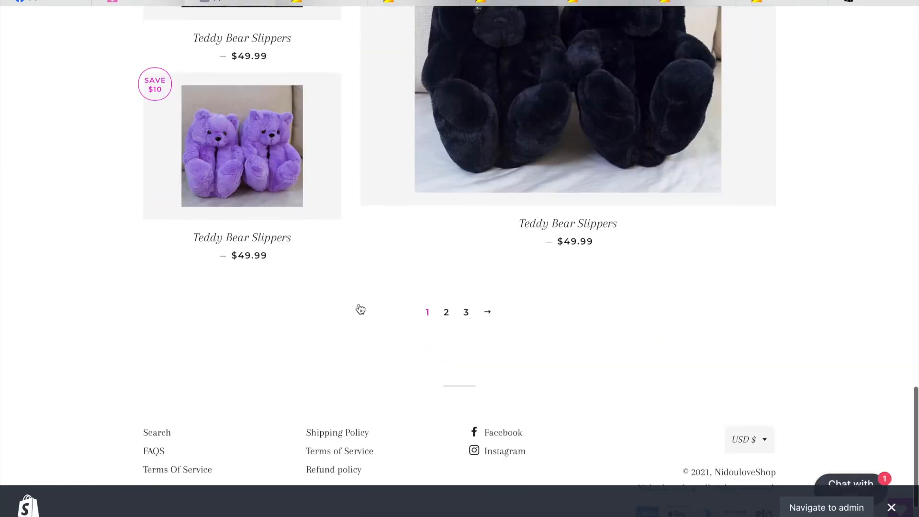
scroll(359, 307, up, 10)
click(94, 1)
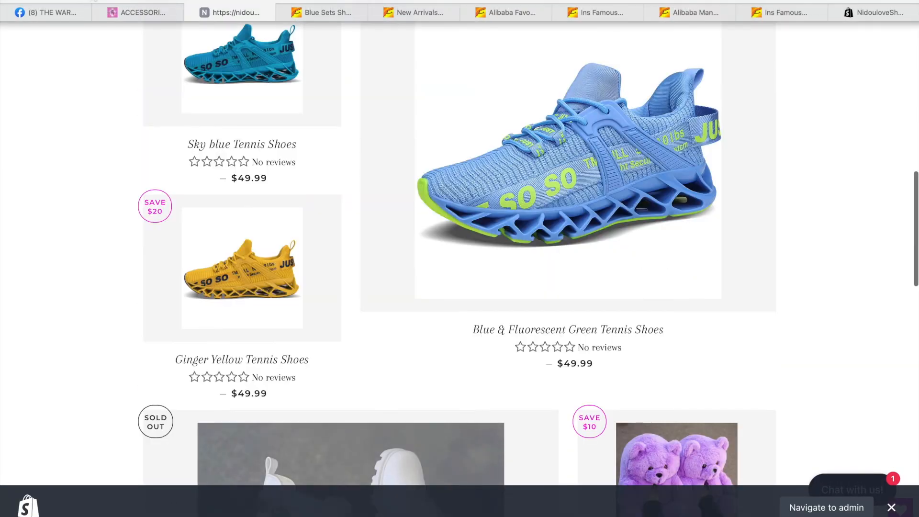
Go back to the storefront's collections and open the blue bag, hat and heels set from Purses With Maching Slides set
scroll(386, 251, up, 5)
scroll(498, 268, down, 1)
scroll(496, 268, up, 9)
scroll(496, 266, up, 2)
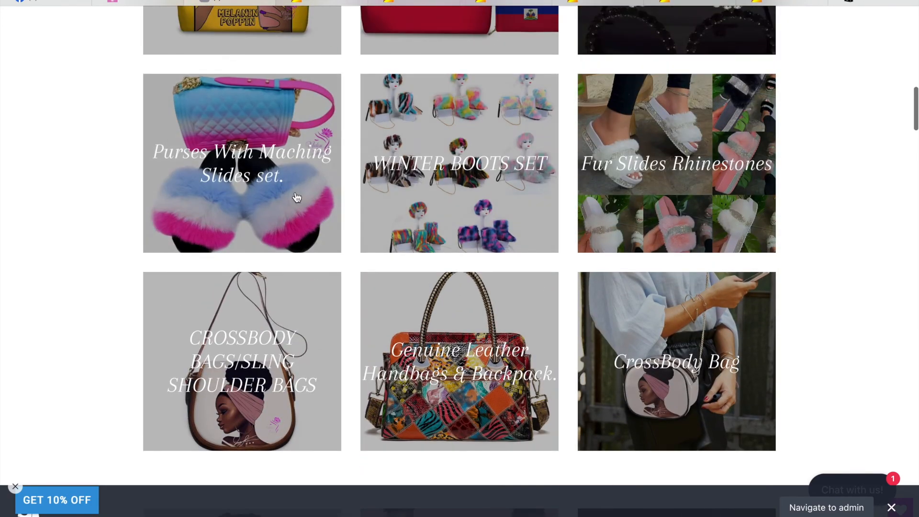
click(288, 187)
scroll(322, 317, down, 10)
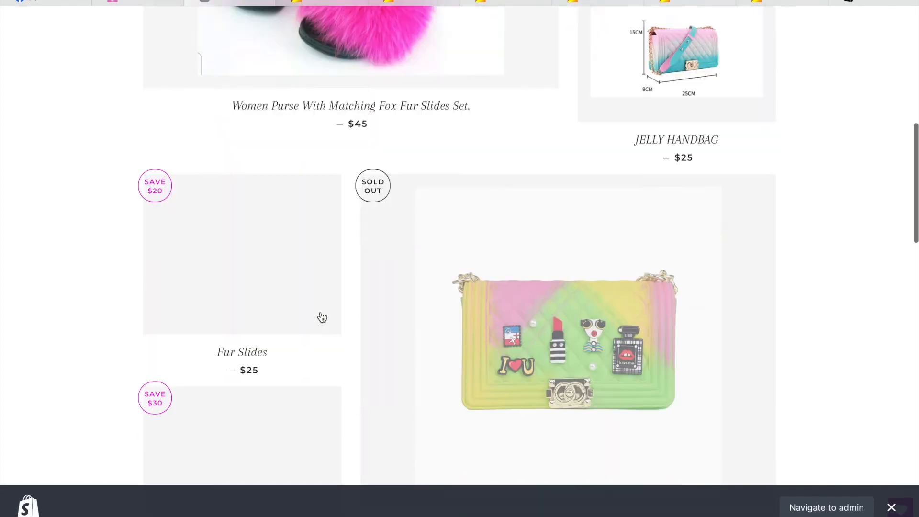
click(231, 333)
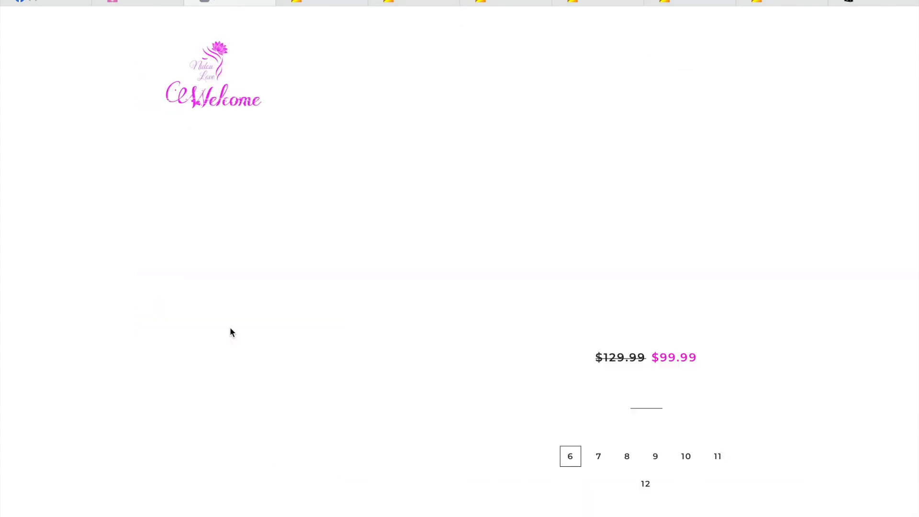
scroll(417, 271, down, 2)
View the product's main picture enlarged, close it and look at the title, price and sizes
click(418, 273)
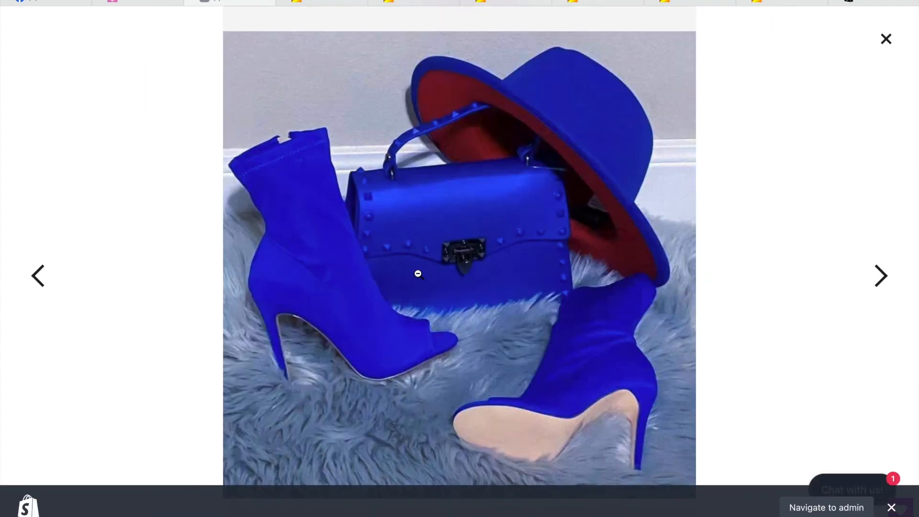
click(888, 42)
scroll(503, 244, down, 2)
scroll(503, 242, down, 2)
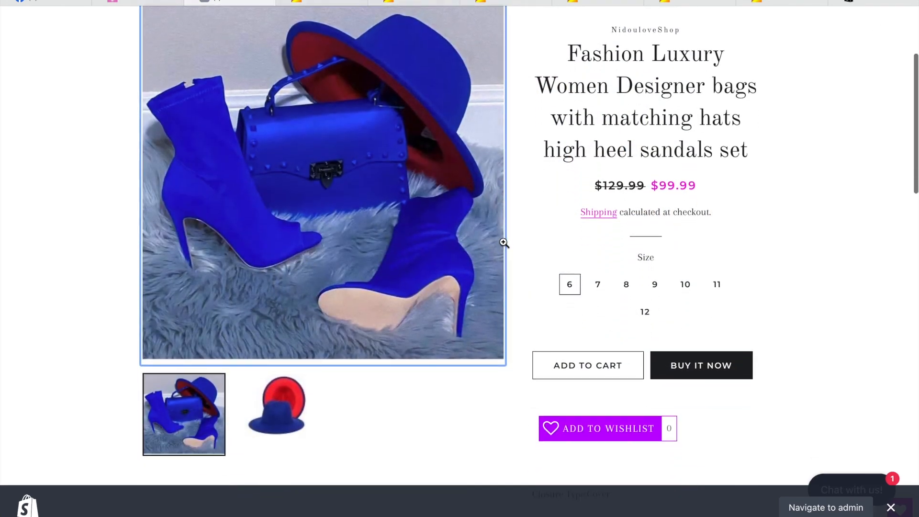
Choose size 8, show the hat picture and read through the product description and reviews
click(598, 264)
click(624, 266)
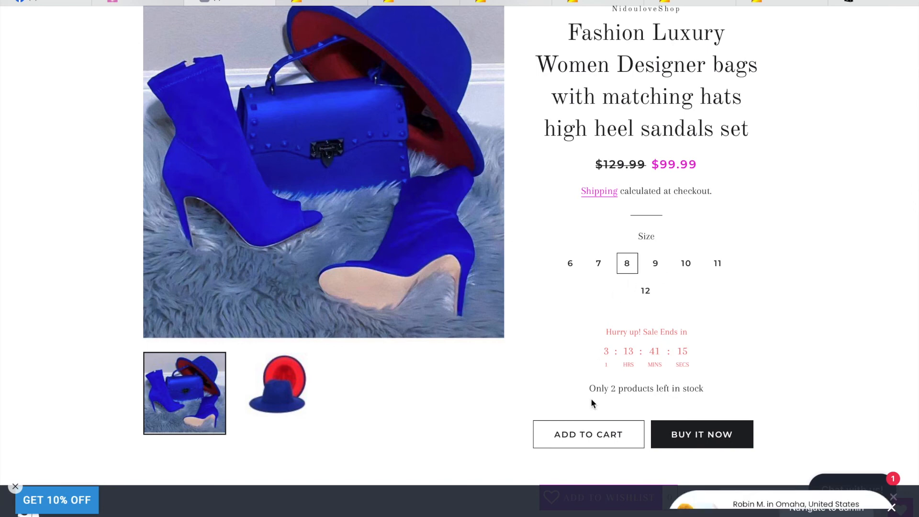
scroll(583, 446, down, 2)
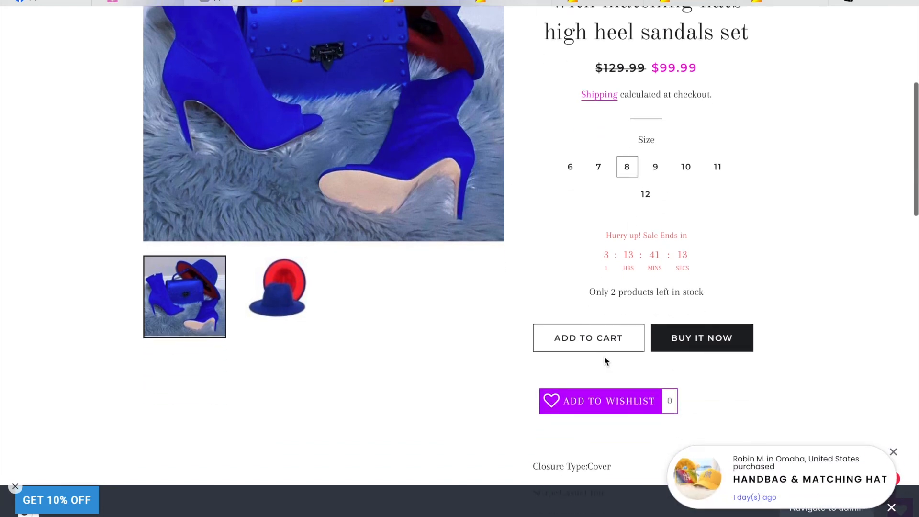
click(293, 269)
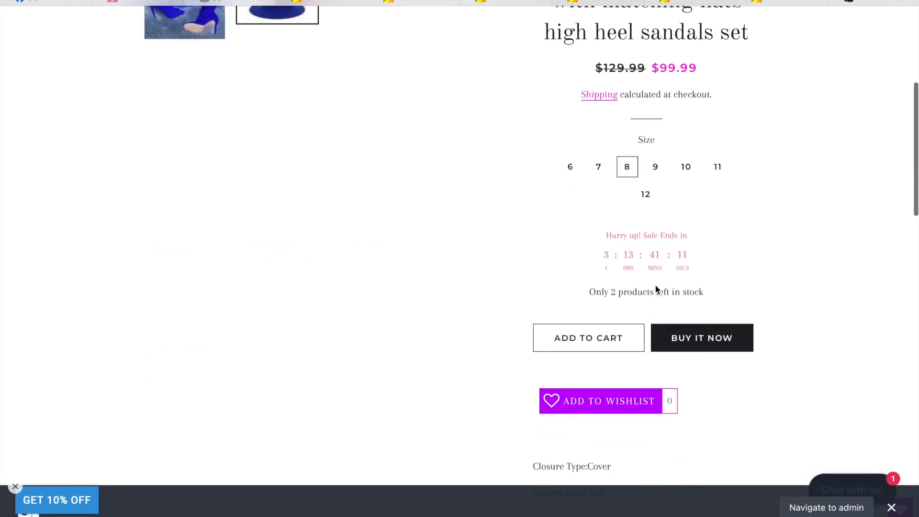
scroll(657, 289, down, 10)
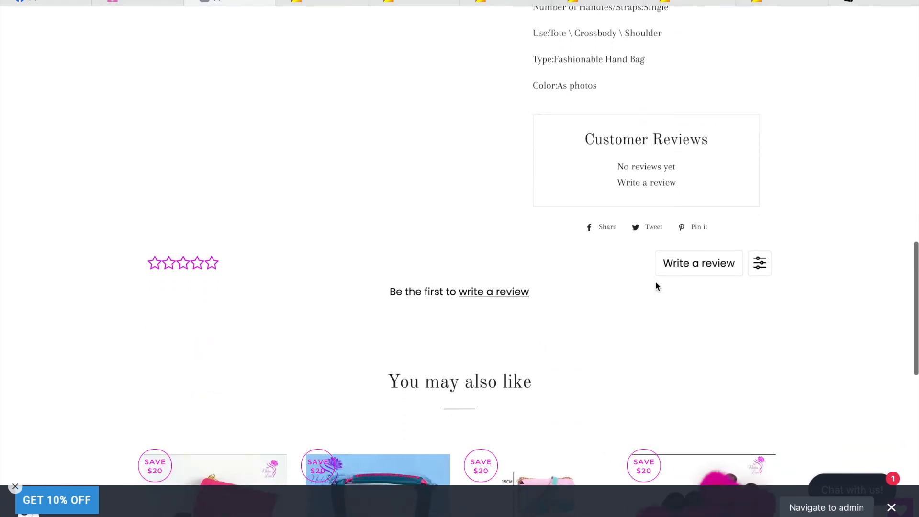
scroll(654, 280, up, 15)
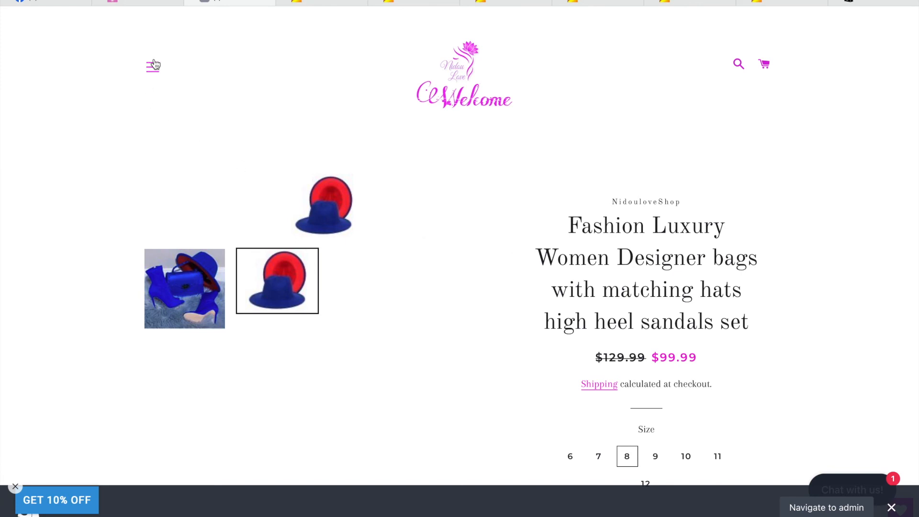
Switch to the Alibaba results for BLUE SETS SHOES AND HAT and look through the listed bag and hat sets
click(347, 2)
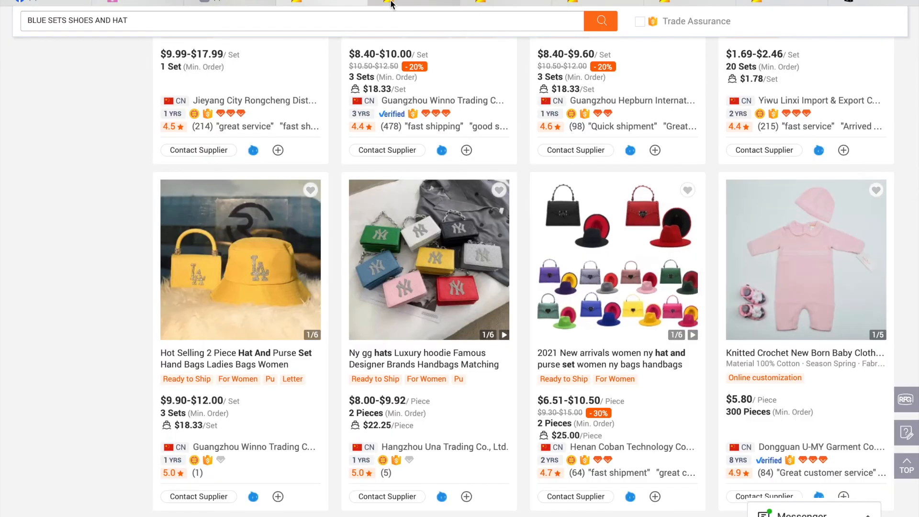
scroll(424, 269, down, 4)
scroll(424, 269, down, 10)
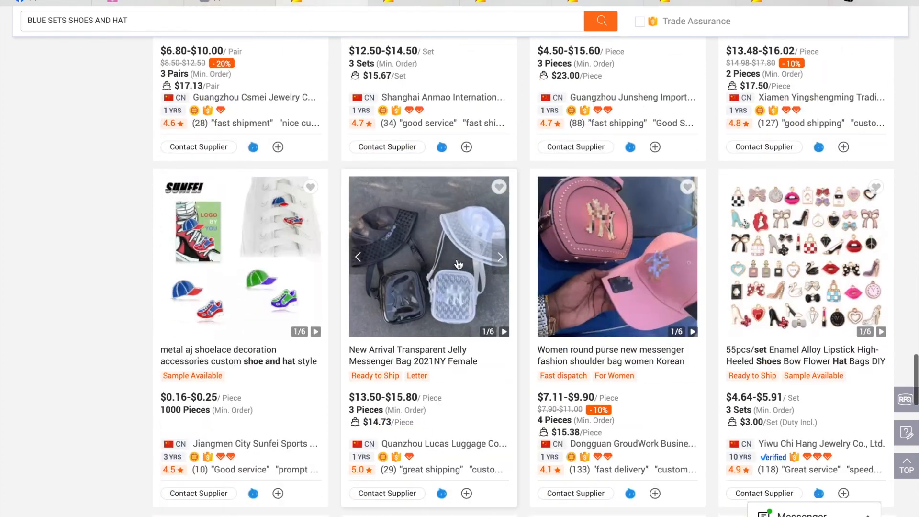
scroll(453, 286, down, 5)
scroll(458, 290, down, 5)
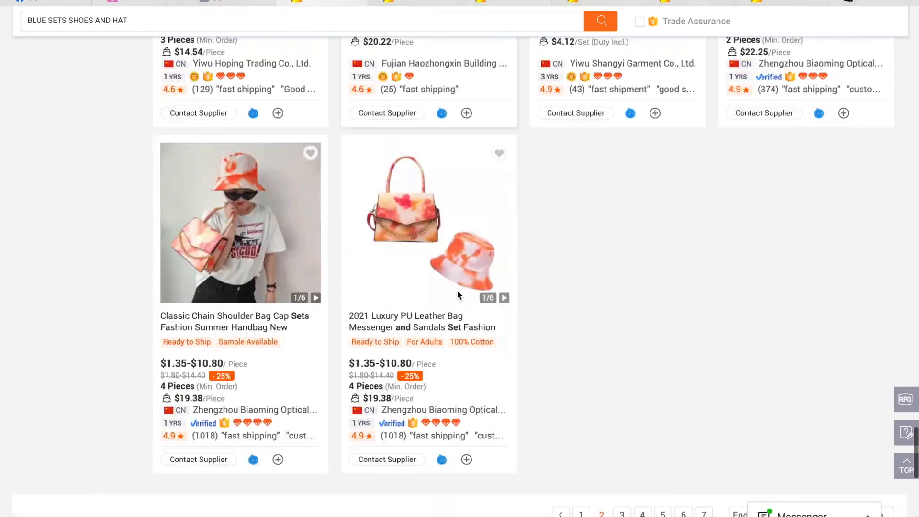
scroll(457, 293, up, 2)
scroll(459, 296, up, 20)
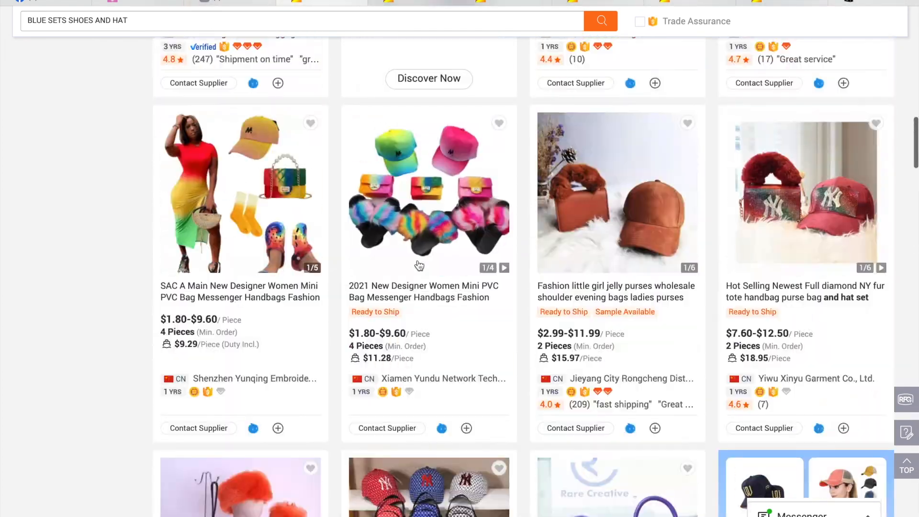
scroll(385, 237, down, 10)
scroll(399, 248, up, 3)
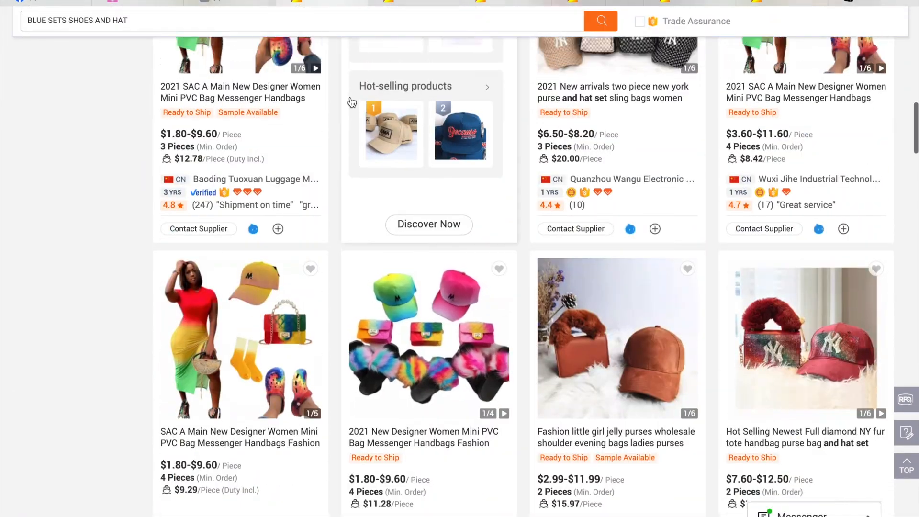
Open the 2021 SAC A Main mini PVC bag and hat set listing and enlarge its picture of the bags in a circle
click(253, 133)
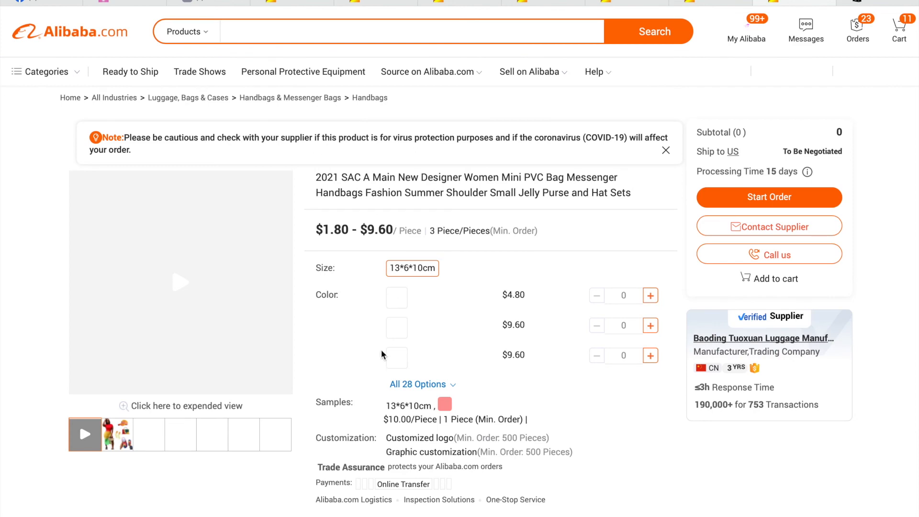
scroll(389, 336, down, 1)
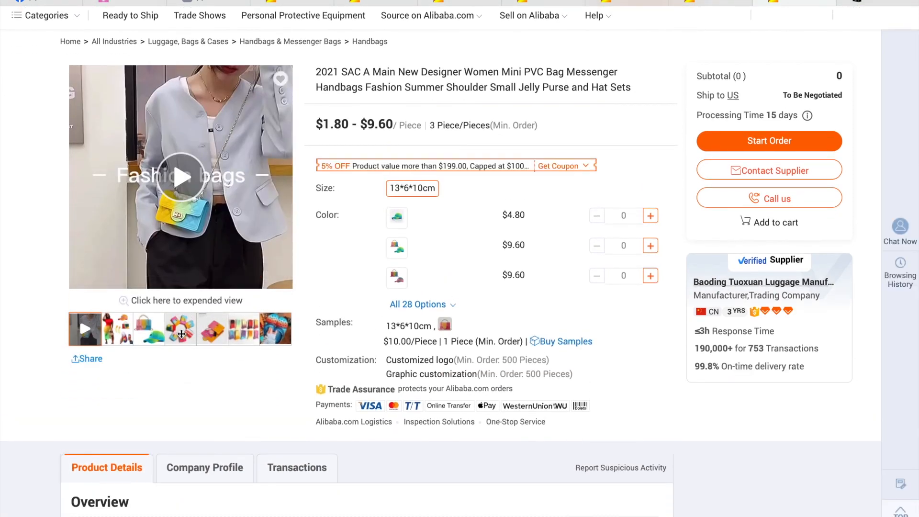
click(181, 334)
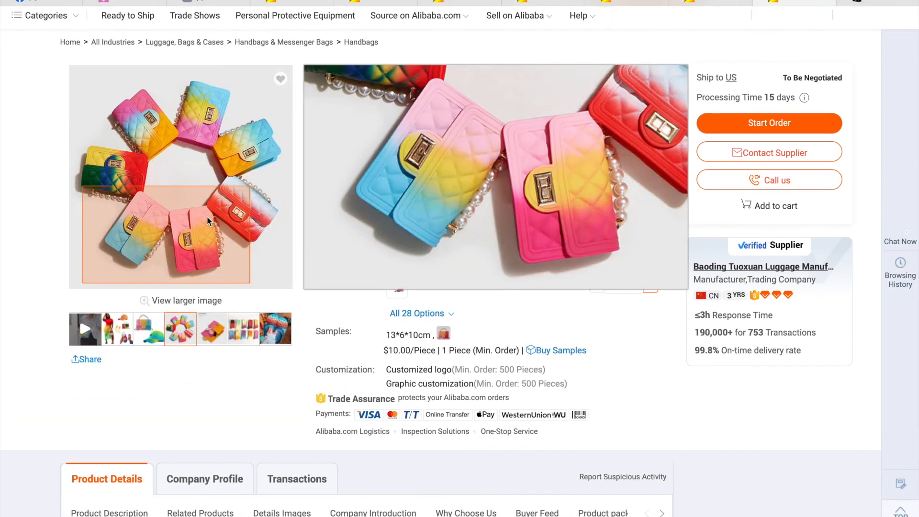
click(271, 195)
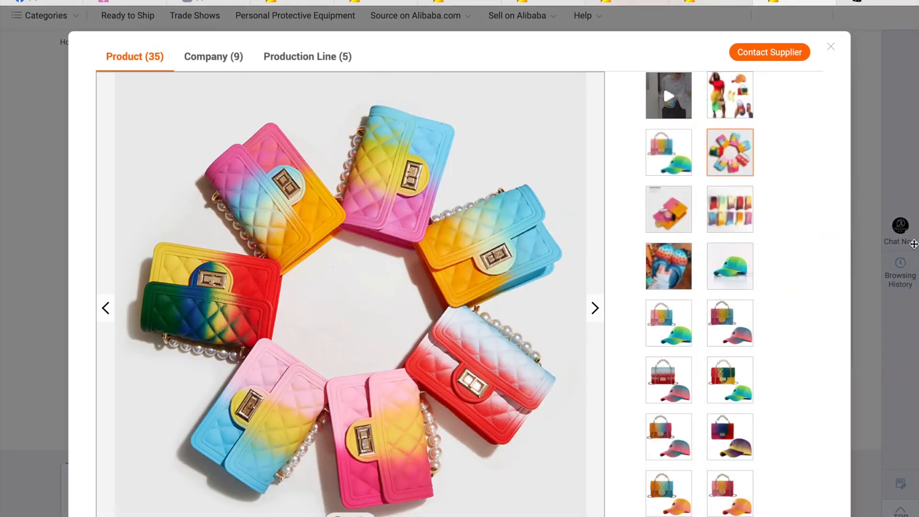
Show the pink, yellow and blue bag with green cap in the gallery, add the image to Photos and close the gallery
click(730, 330)
click(658, 325)
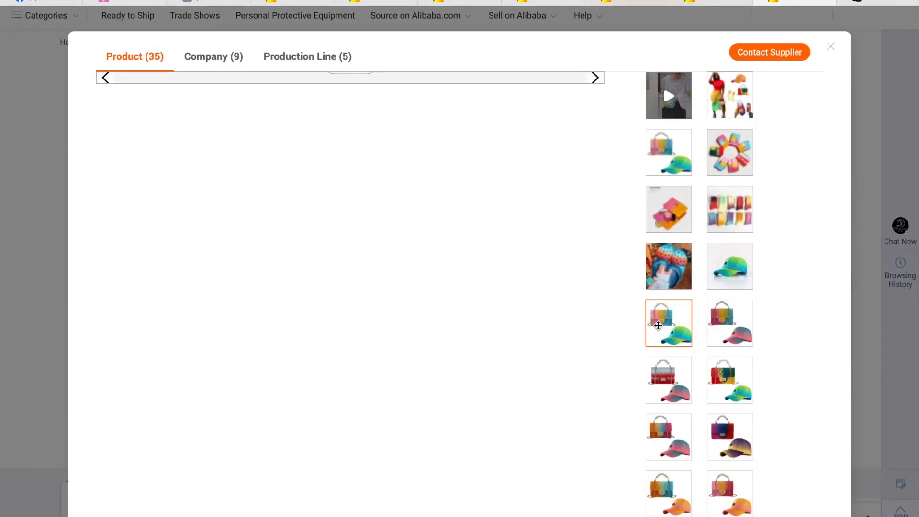
right_click(344, 294)
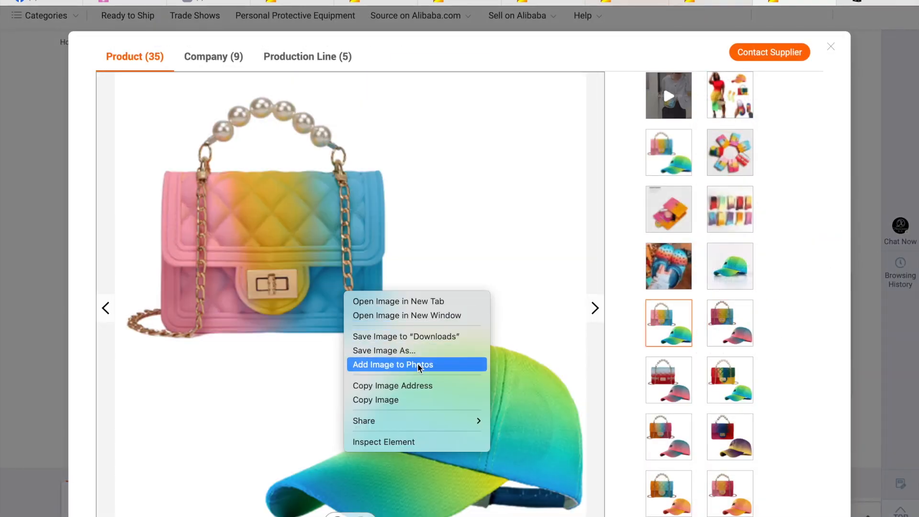
click(381, 362)
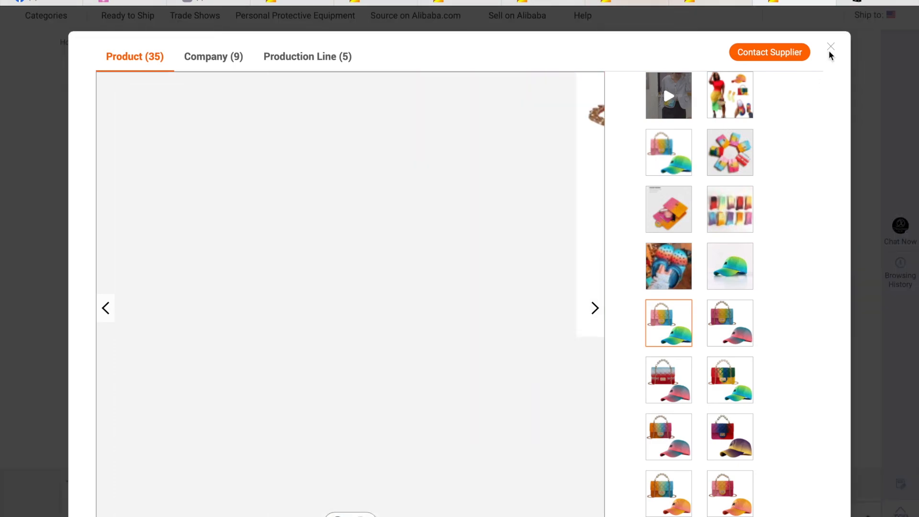
click(830, 48)
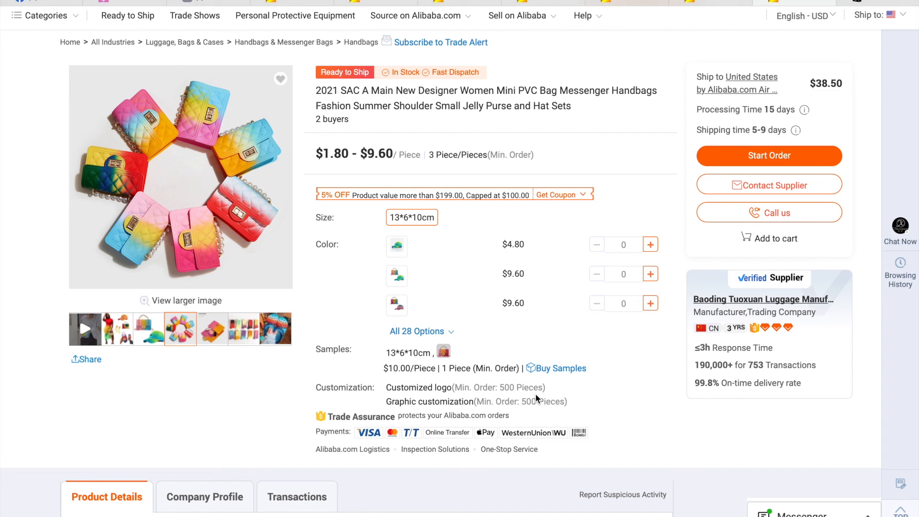
View the listing's open bag picture, switch to the blue bag, hat and heels listing and show its pink colour
click(223, 322)
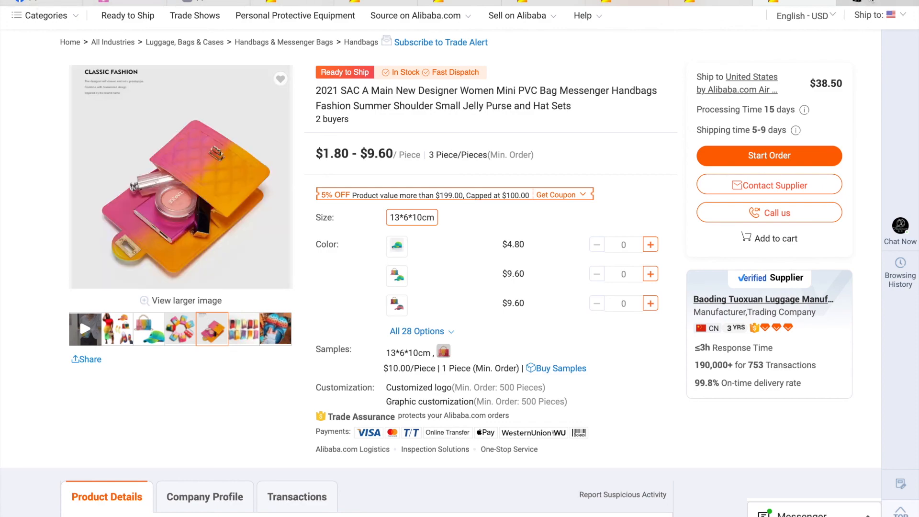
click(543, 3)
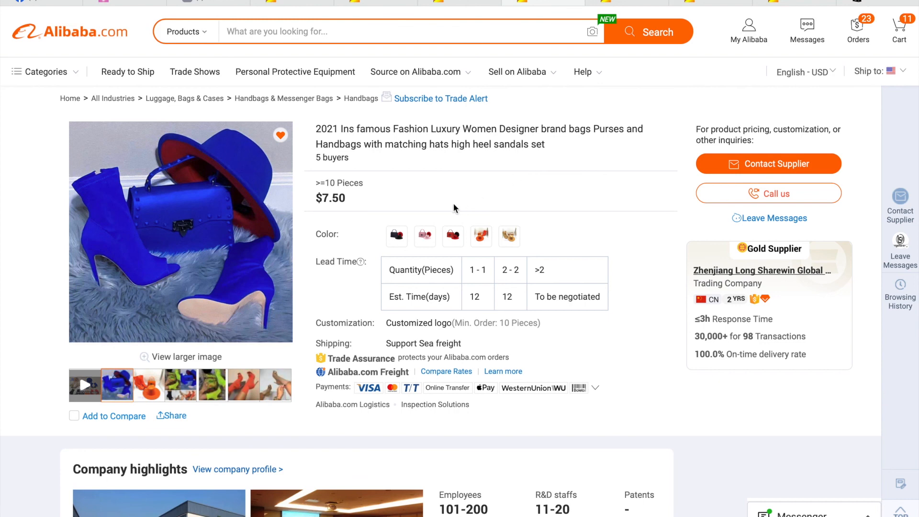
click(425, 235)
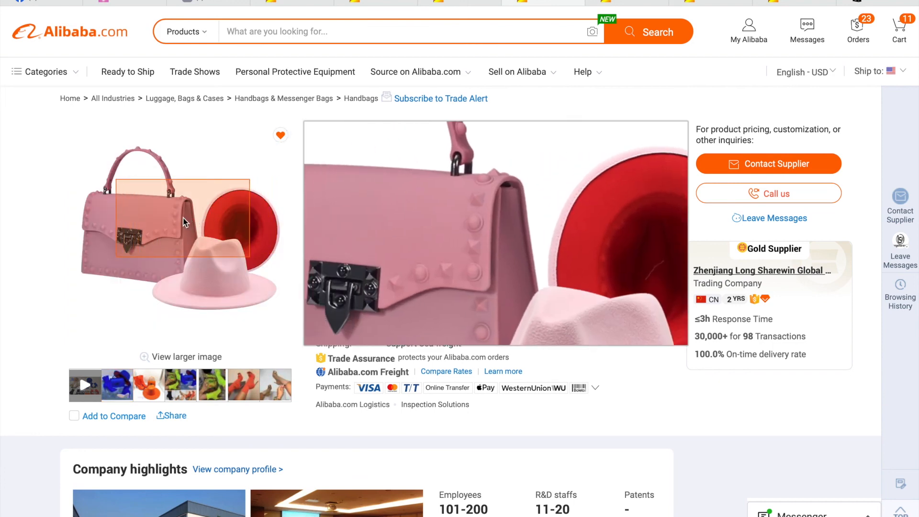